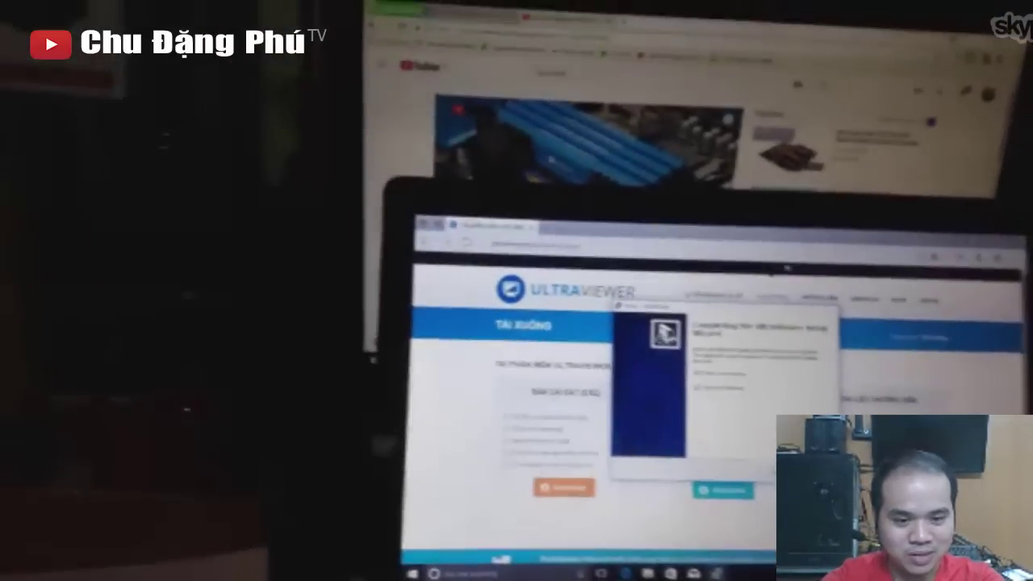
Step: Finish the UltraViewer setup wizard and bring up UltraViewer showing this computer's ID and password
key(Return)
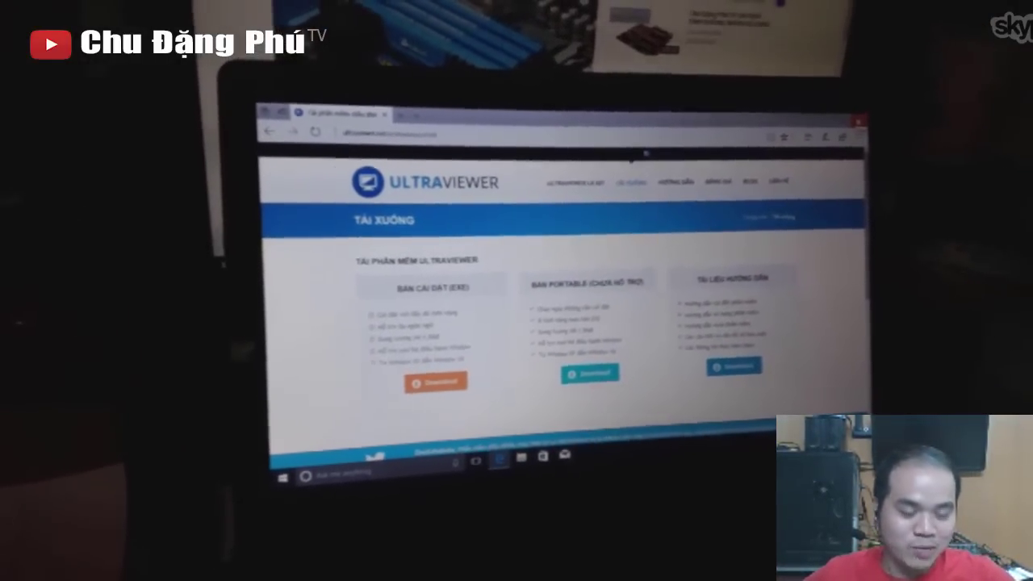
click(868, 121)
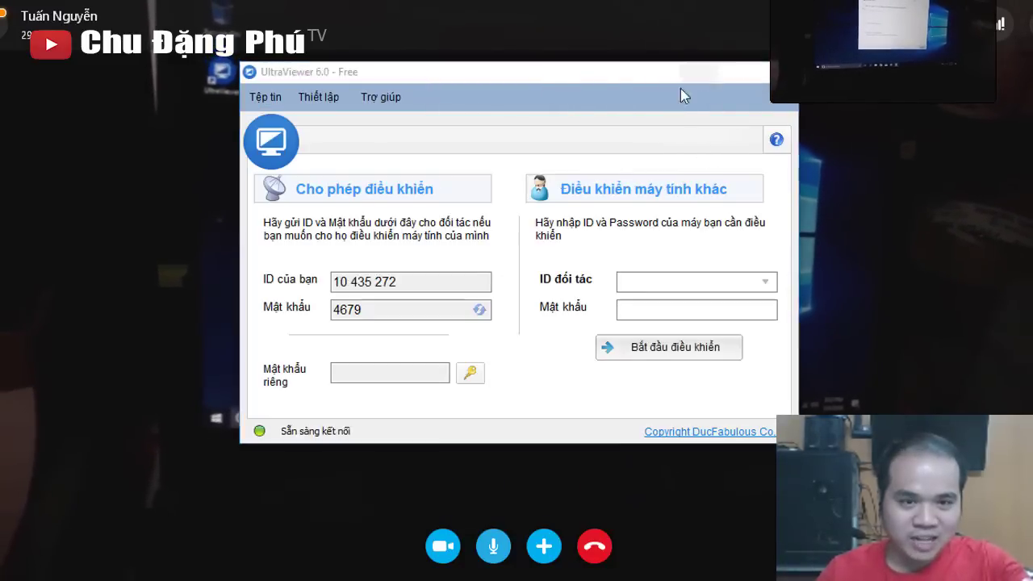
Step: Connect to the partner laptop by entering its UltraViewer partner ID and password
click(696, 75)
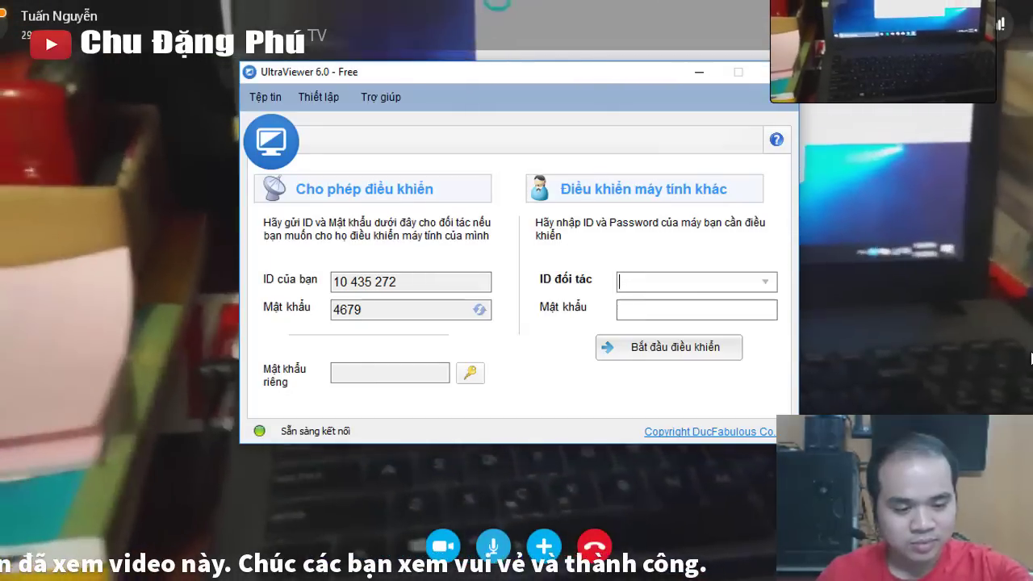
text(83)
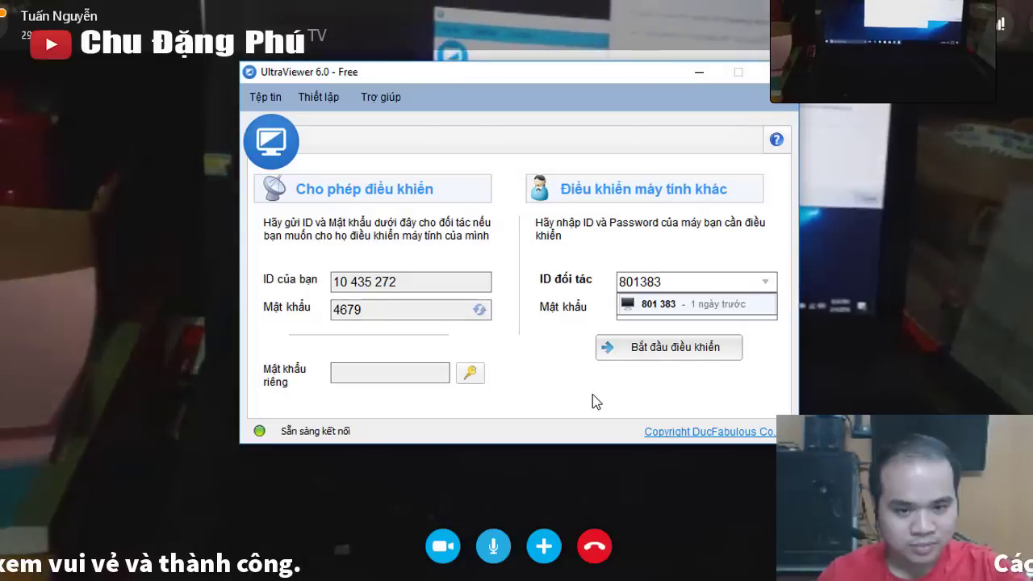
click(651, 309)
text(****)
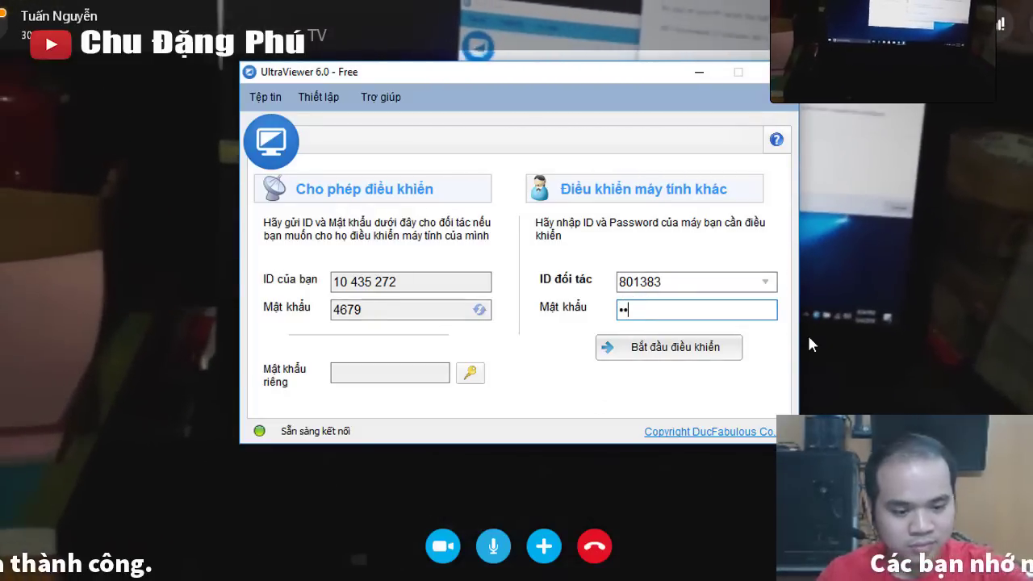
key(Return)
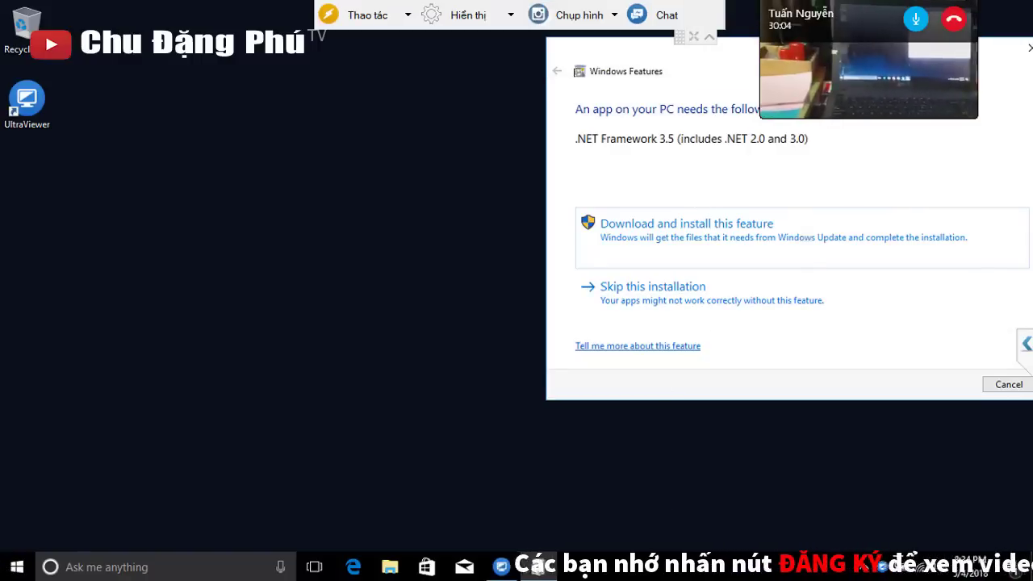
Step: Centre the Windows Features prompt and start downloading and installing .NET Framework 3.5
click(709, 37)
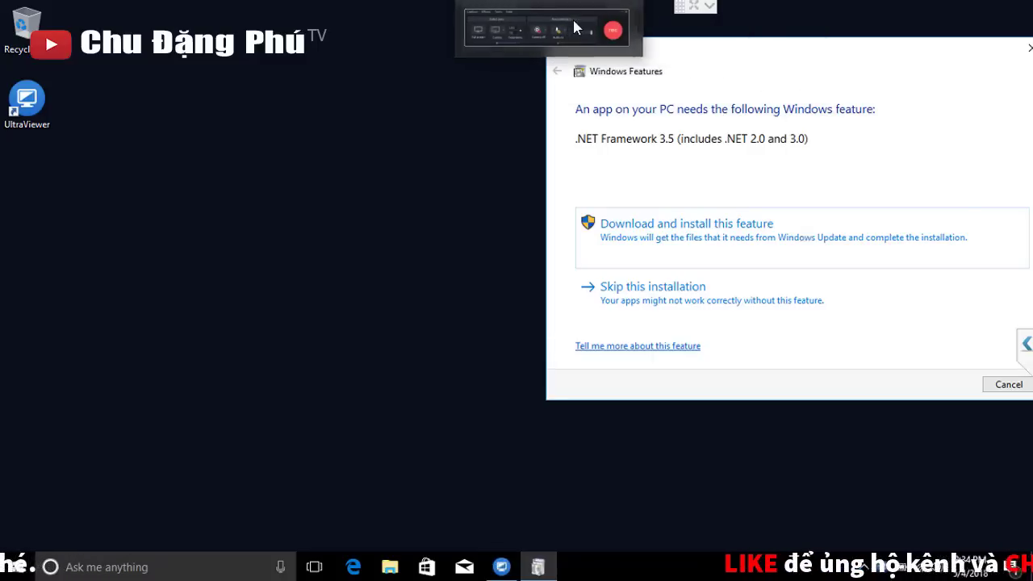
drag(702, 61, 430, 77)
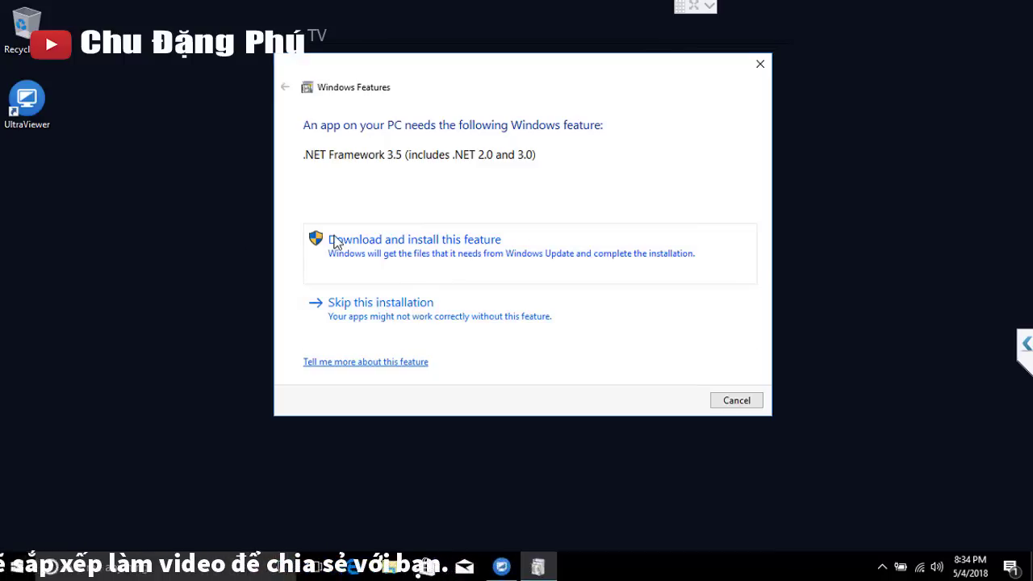
click(472, 259)
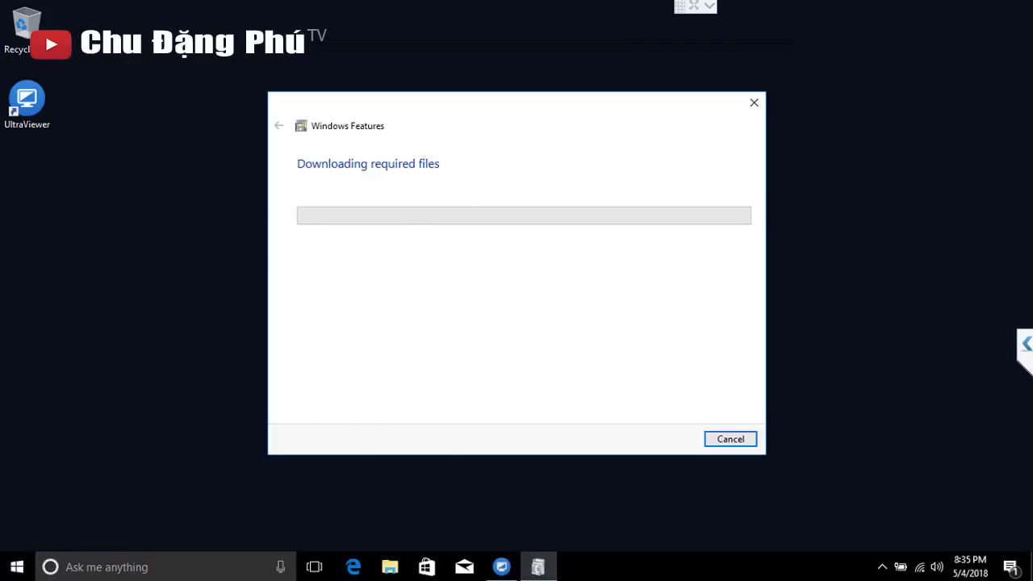
right_click(18, 567)
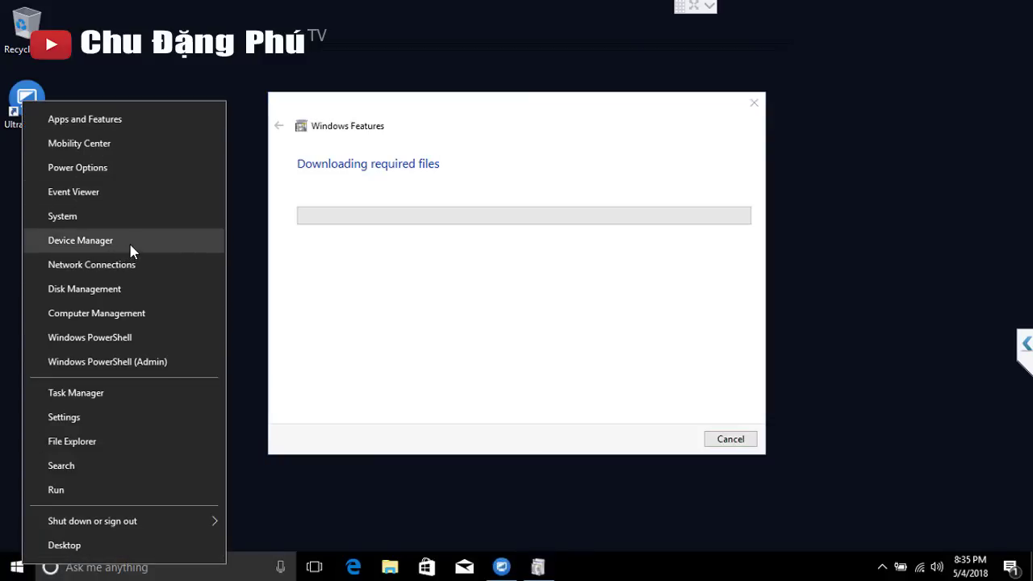
key(Escape)
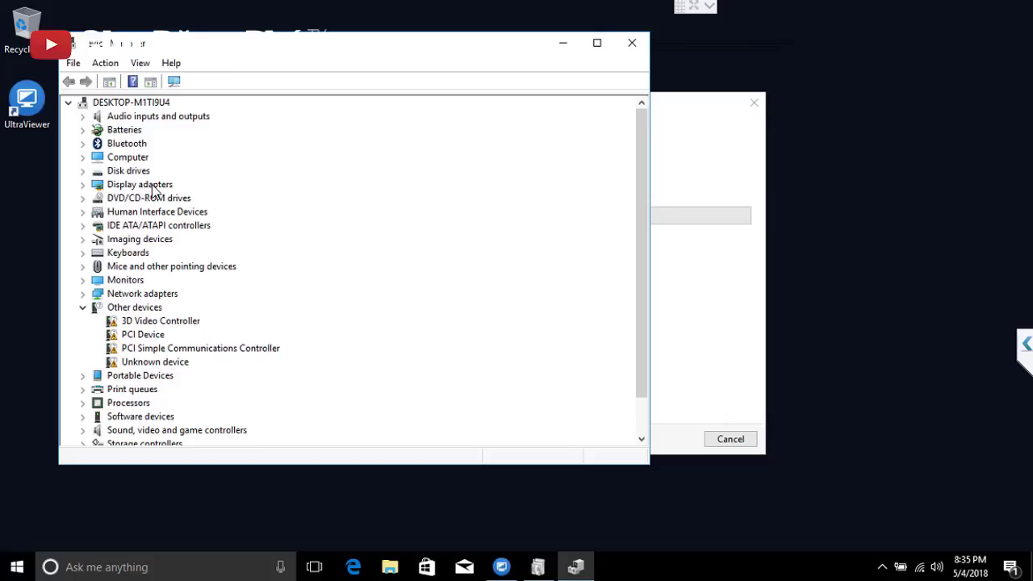
double_click(159, 186)
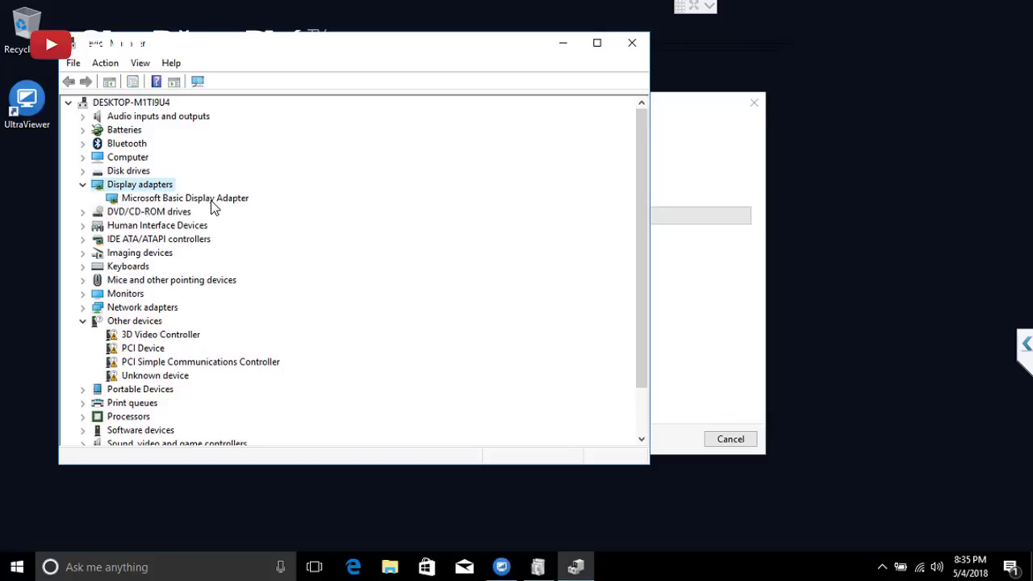
click(112, 201)
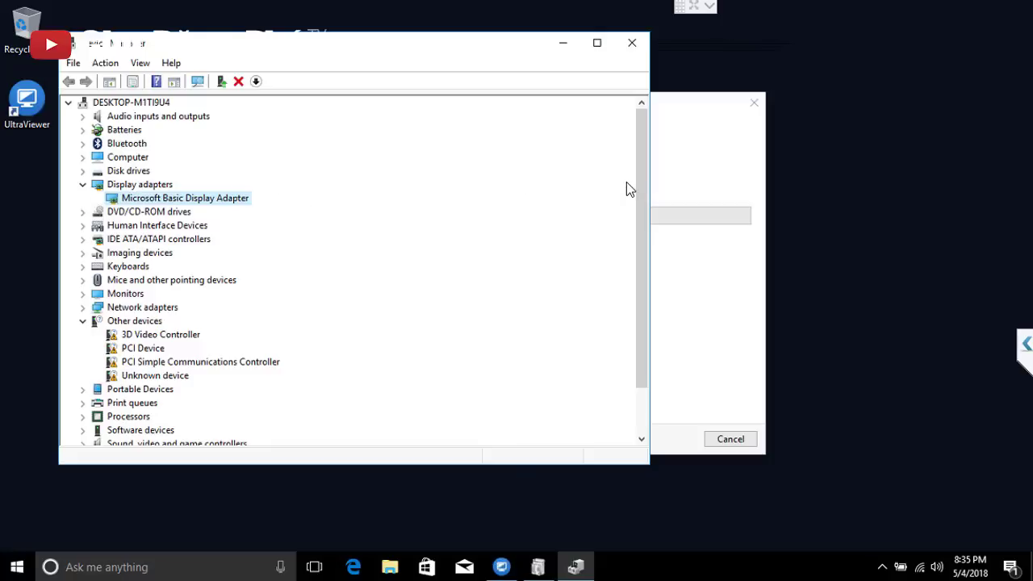
drag(641, 157, 647, 214)
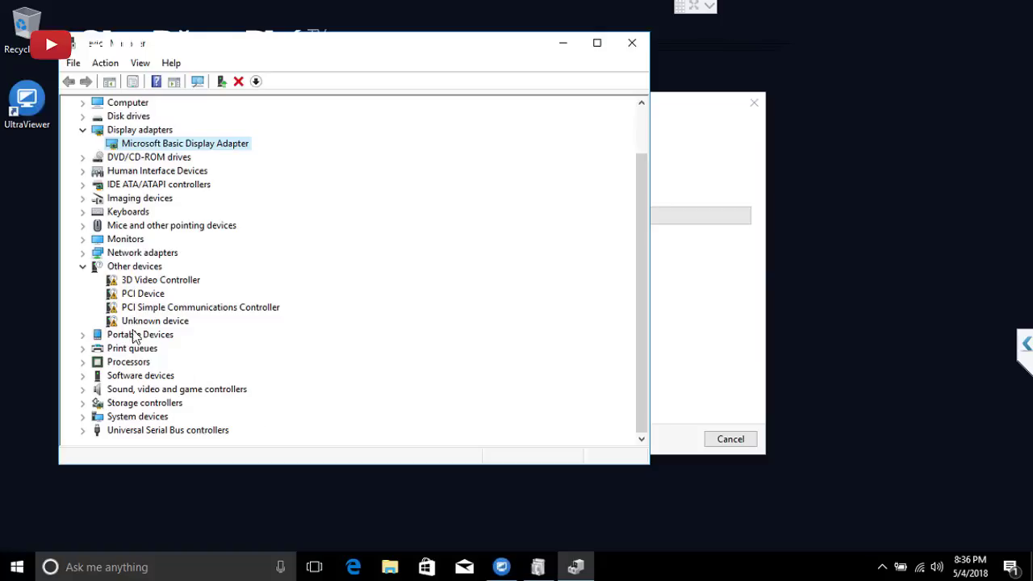
click(632, 44)
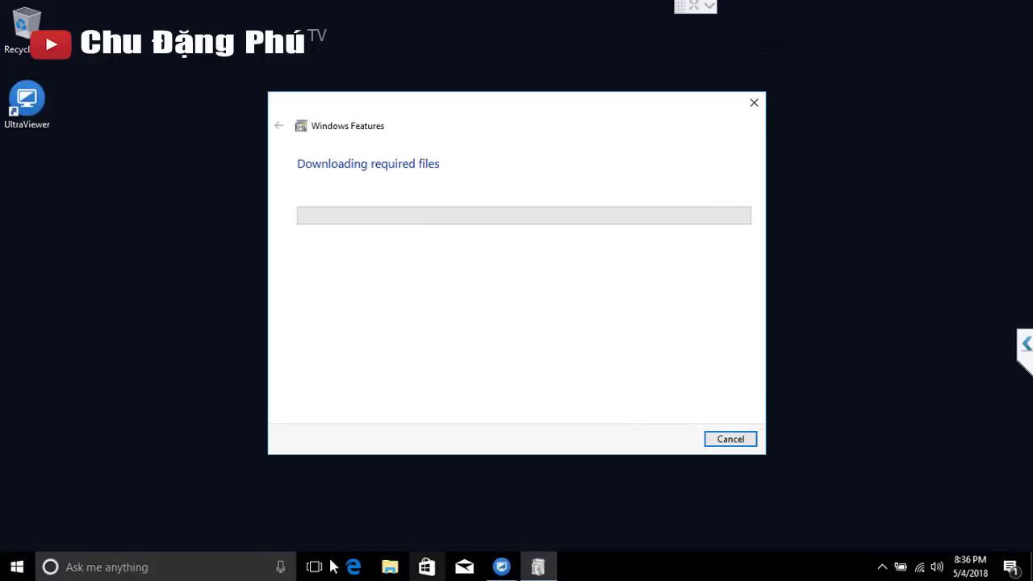
Step: Search Windows for Notepad and launch it with a blank Untitled document
right_click(35, 568)
click(258, 570)
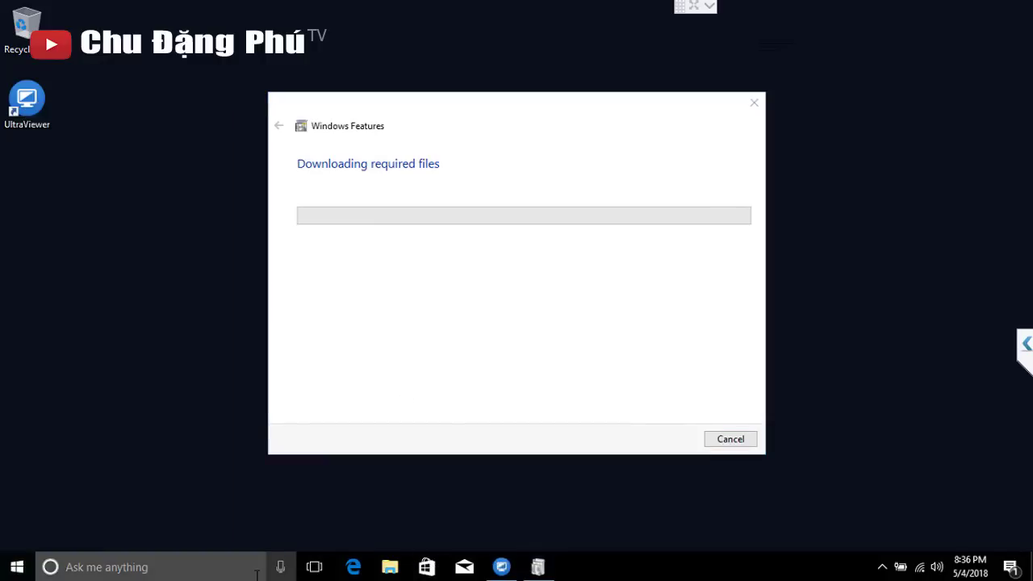
click(207, 570)
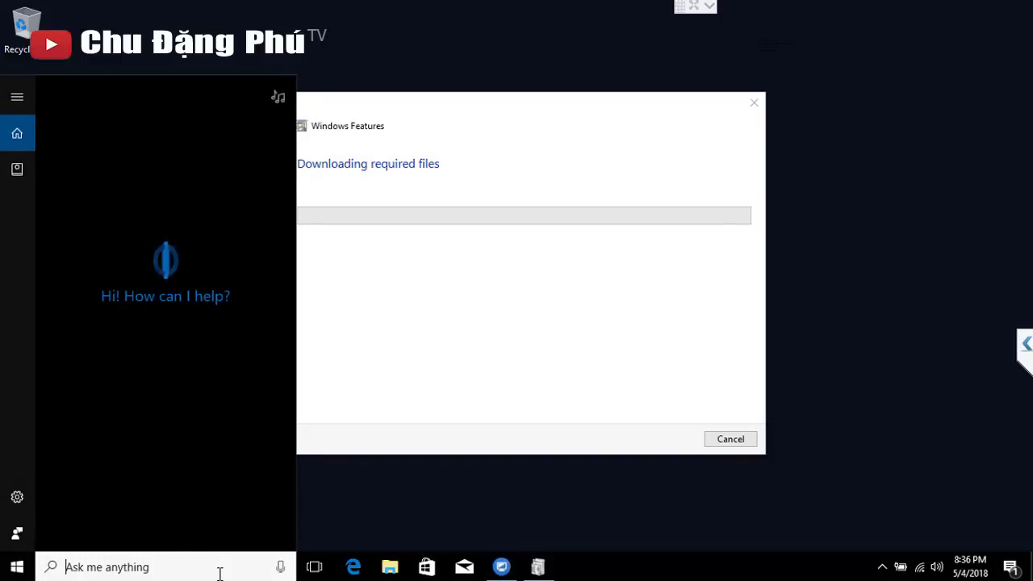
text(notepad)
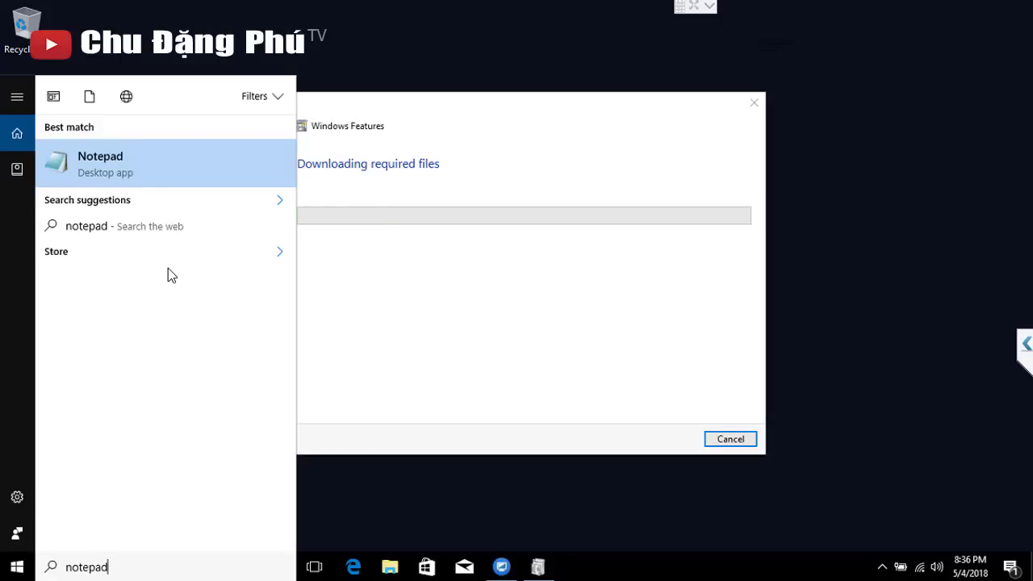
key(Return)
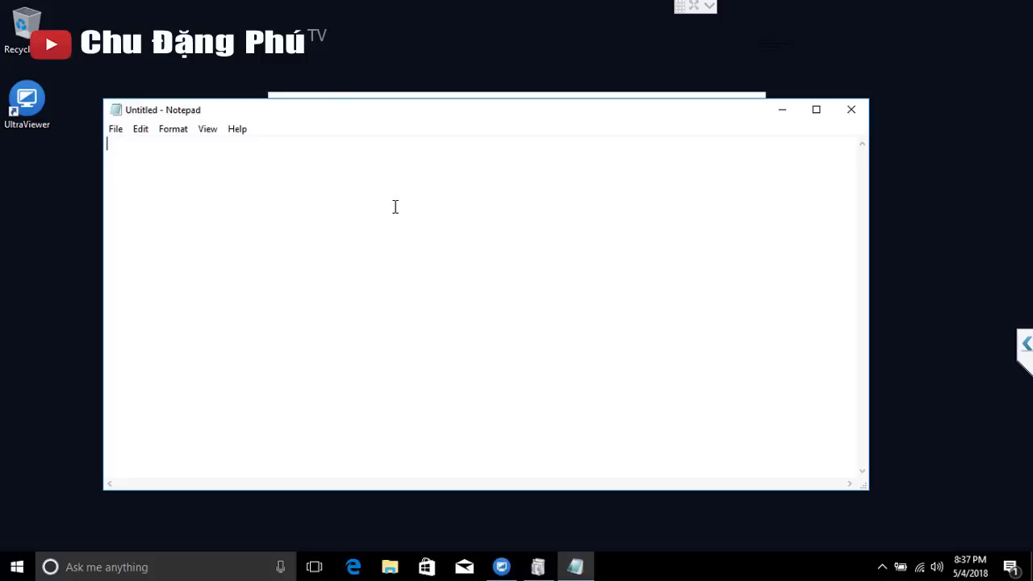
Step: Type 'asus x550c' in Notepad and append ' model' at the end of the line
text(asus x550c)
drag(551, 107, 567, 148)
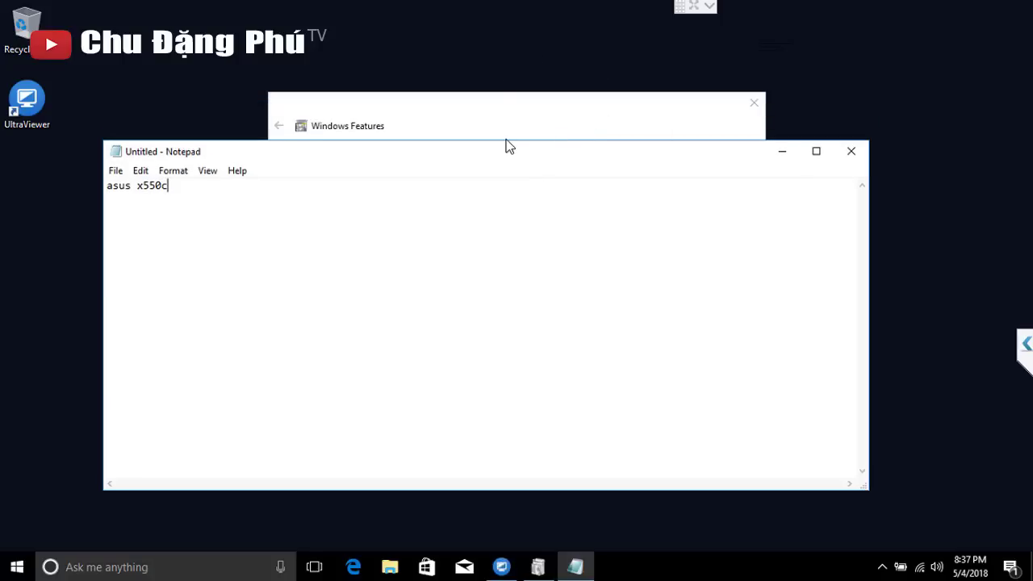
drag(507, 143, 517, 92)
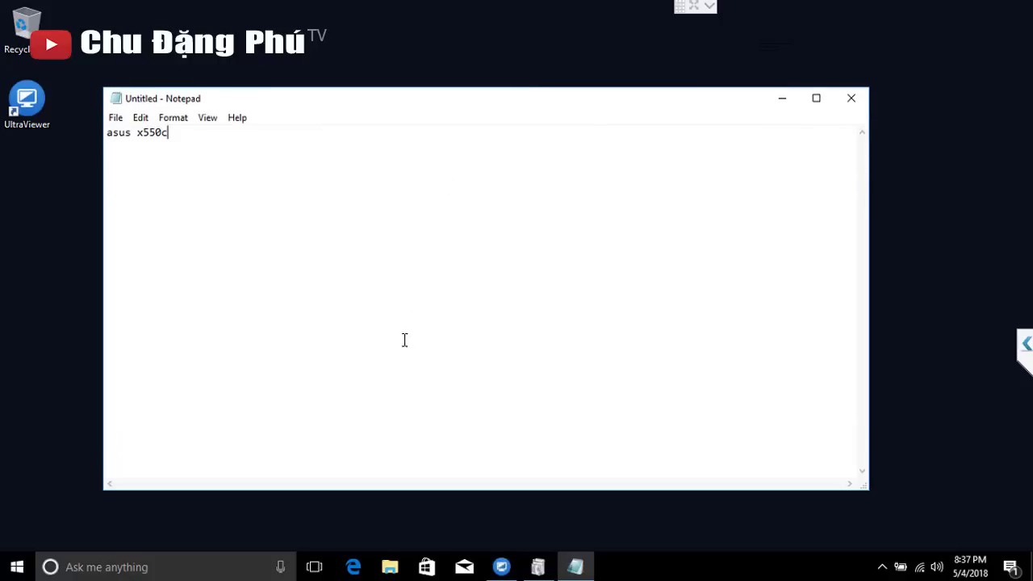
drag(108, 134, 111, 142)
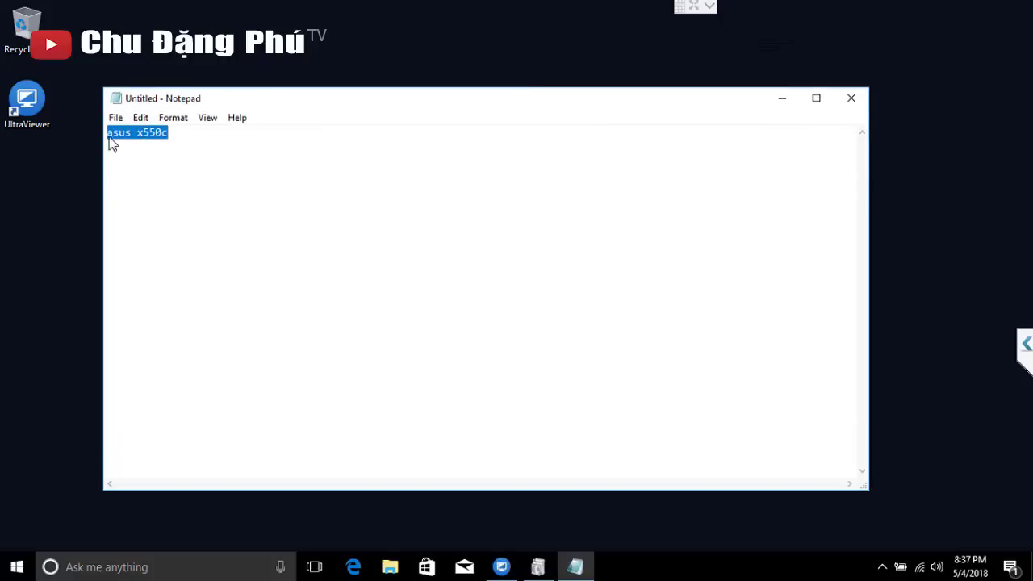
click(238, 167)
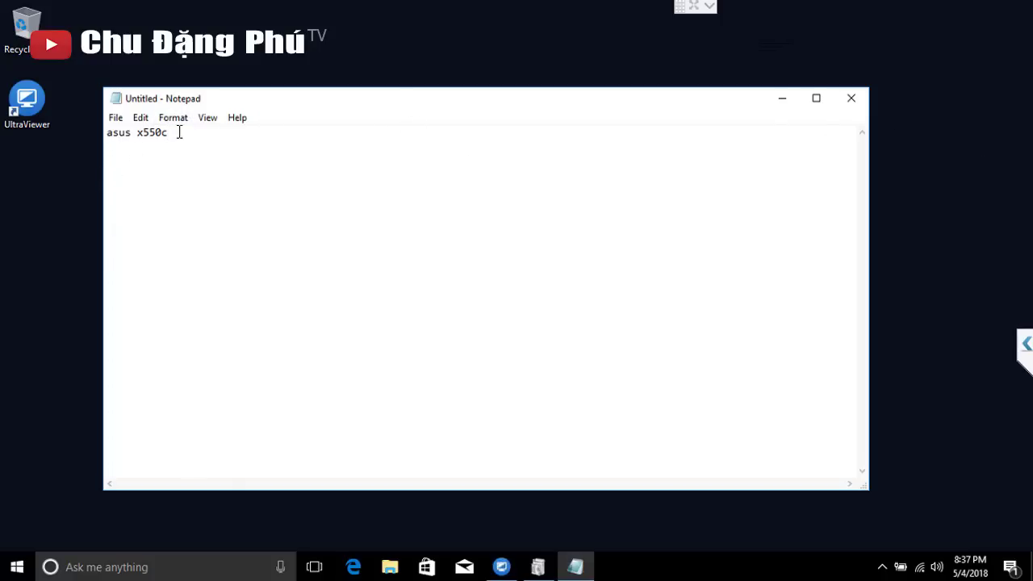
drag(180, 132, 106, 132)
drag(177, 131, 106, 132)
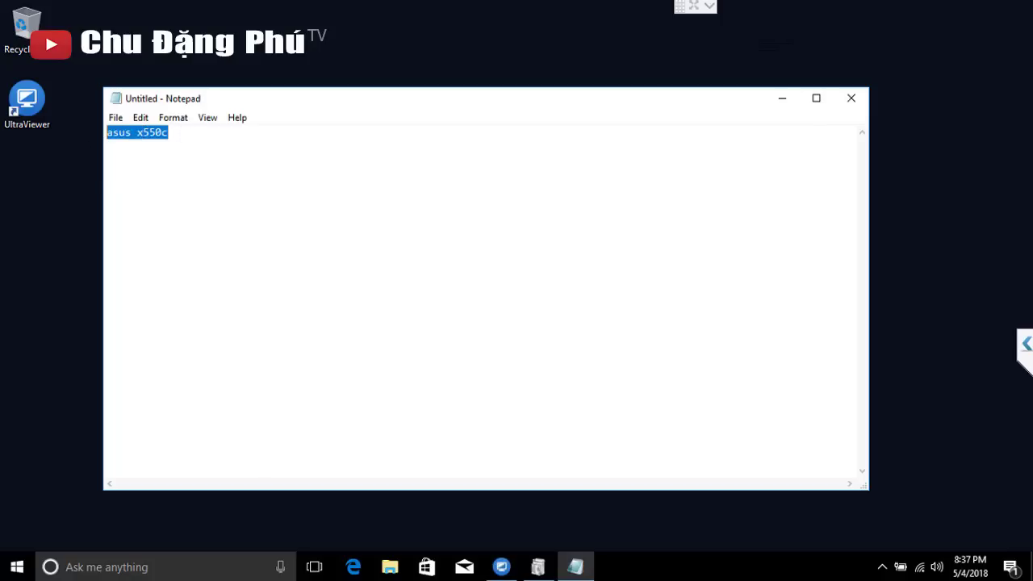
click(131, 132)
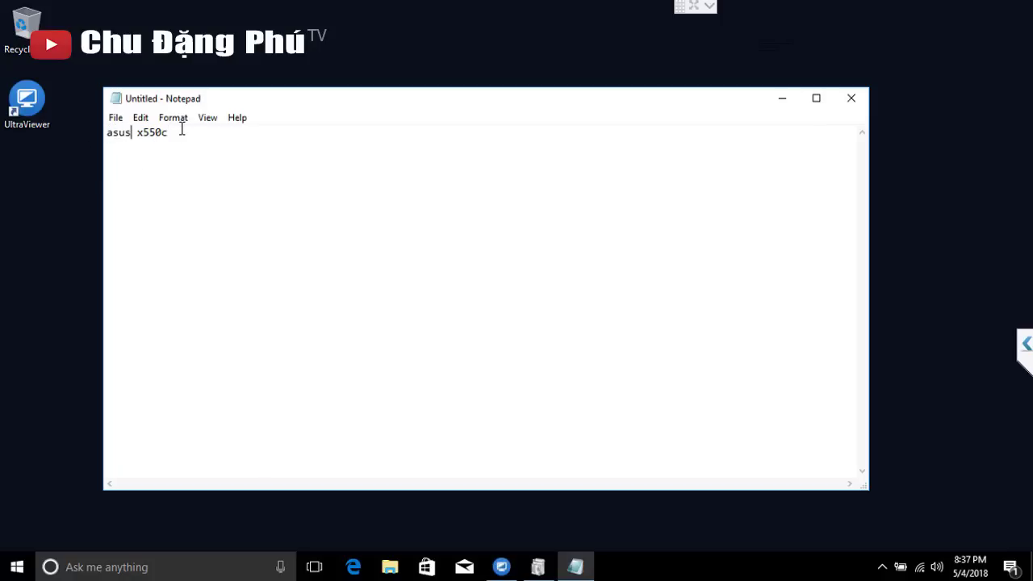
click(261, 147)
text(kd)
text(model)
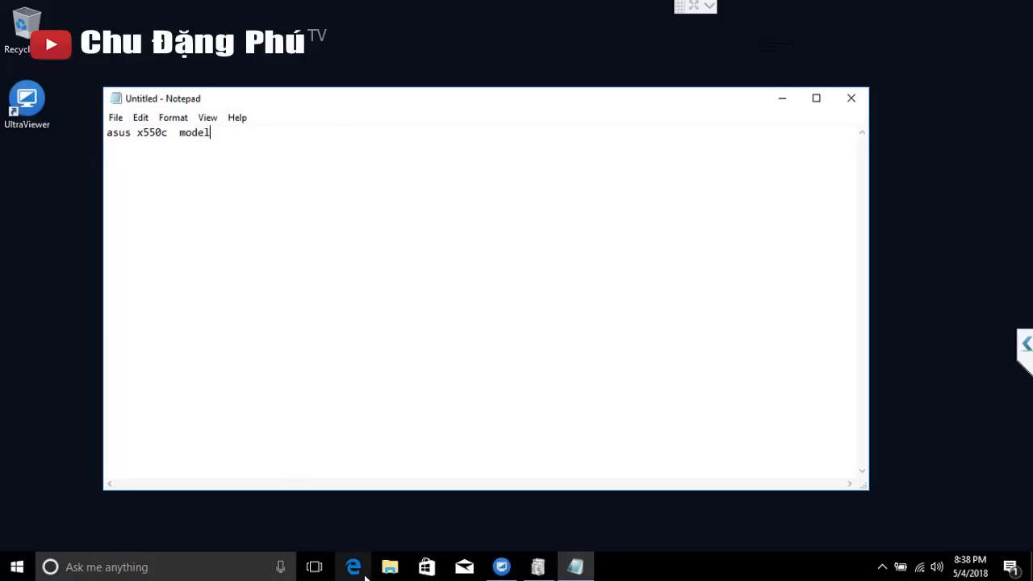
Step: Go to google.com in Microsoft Edge
click(344, 565)
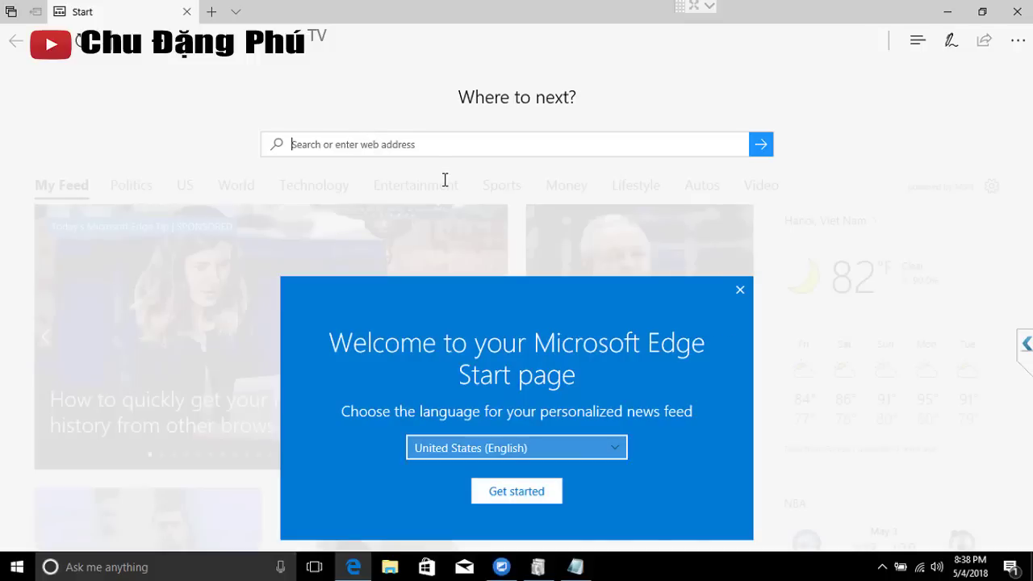
text(google.com/)
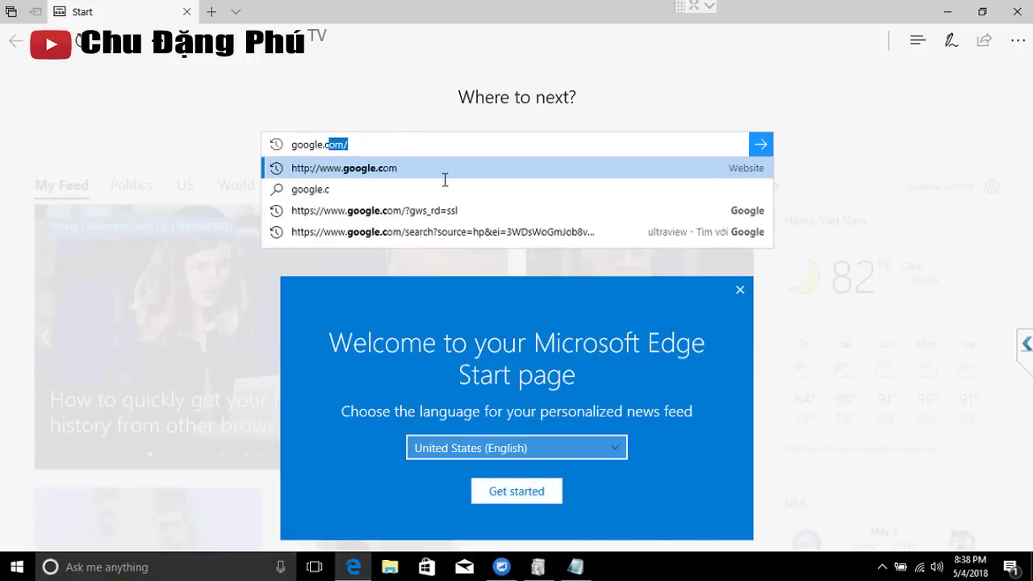
key(Return)
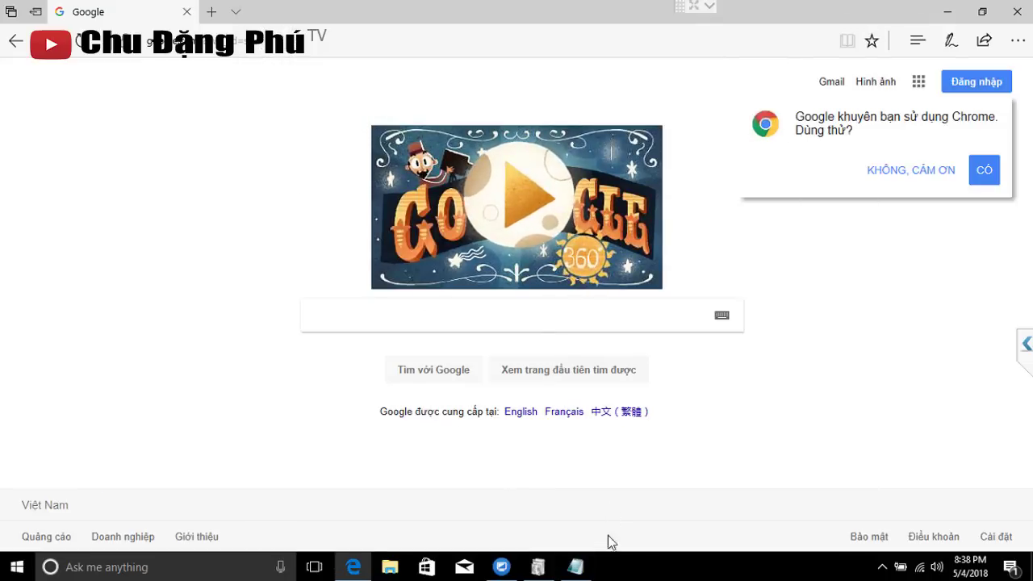
Step: Search Google for the copied Notepad model text plus 'driver windows 10 64bit'
click(575, 567)
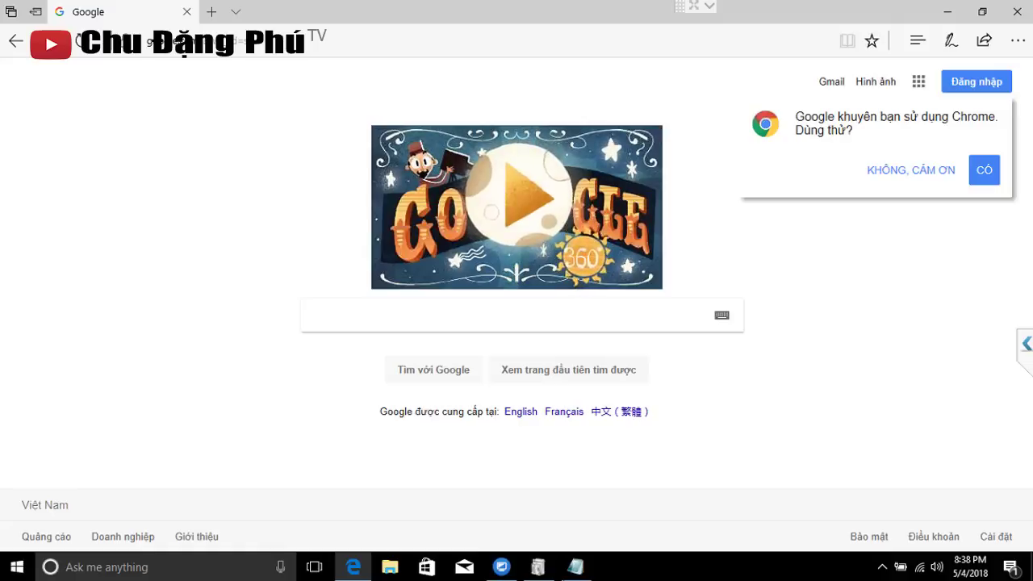
click(575, 568)
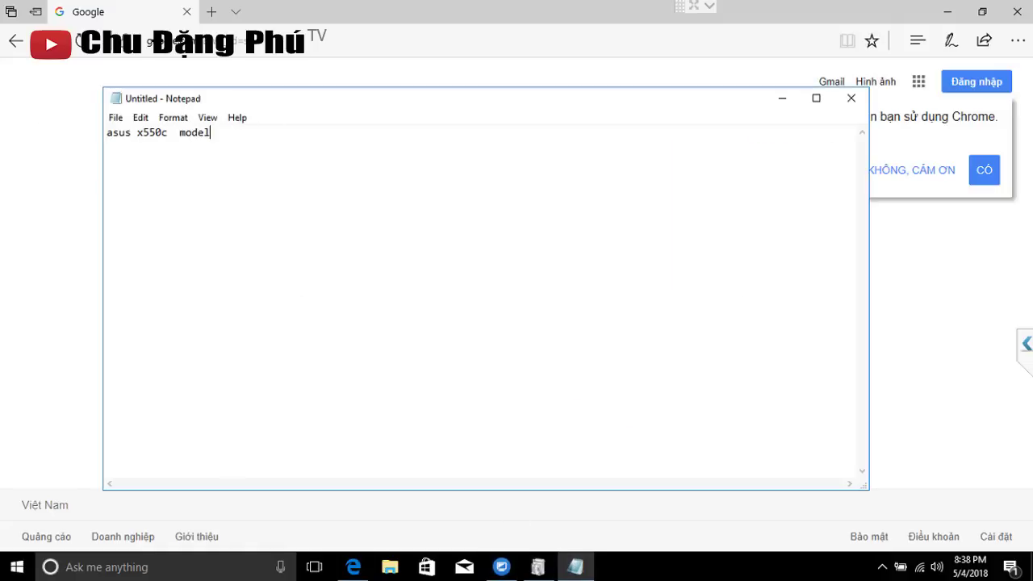
drag(212, 132, 86, 140)
key(ctrl+c)
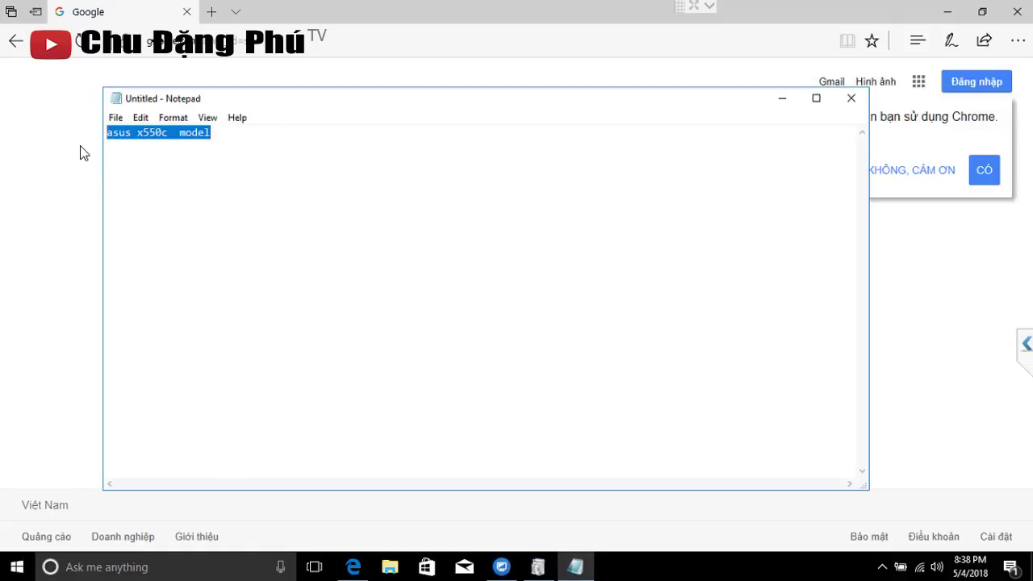
click(48, 118)
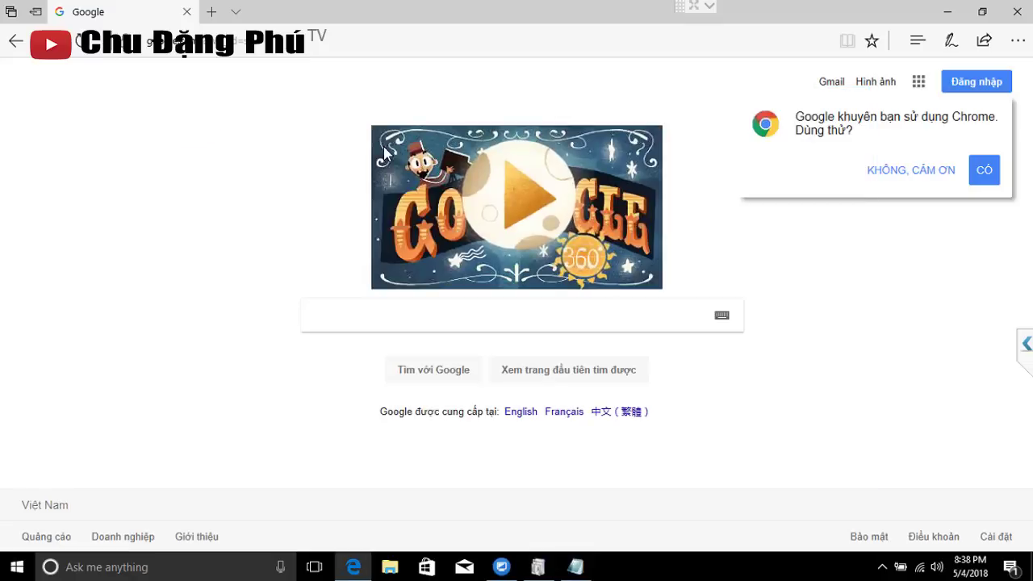
click(376, 320)
key(ctrl+v)
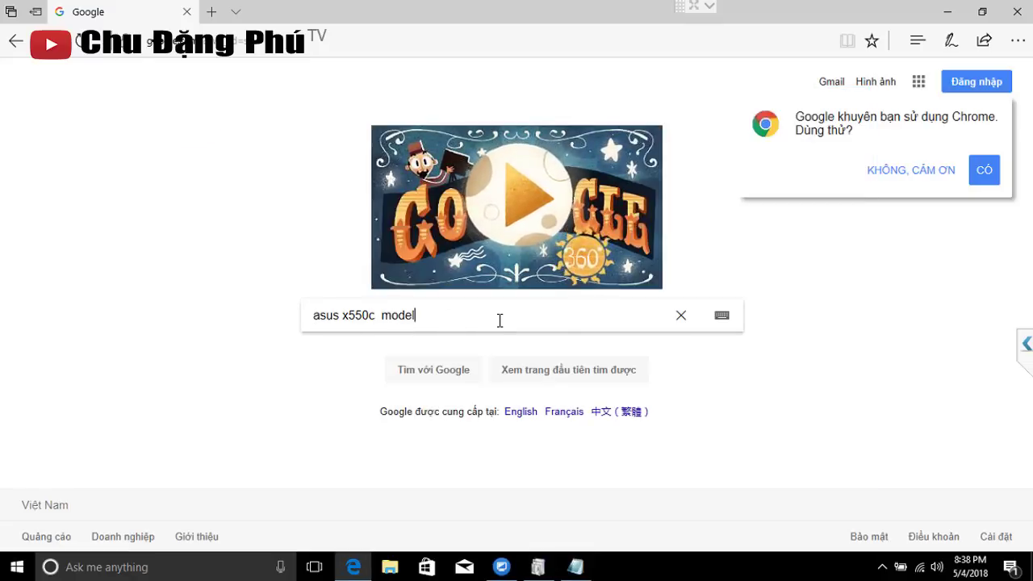
text(driver)
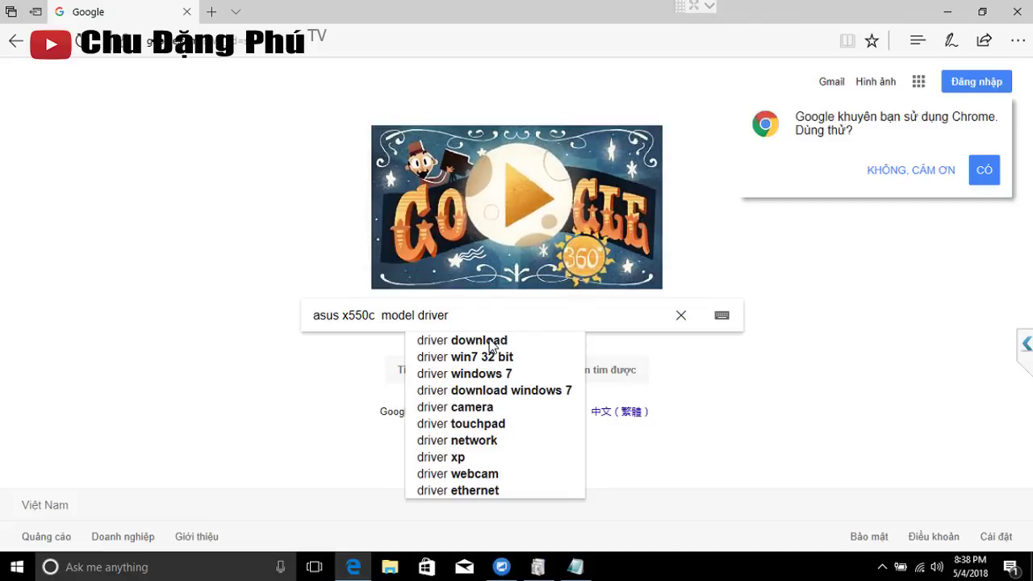
text( win)
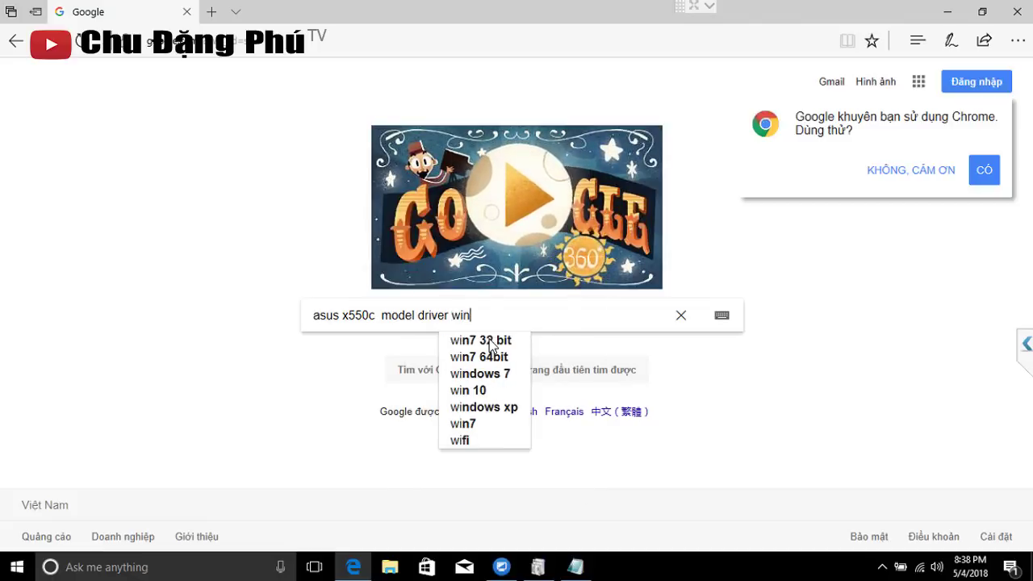
text(dows 1)
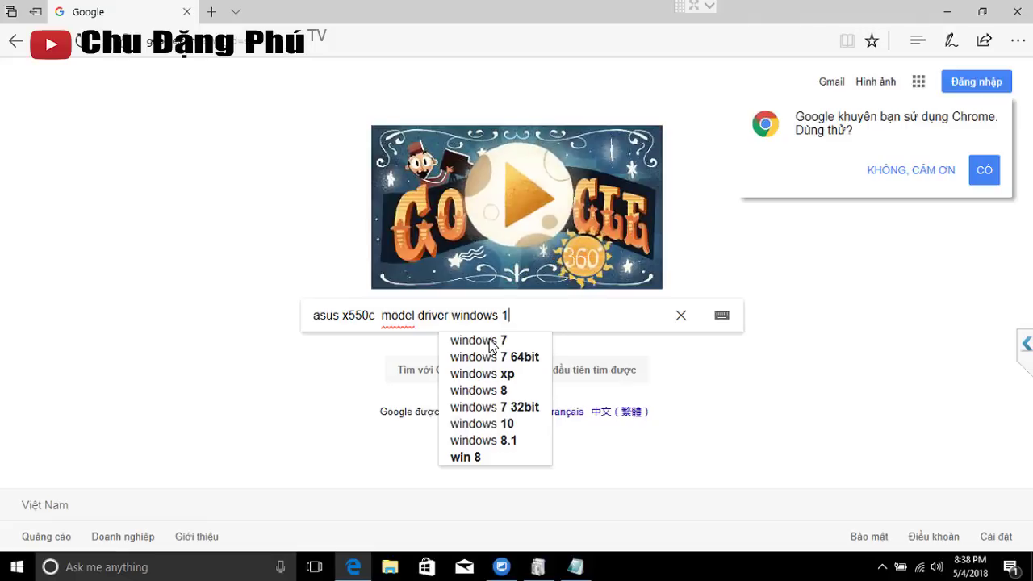
text(0 64bit)
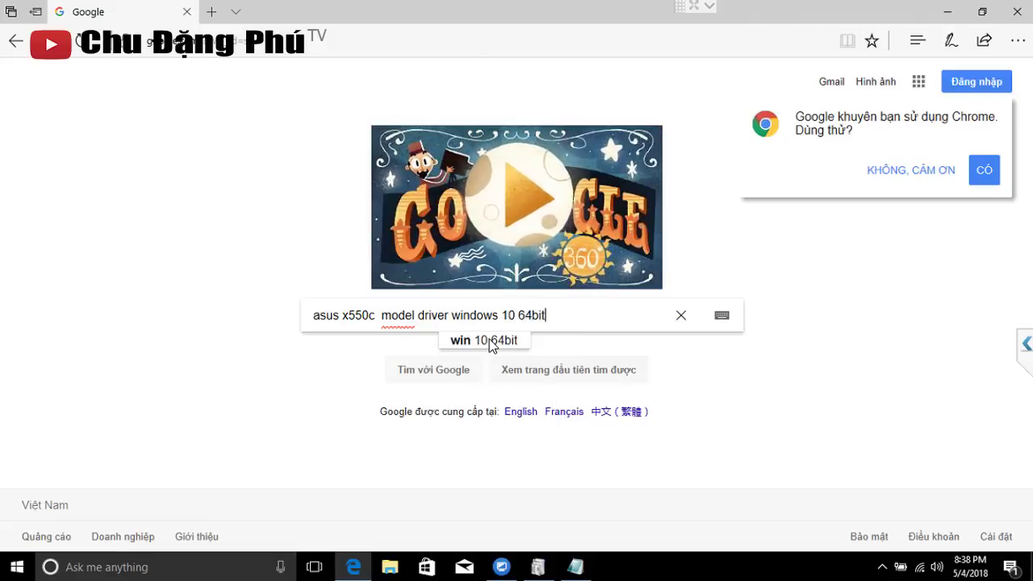
key(Return)
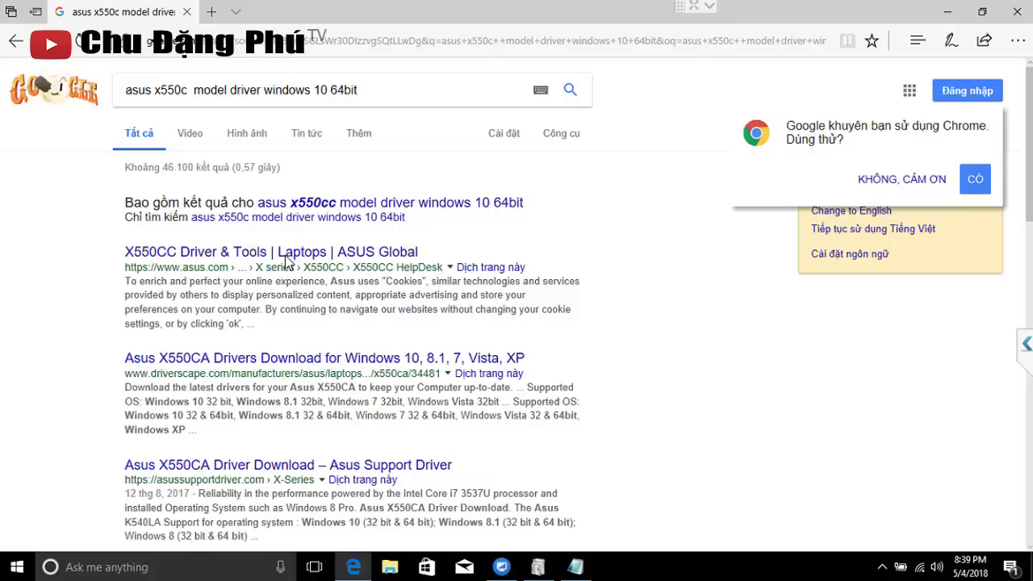
Step: Open the ASUS X550CC Driver & Tools result in a new tab and view its Driver & Utility section
right_click(222, 258)
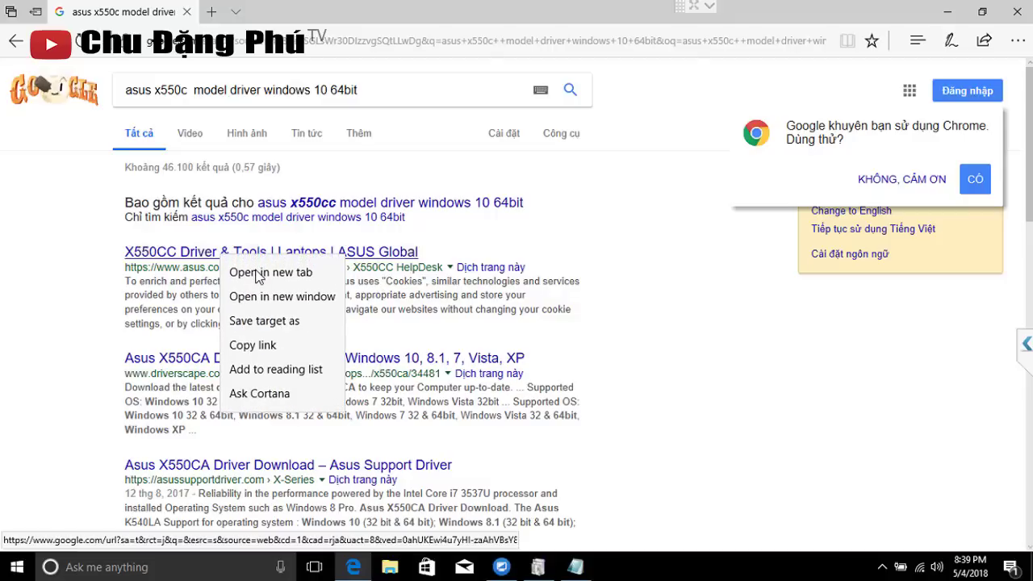
click(258, 274)
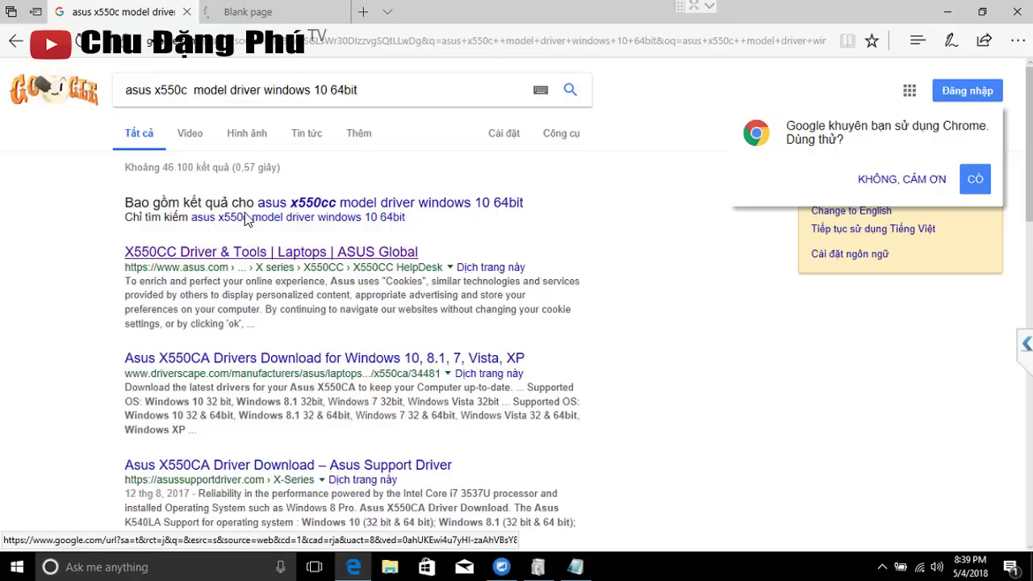
click(262, 15)
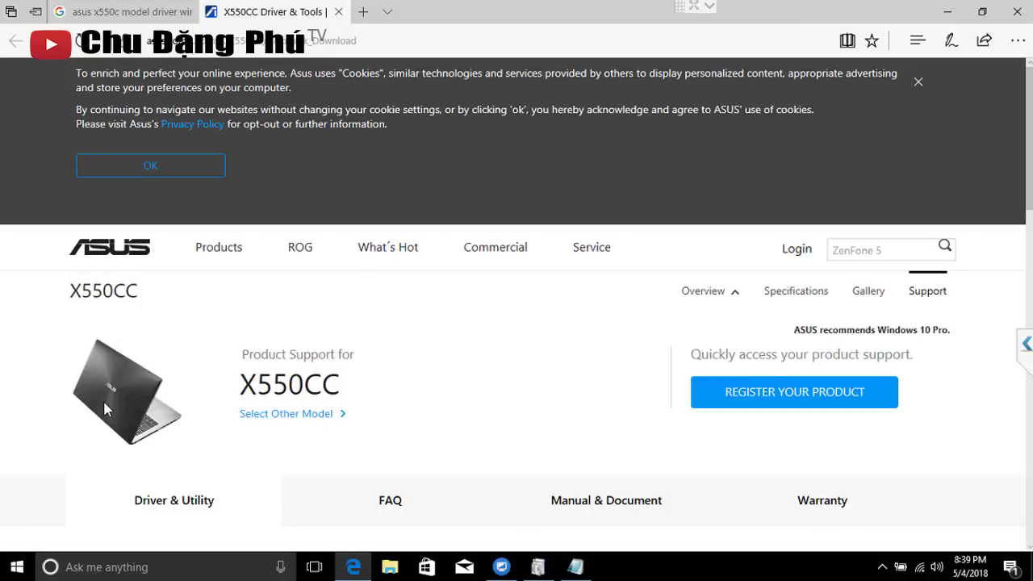
scroll(137, 414, down, 1)
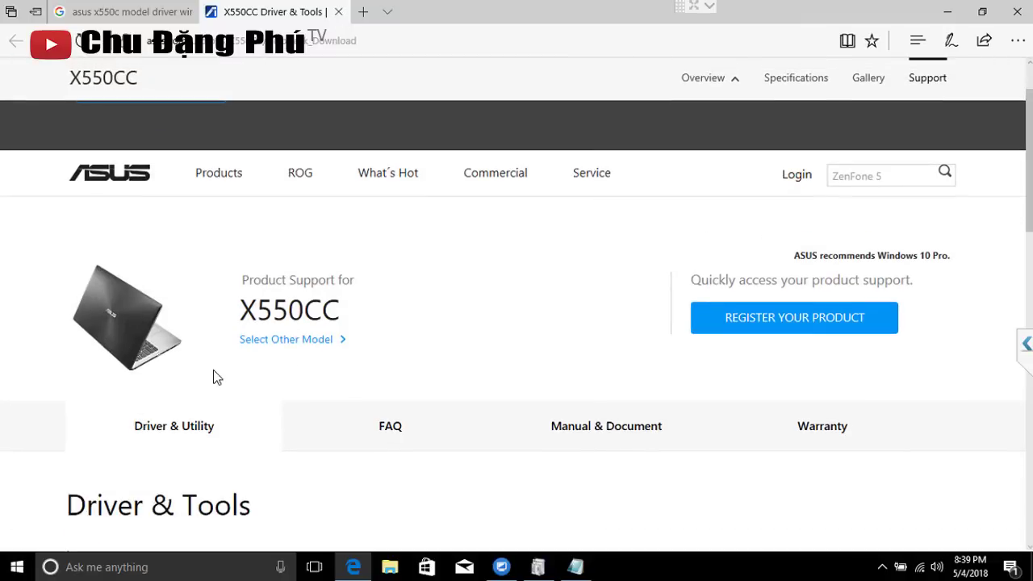
scroll(227, 390, down, 2)
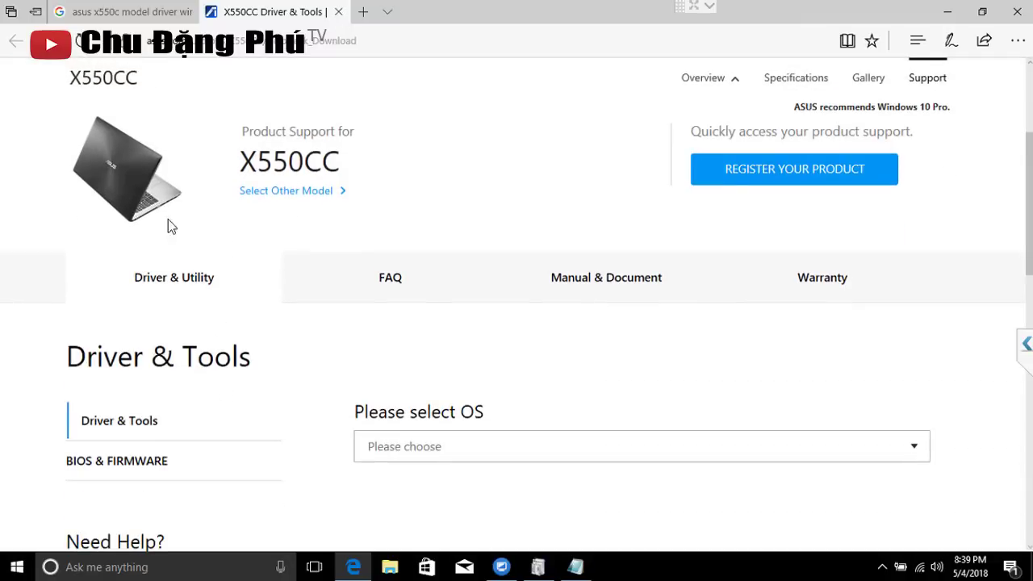
click(165, 270)
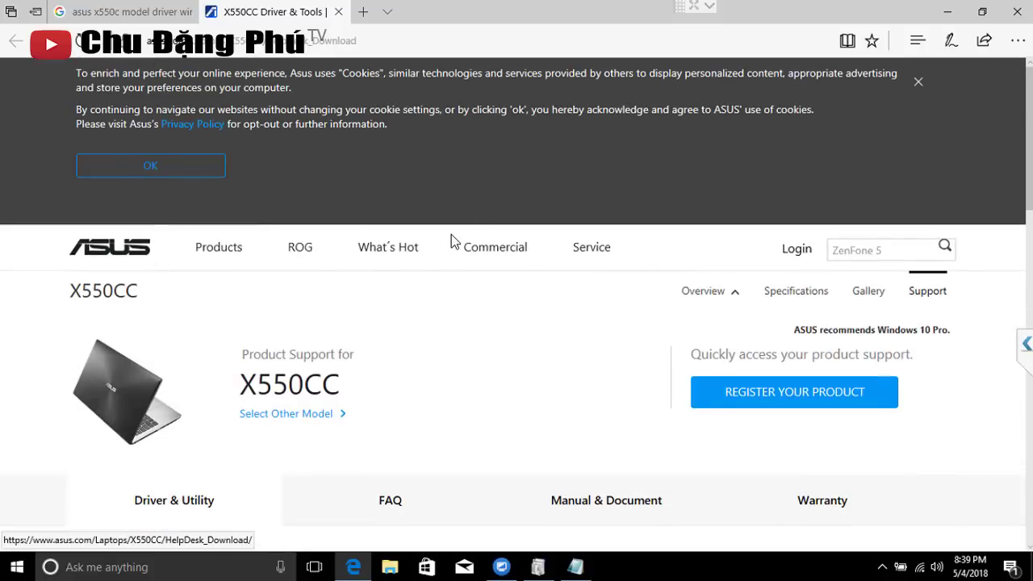
Step: Return to the first tab and go back to Google's home page
click(363, 12)
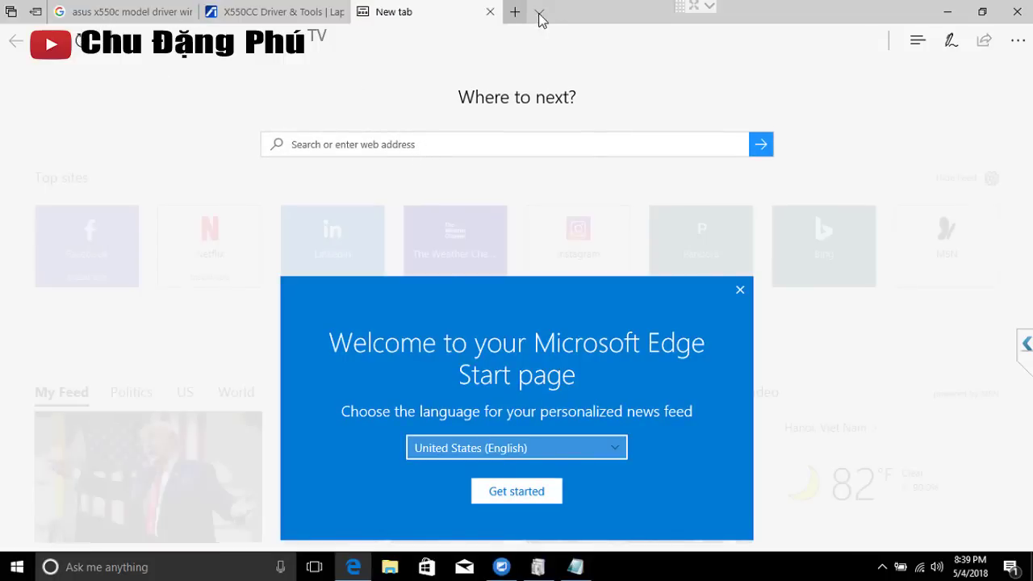
click(490, 12)
click(141, 9)
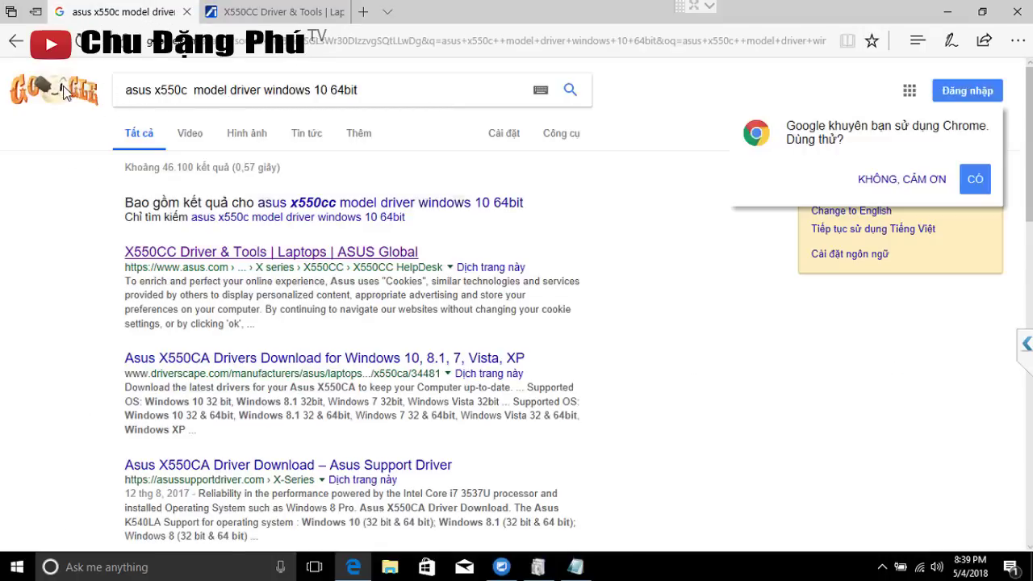
click(65, 92)
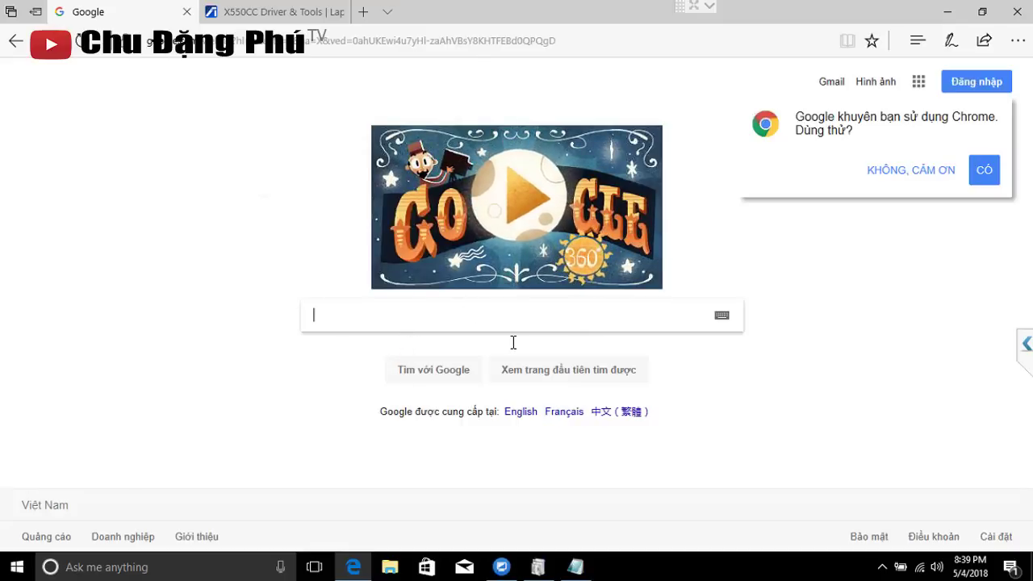
Step: Search 'idm' and start the idman630build8.exe download from internetdownloadmanager.com
text(idm)
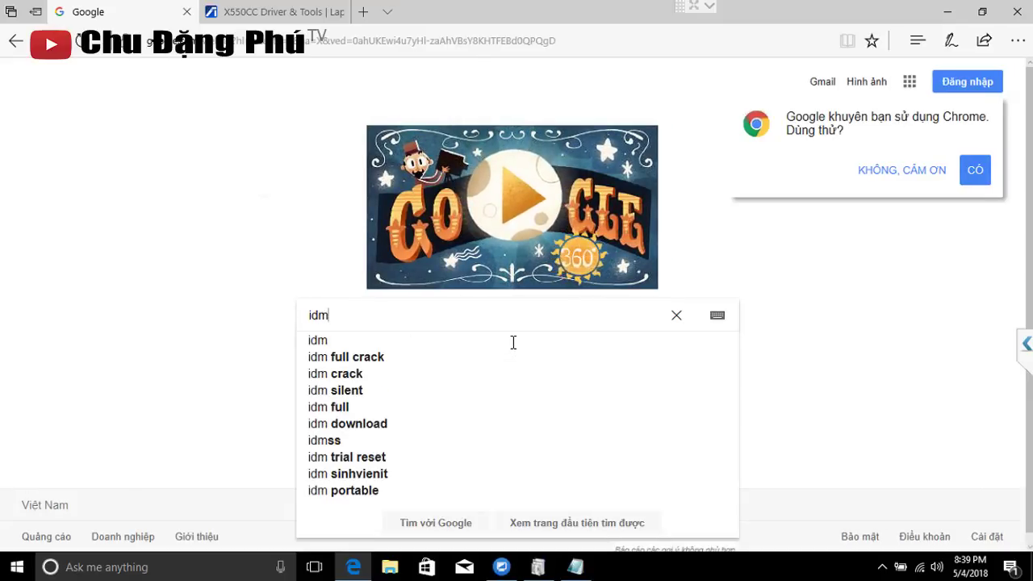
key(Return)
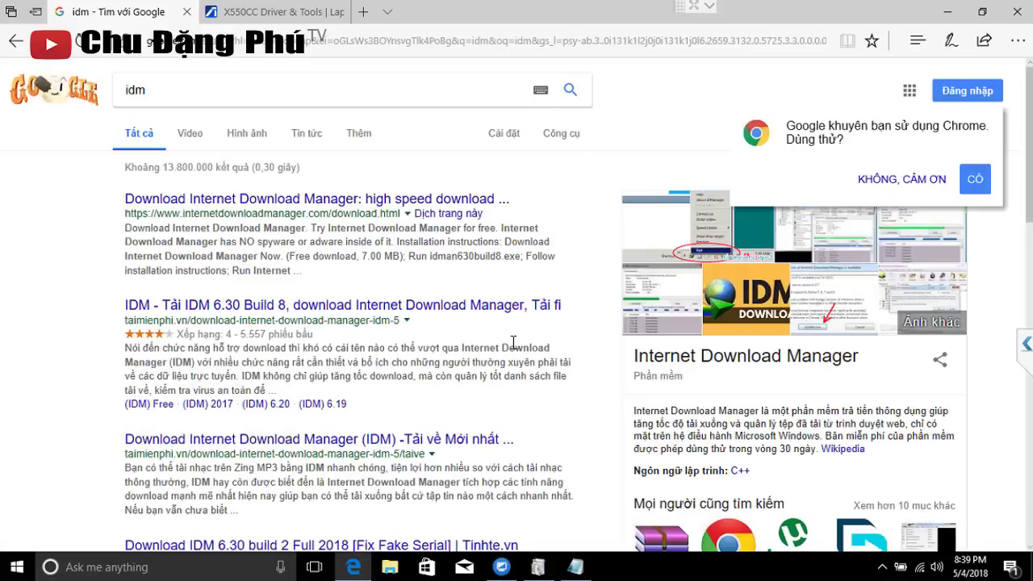
click(208, 200)
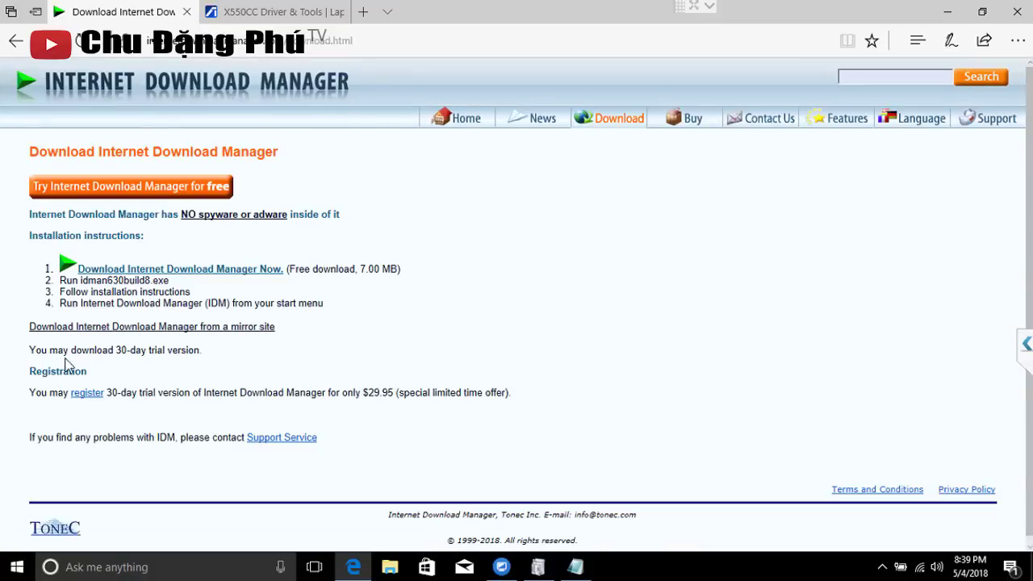
click(139, 270)
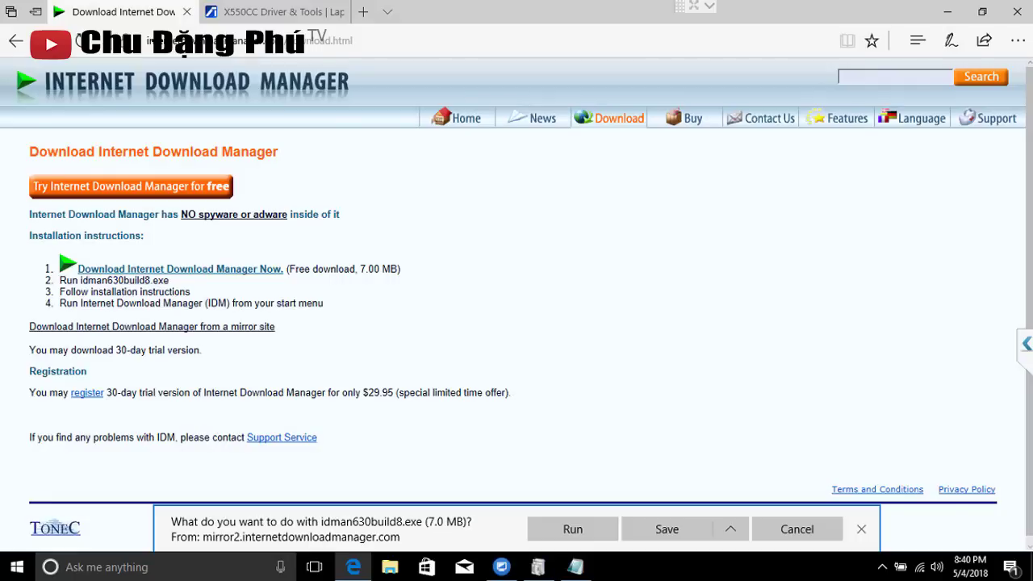
Step: Run the downloaded idman630build8.exe installer from Edge's downloads list
click(589, 528)
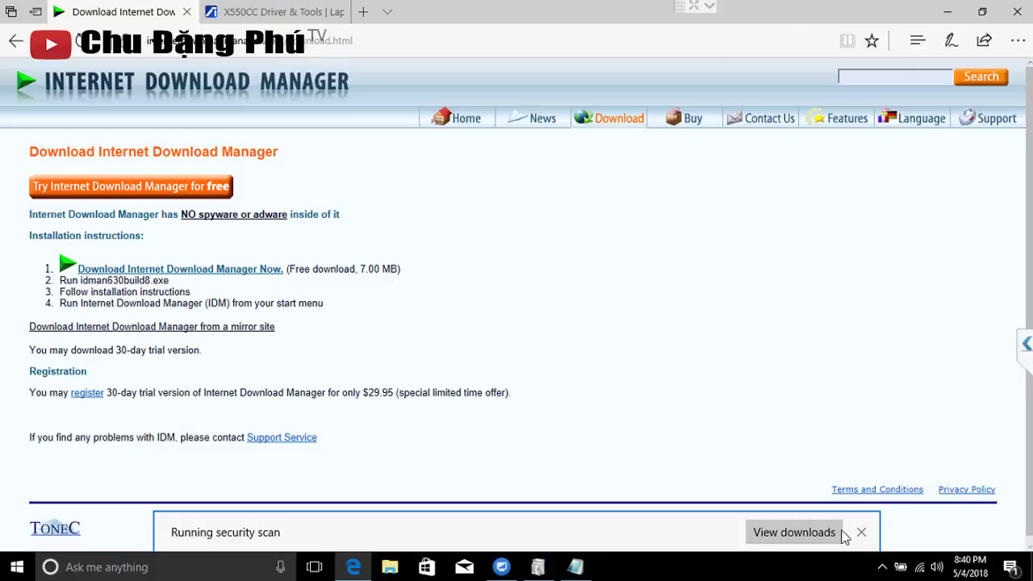
click(815, 538)
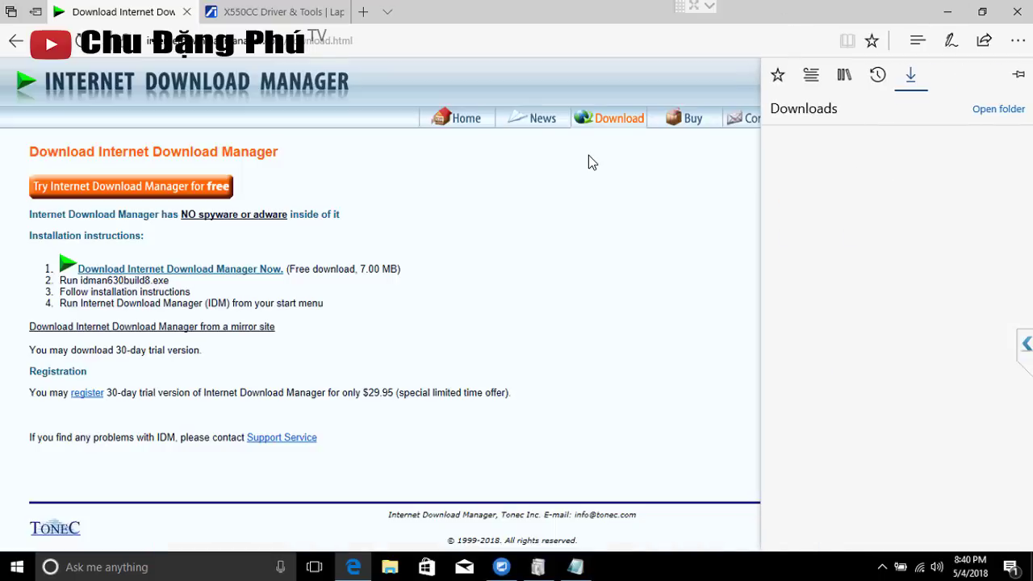
click(814, 174)
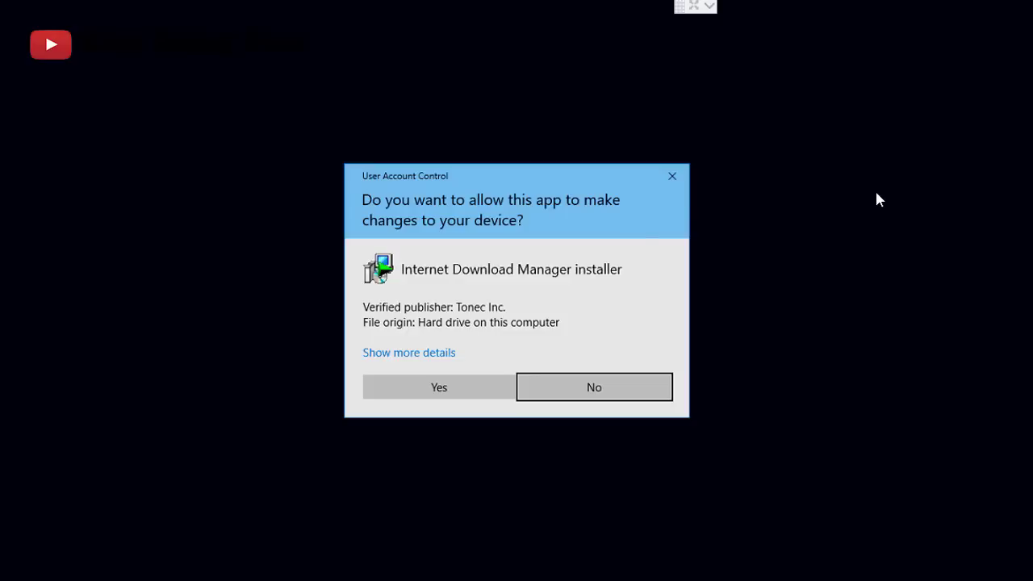
Step: Allow the installer, accept the licence and install Internet Download Manager through to Finish
click(455, 395)
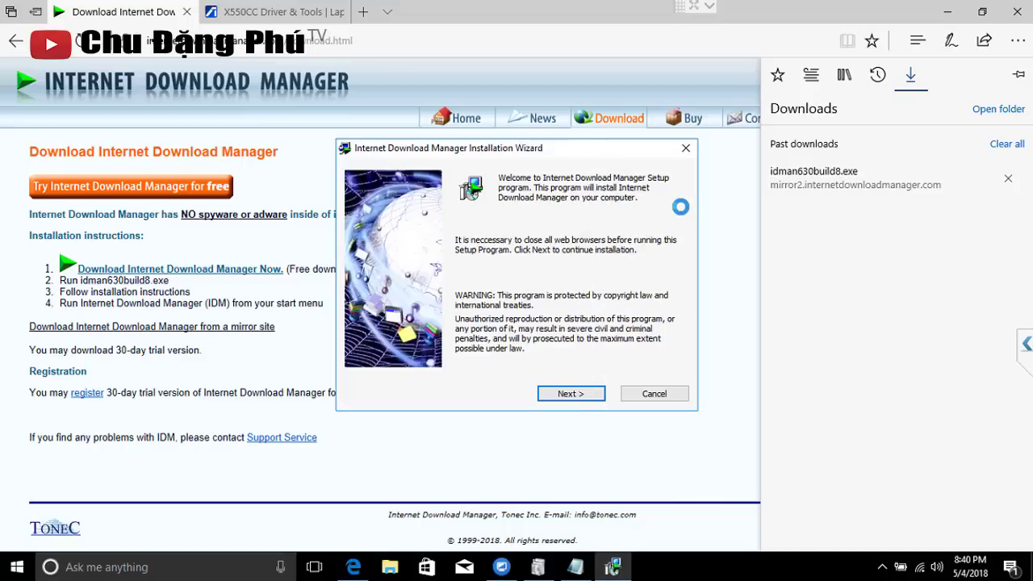
click(590, 394)
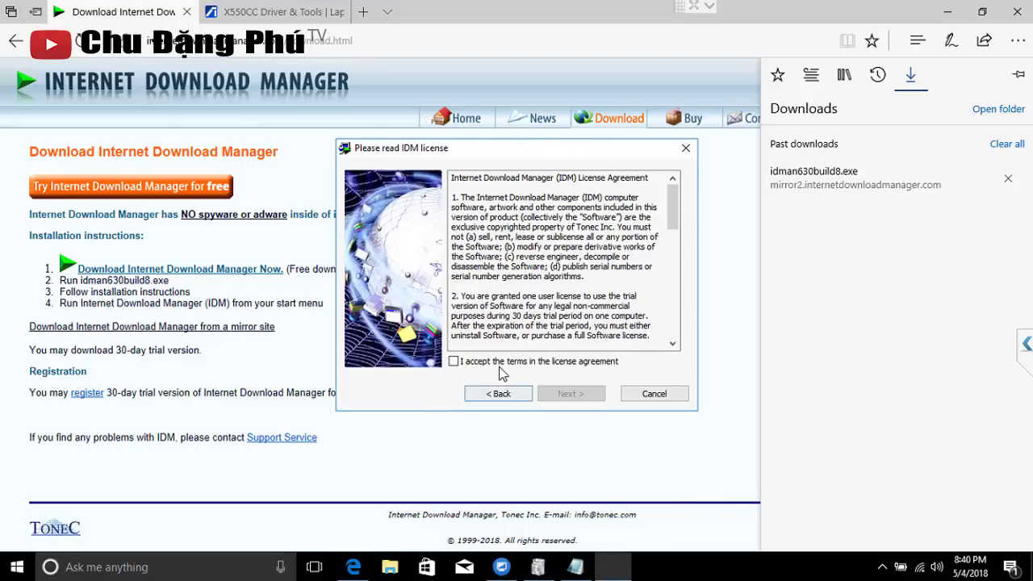
click(500, 362)
click(590, 393)
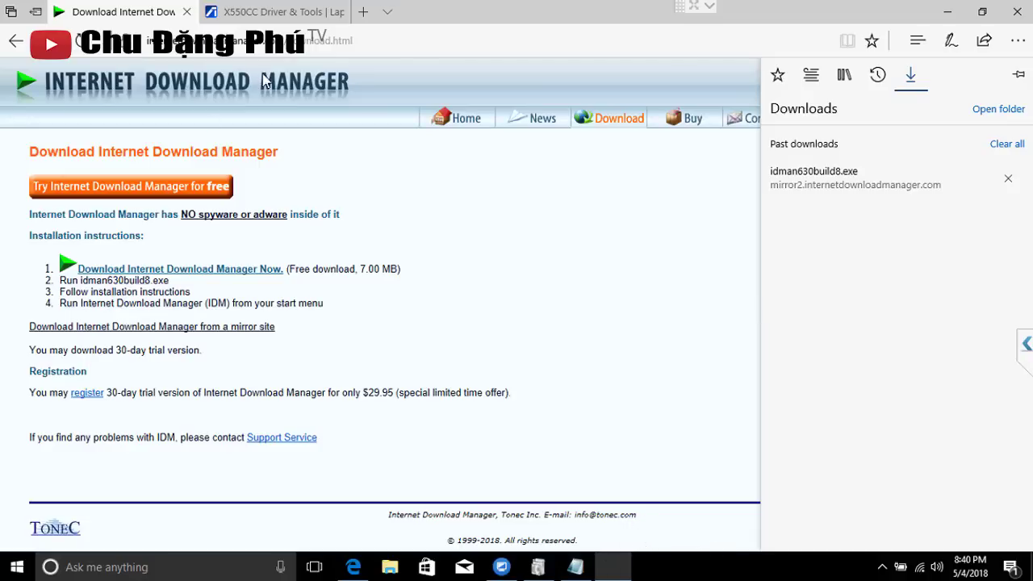
click(947, 14)
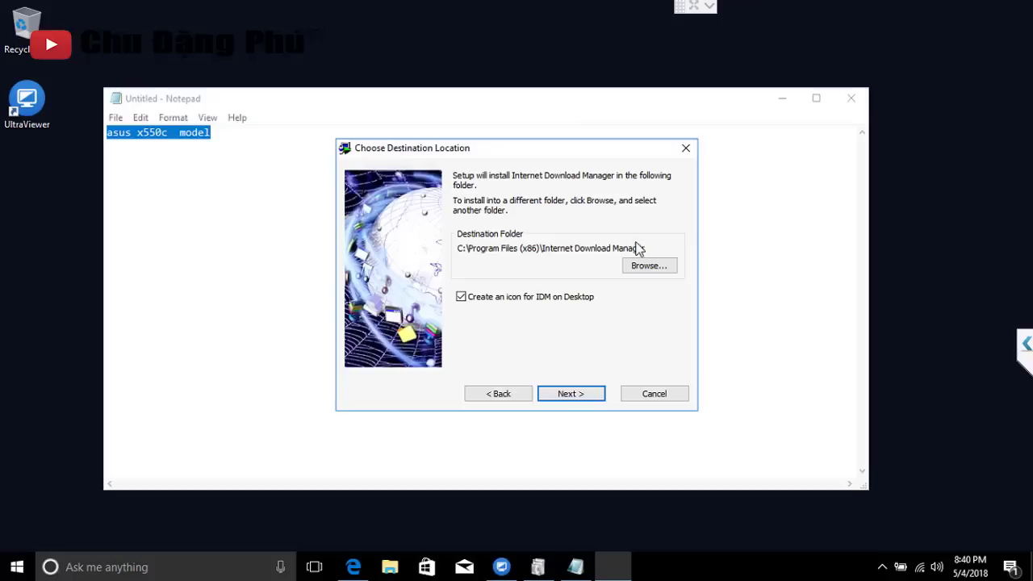
click(571, 394)
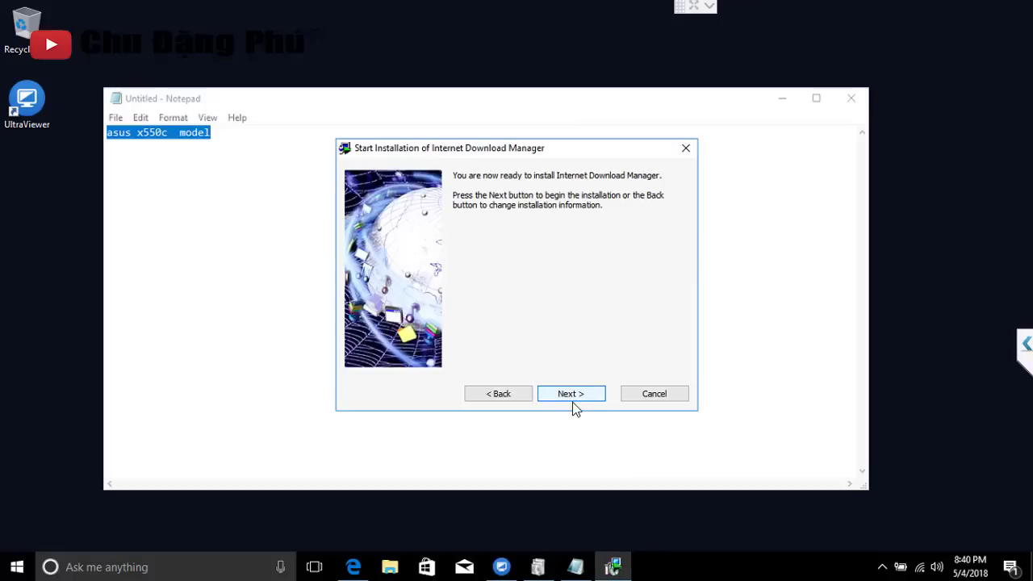
click(581, 399)
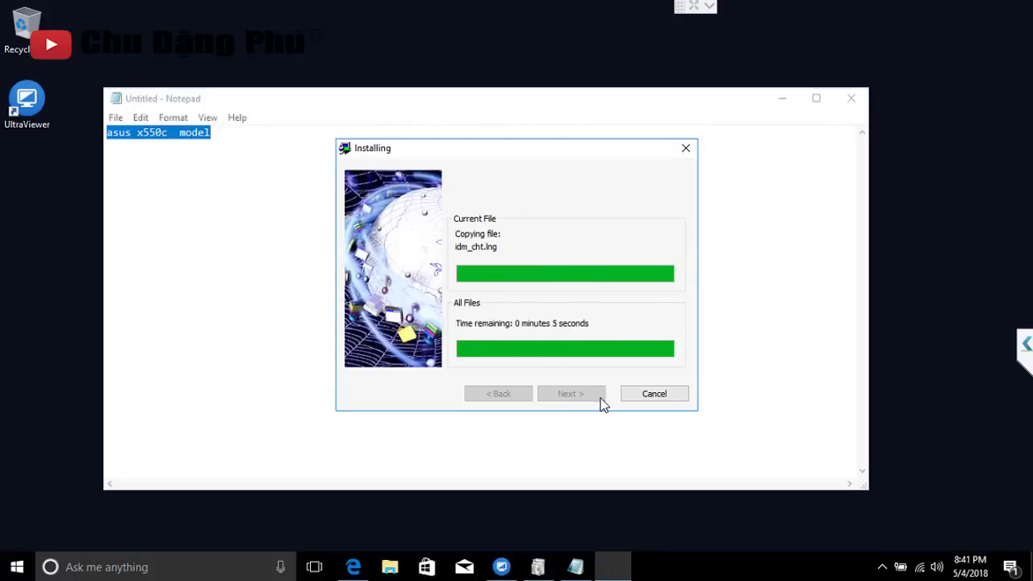
click(597, 395)
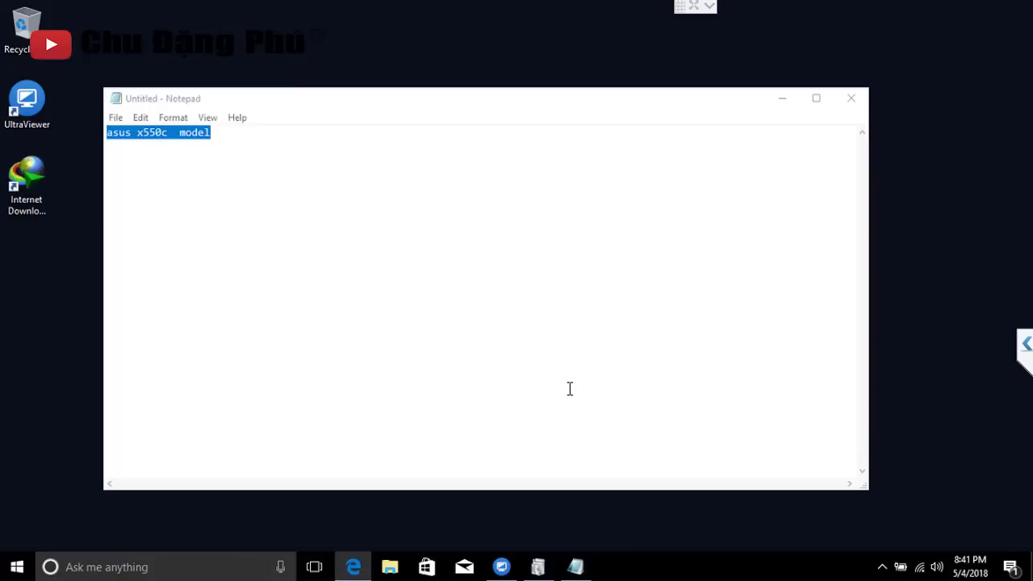
Step: Minimize Notepad, OK the IDM Edge notice, and close the Store window and .NET 3.5 success dialog
click(781, 98)
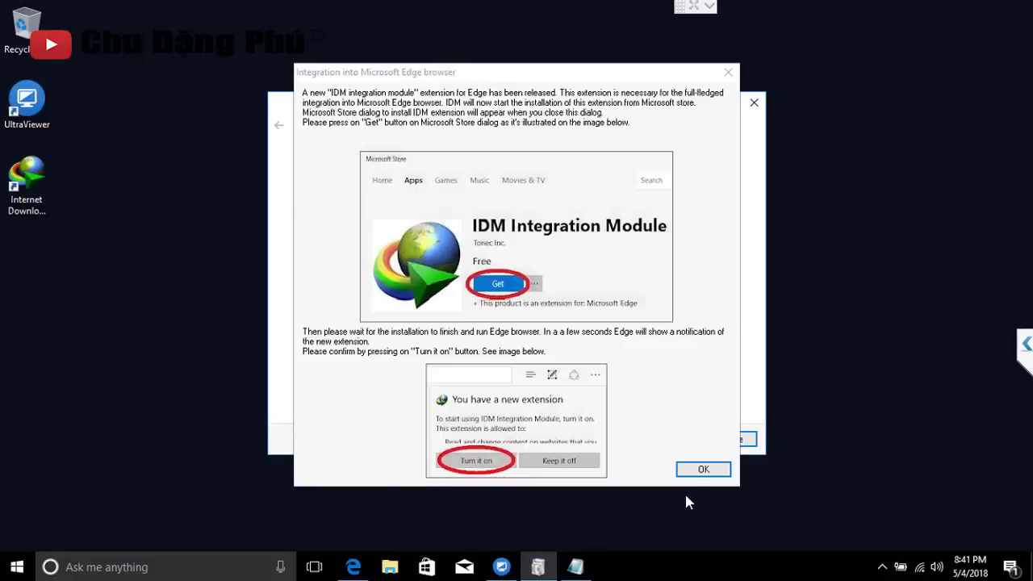
click(687, 472)
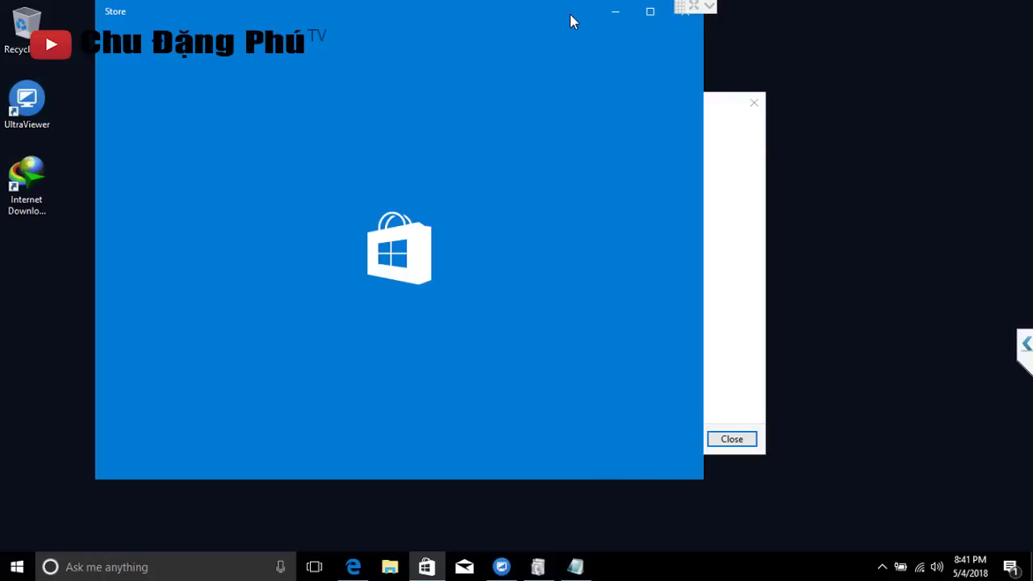
click(673, 105)
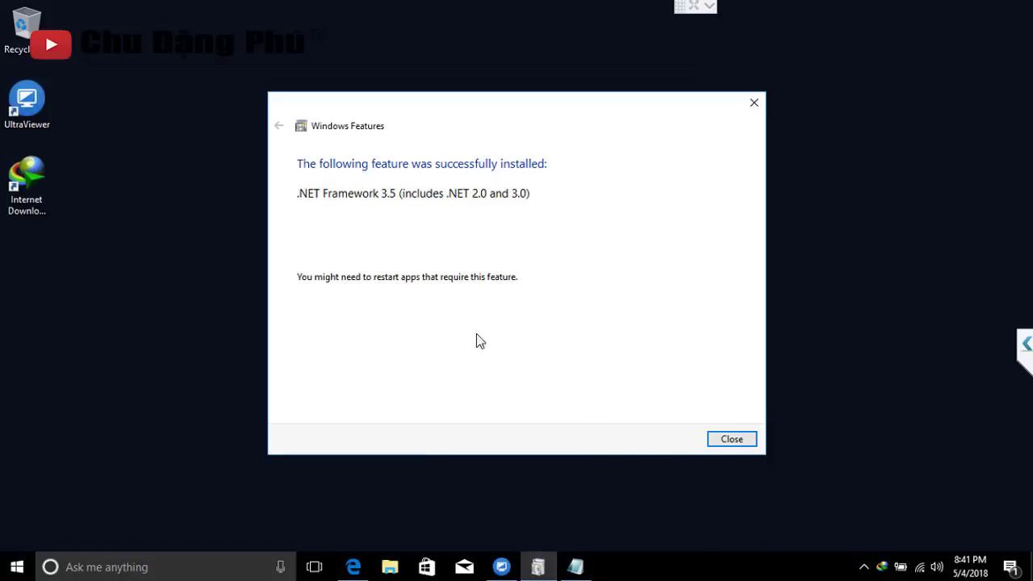
click(732, 440)
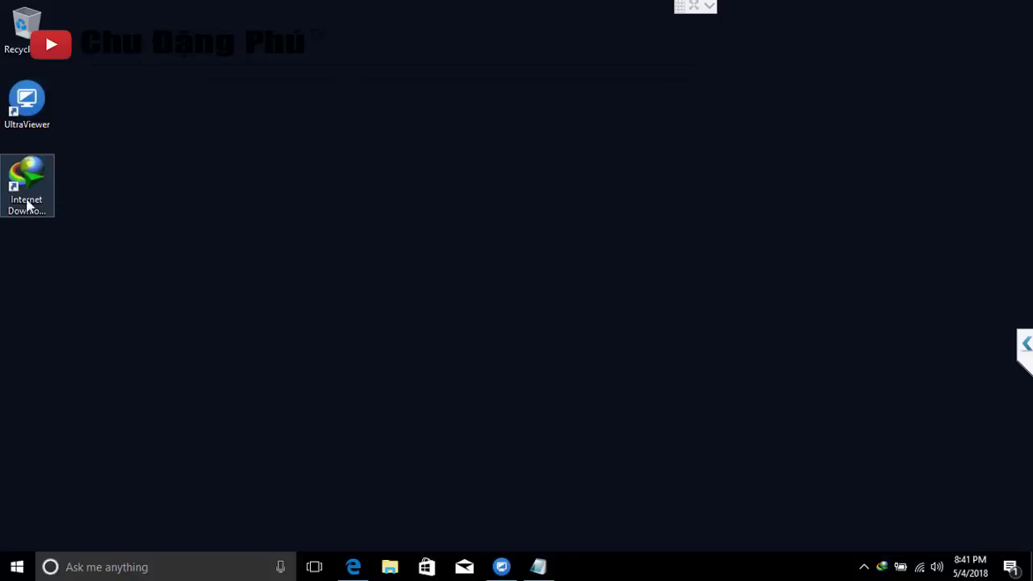
Step: Launch Internet Download Manager, skip the tip of the day and open Downloads > Options
double_click(881, 566)
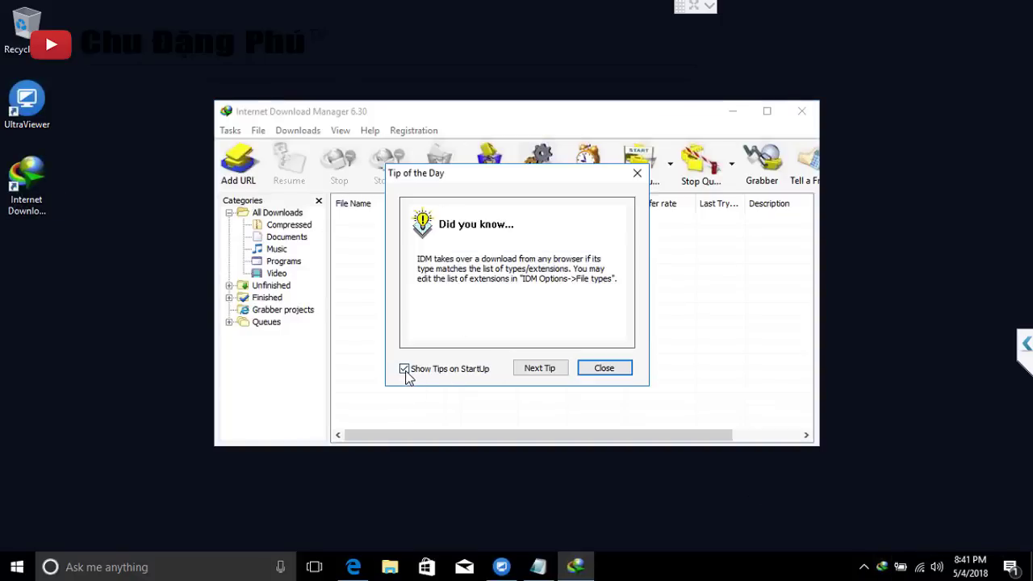
click(597, 369)
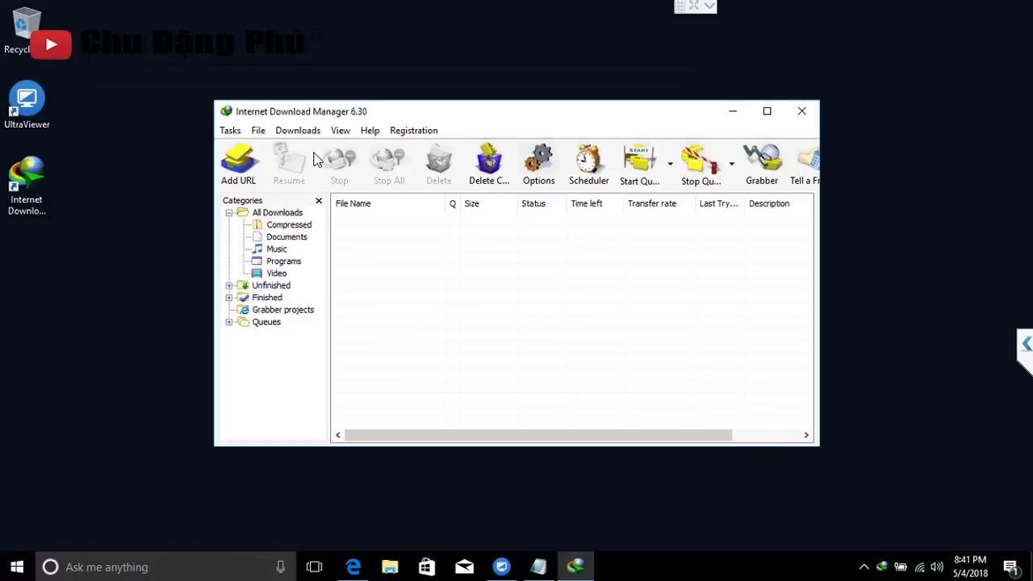
click(299, 131)
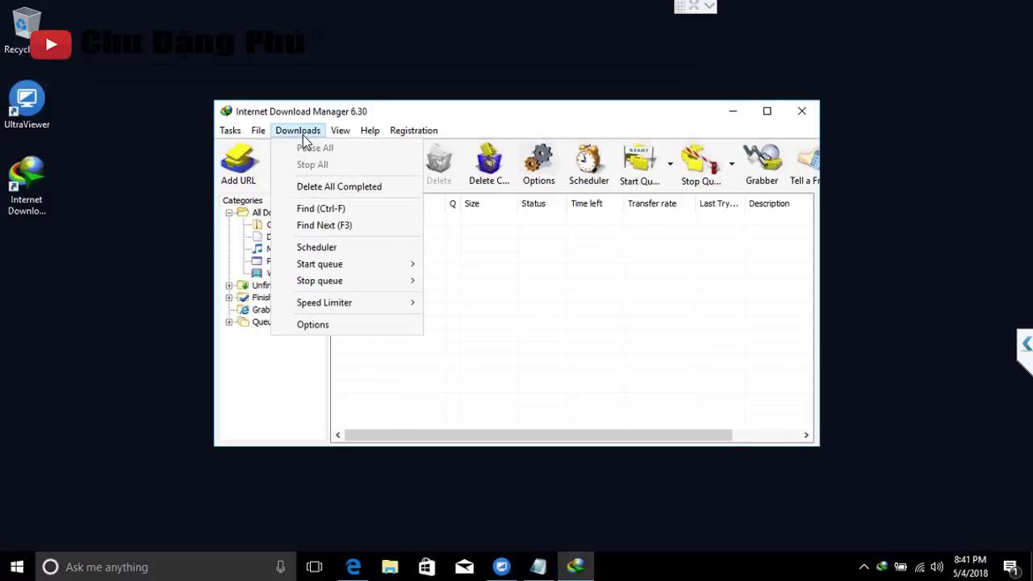
click(323, 326)
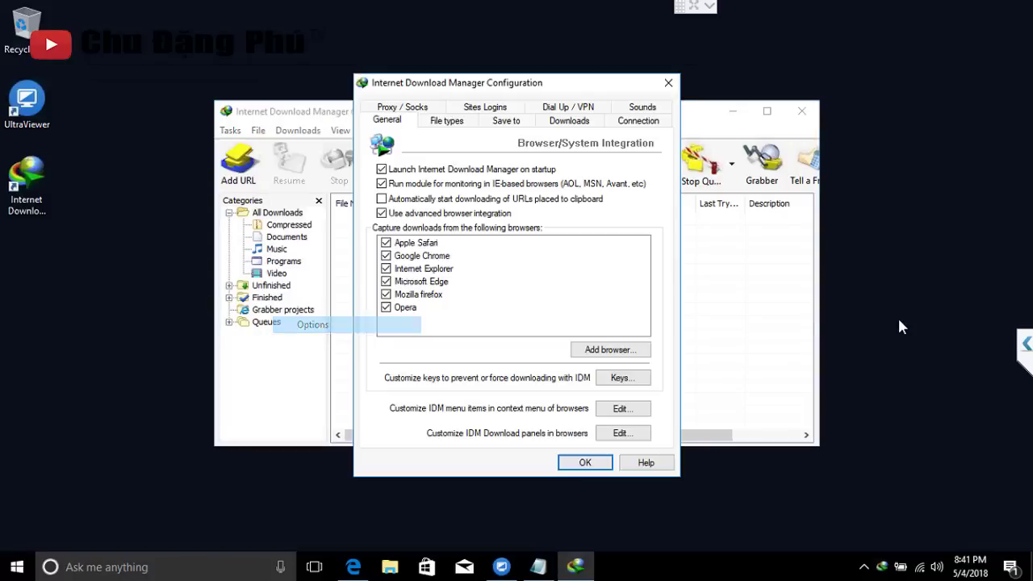
Step: Choose High speed connection with 32 default max connections, accept the warning, save, and close IDM
click(656, 127)
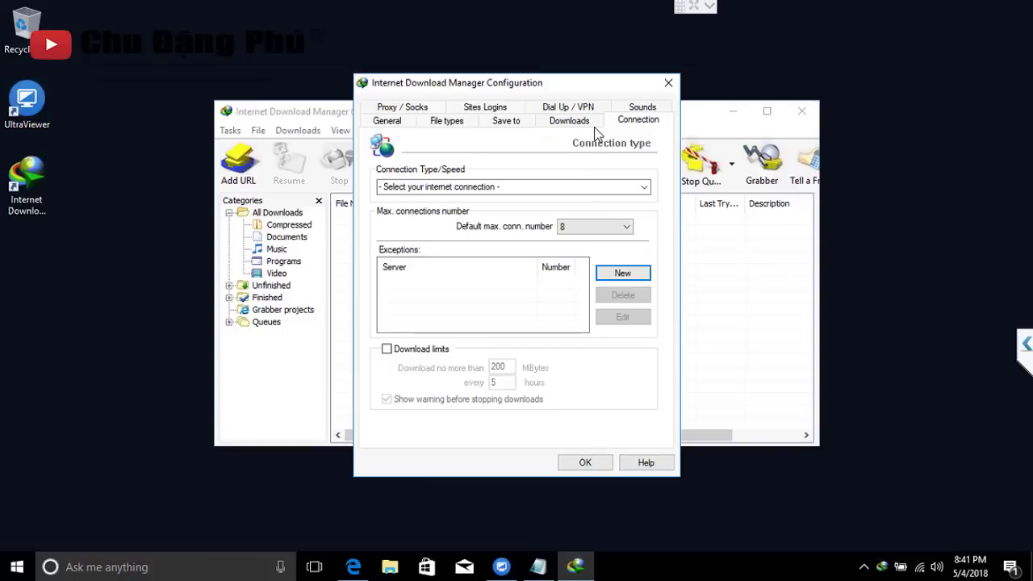
click(539, 188)
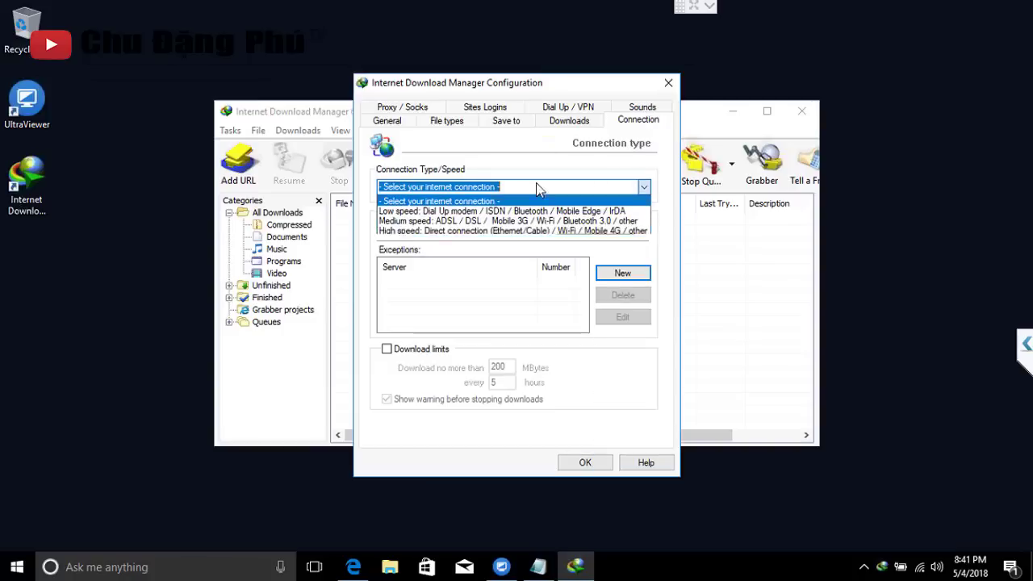
click(417, 232)
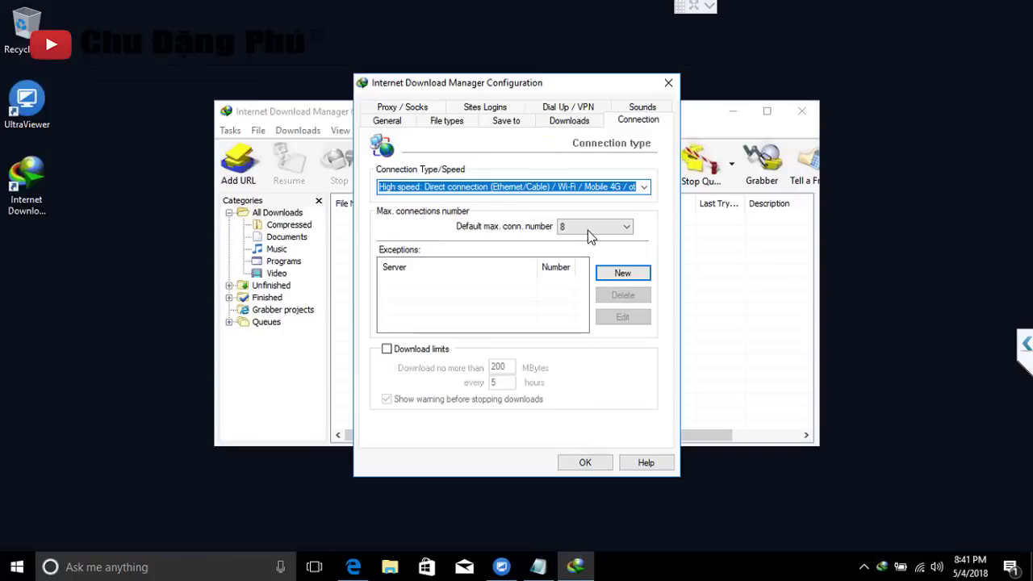
click(629, 228)
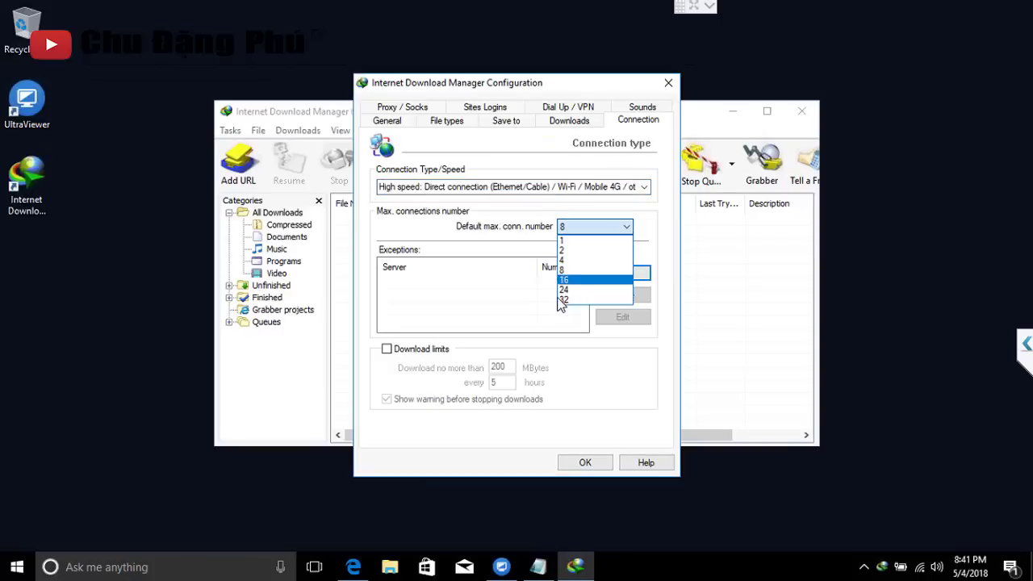
click(565, 299)
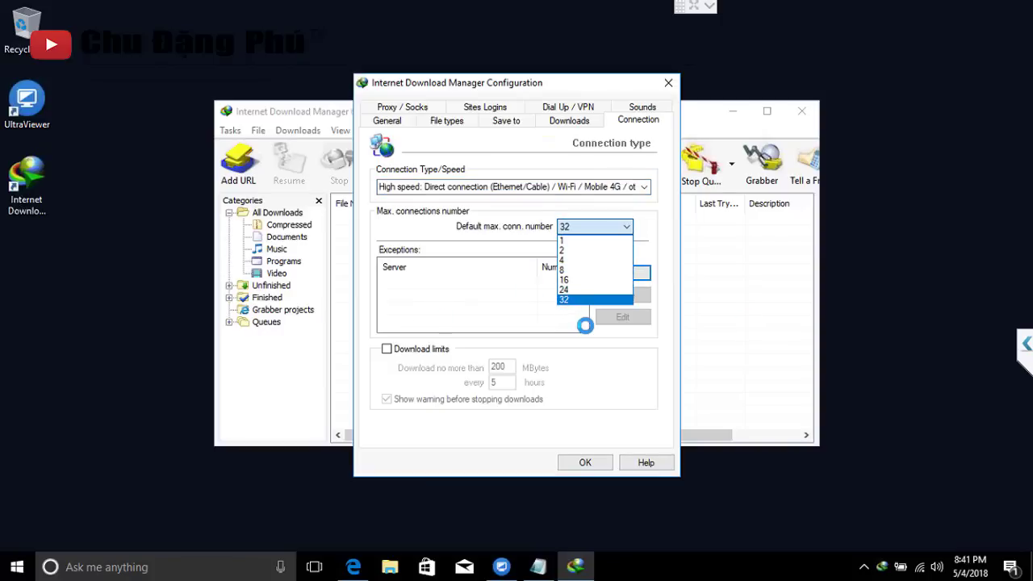
click(565, 360)
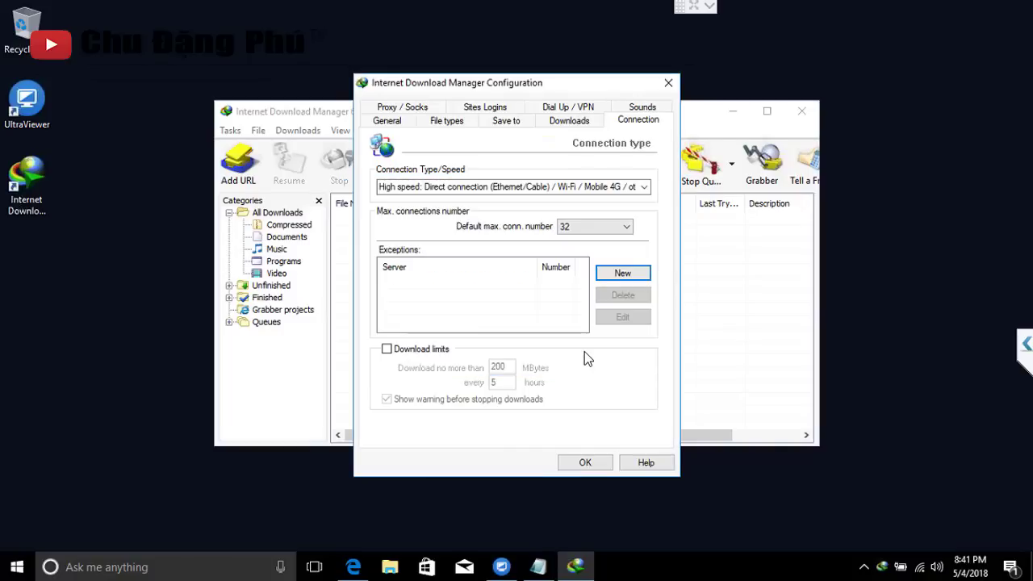
click(565, 466)
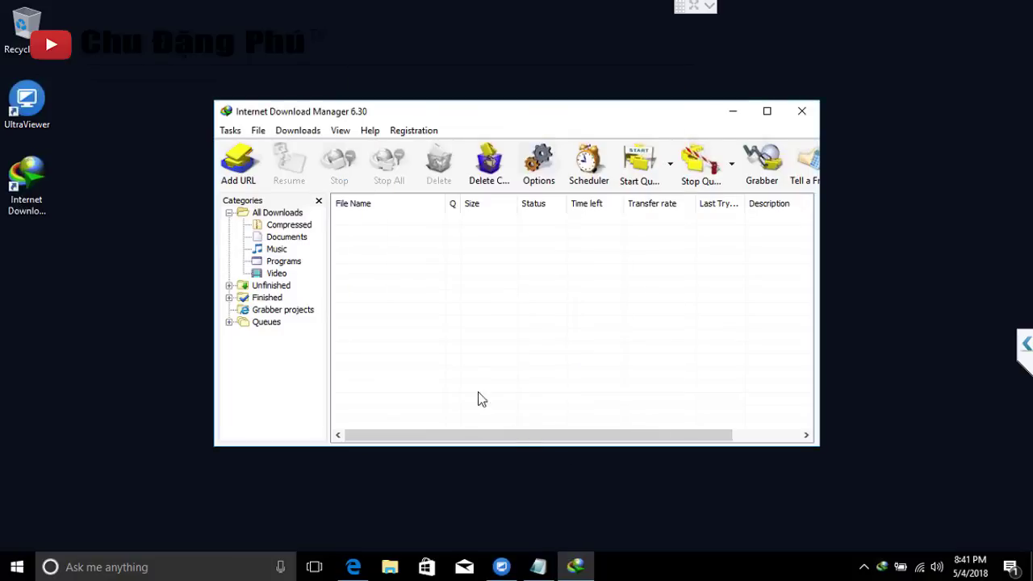
click(802, 110)
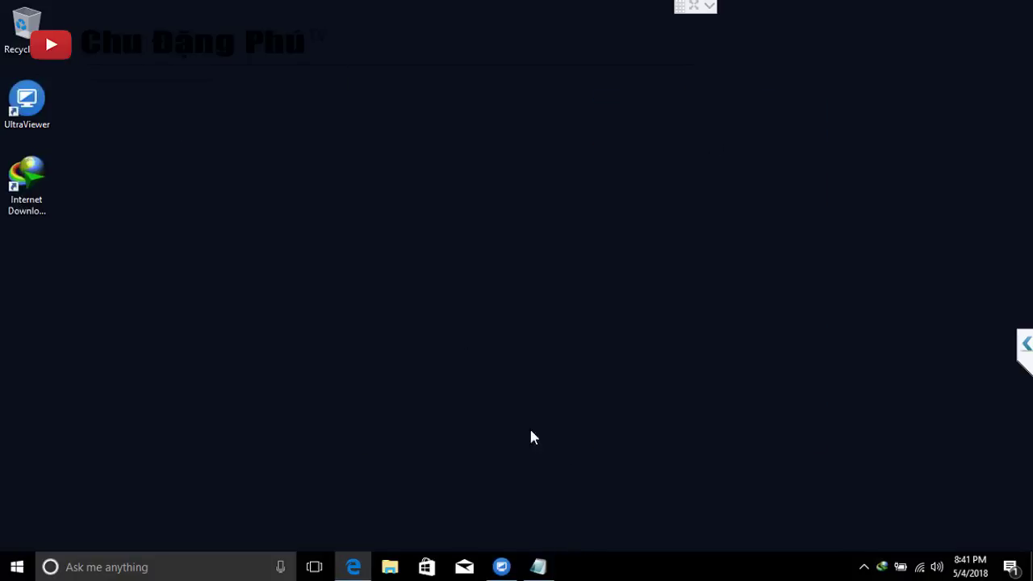
Step: Bring Edge forward, view the X550CC driver tab, and open a fresh new tab
click(344, 569)
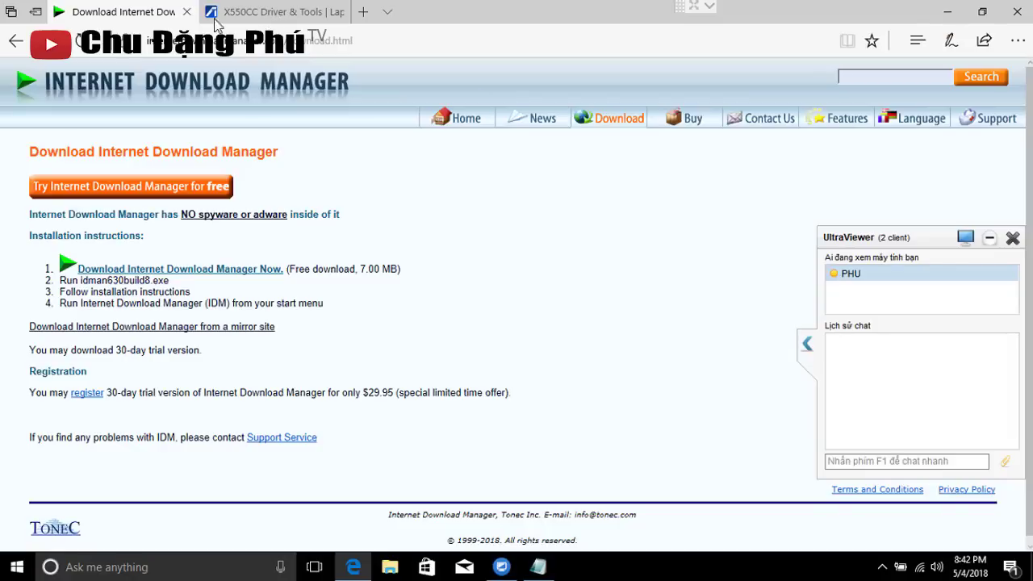
click(301, 17)
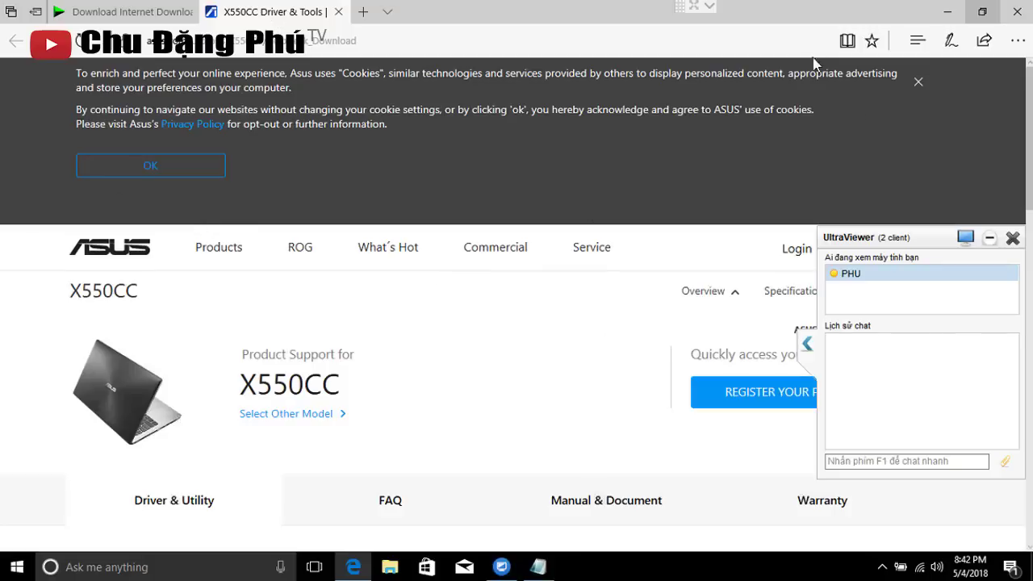
click(808, 345)
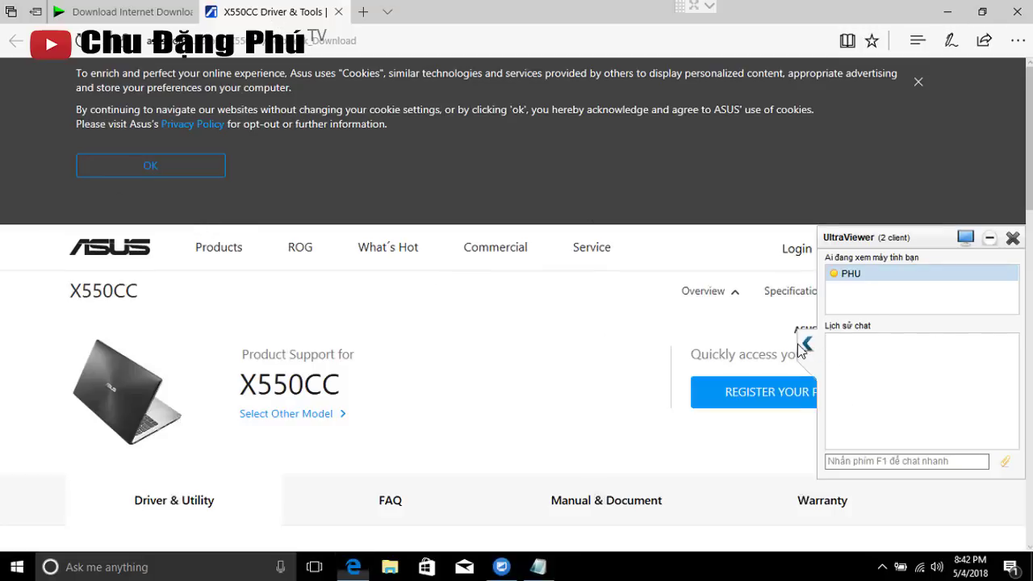
click(362, 14)
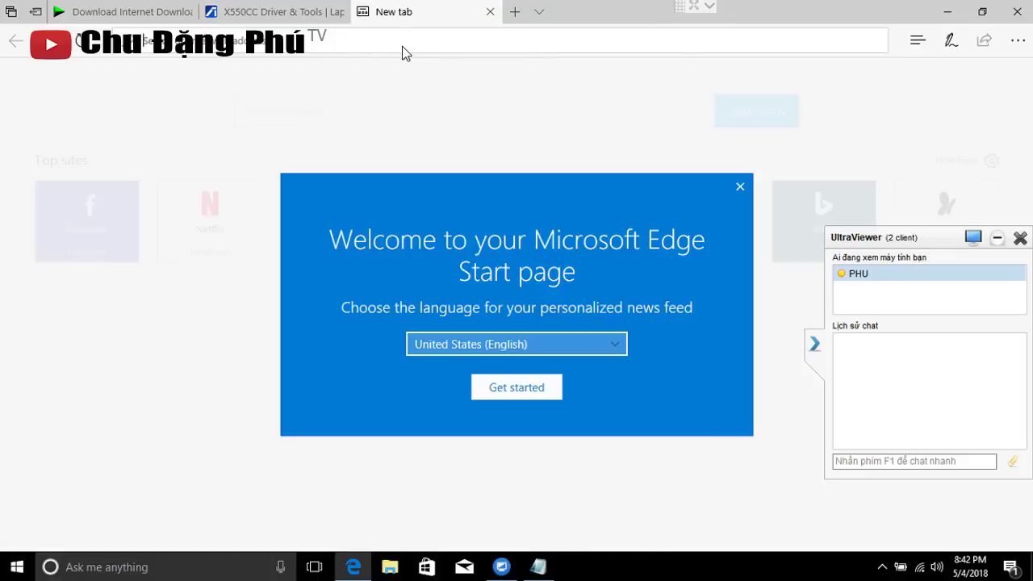
click(813, 345)
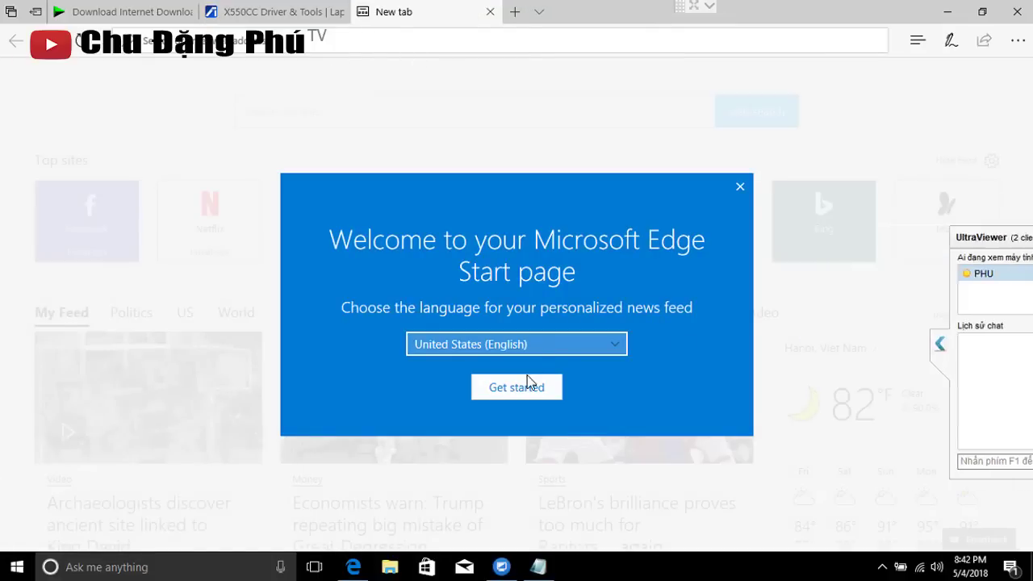
click(489, 389)
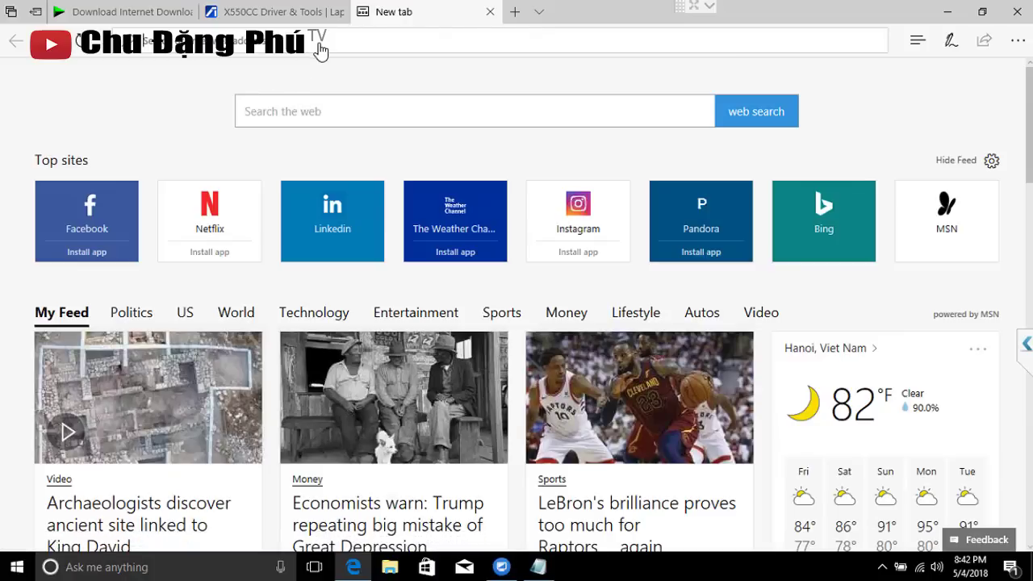
Step: Go to google.com and search for 'chrome'
text(goo)
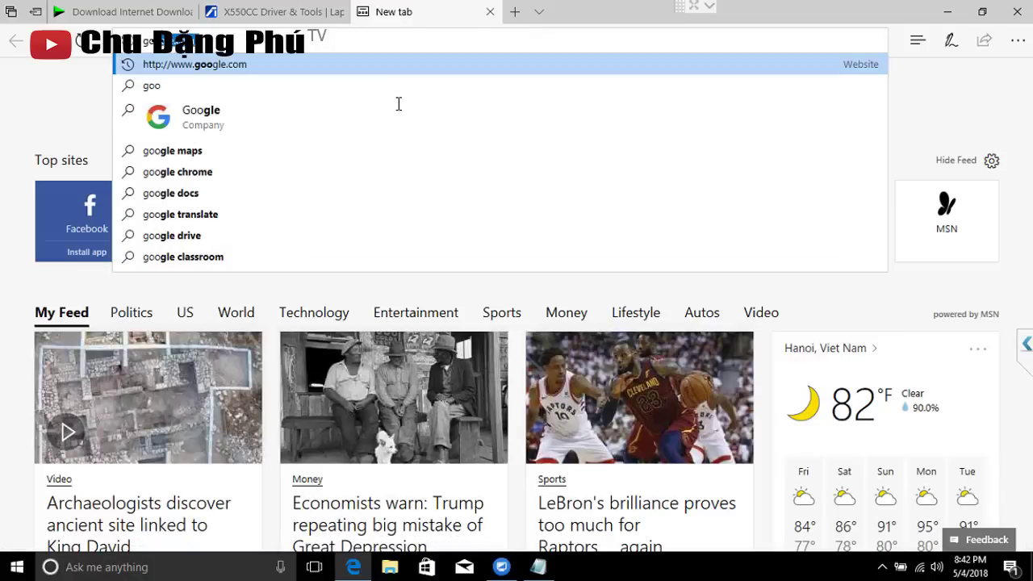
key(Return)
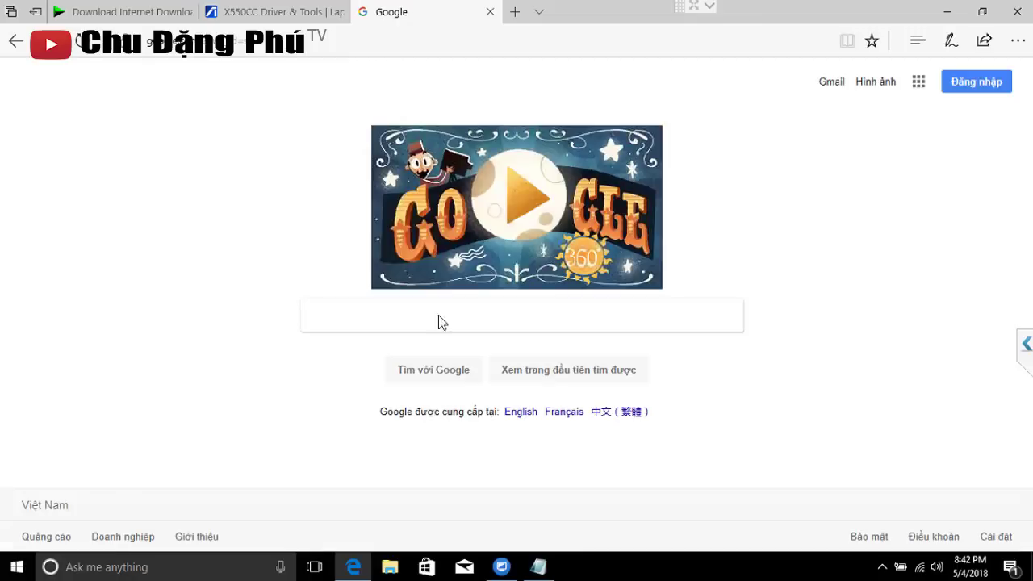
click(484, 327)
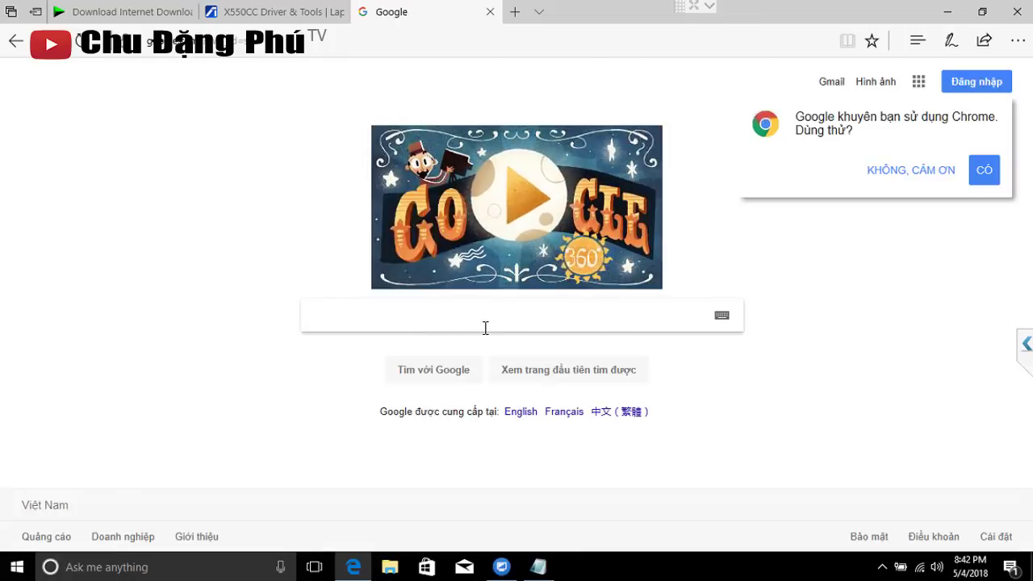
text(chrome)
key(Return)
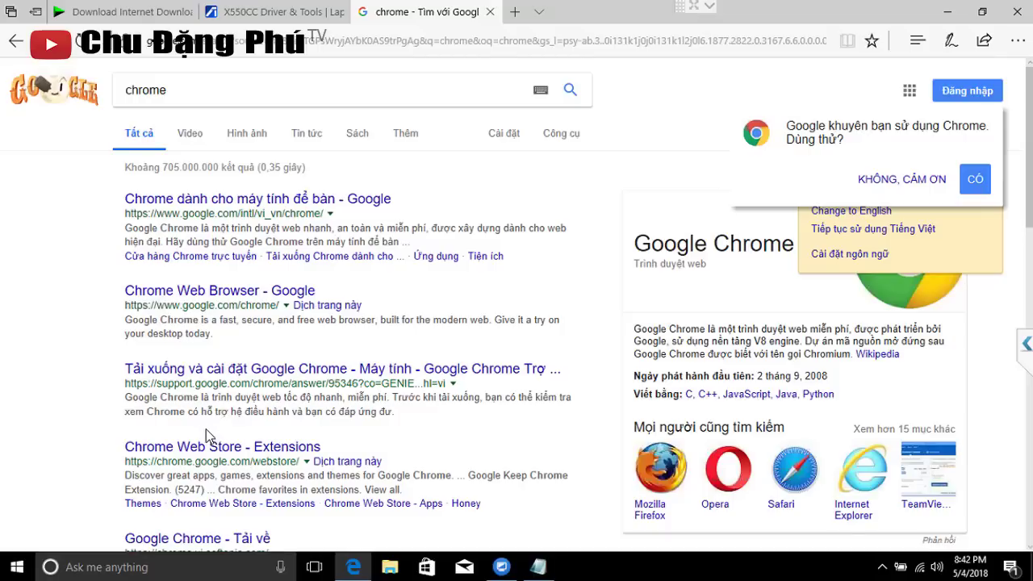
Step: Open the Chrome Web Browser result, download ChromeSetup.exe and run it
click(242, 295)
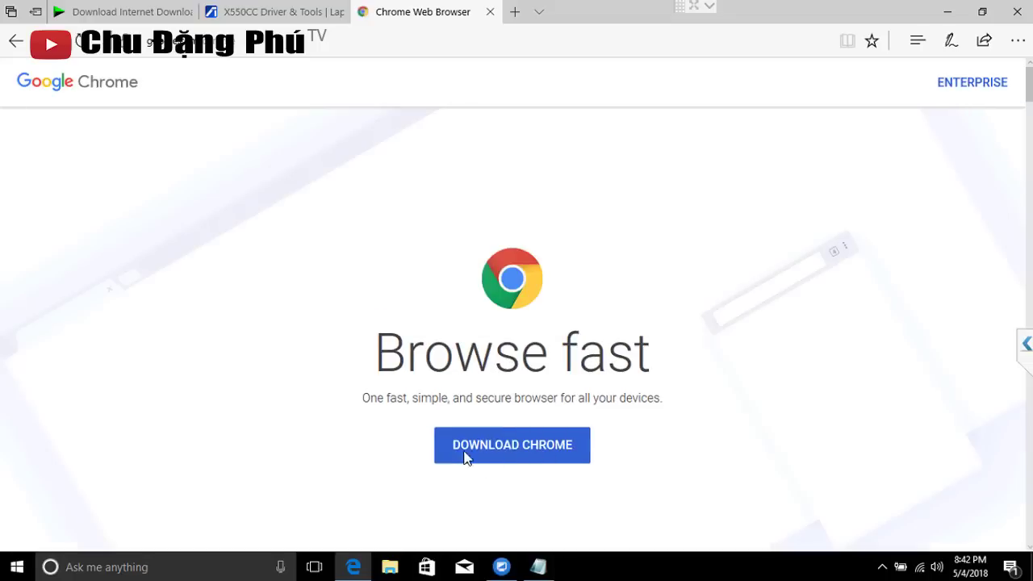
click(515, 452)
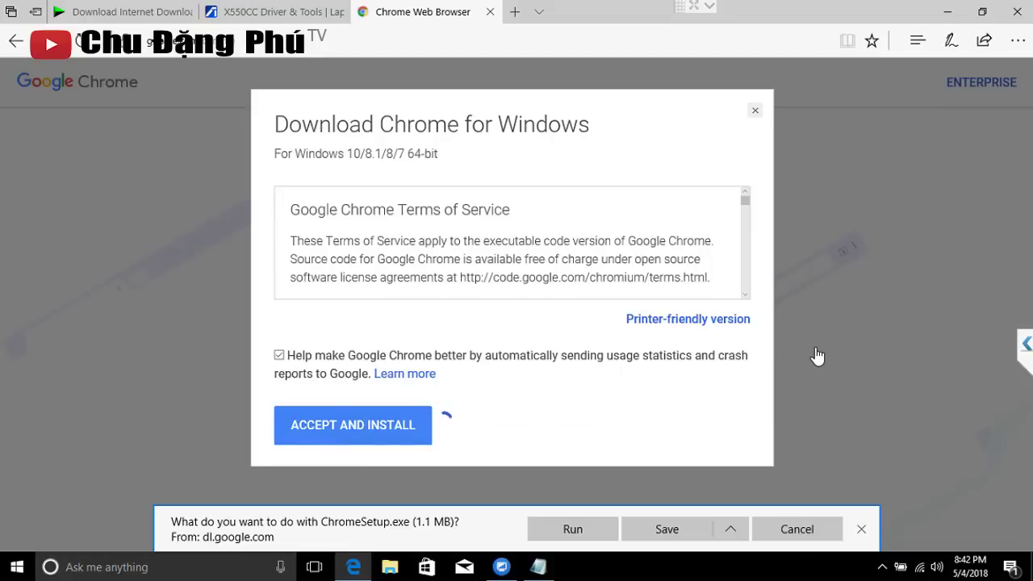
click(569, 522)
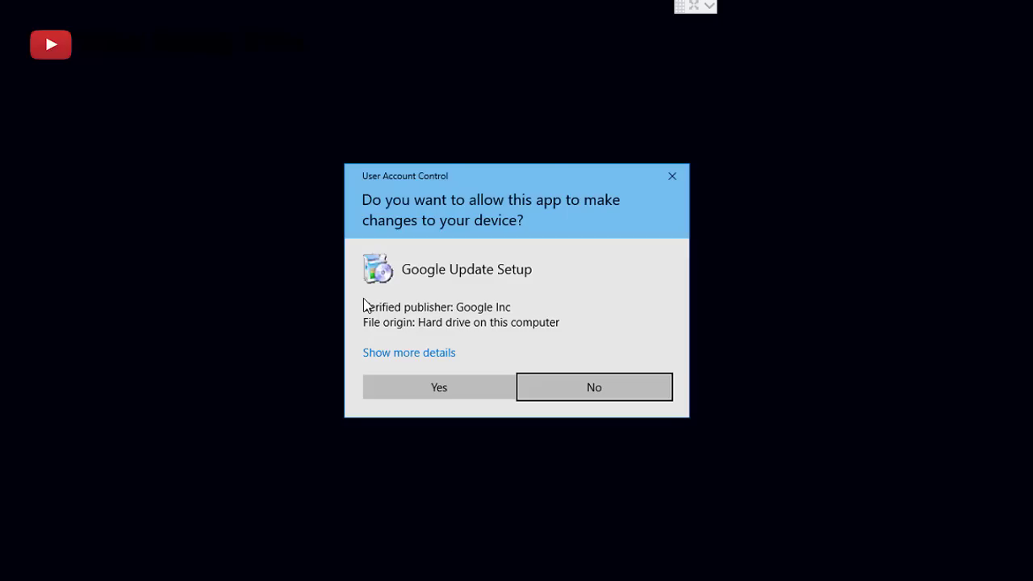
Step: Allow Google Update Setup at the UAC prompt and minimise Edge to show the desktop
click(401, 386)
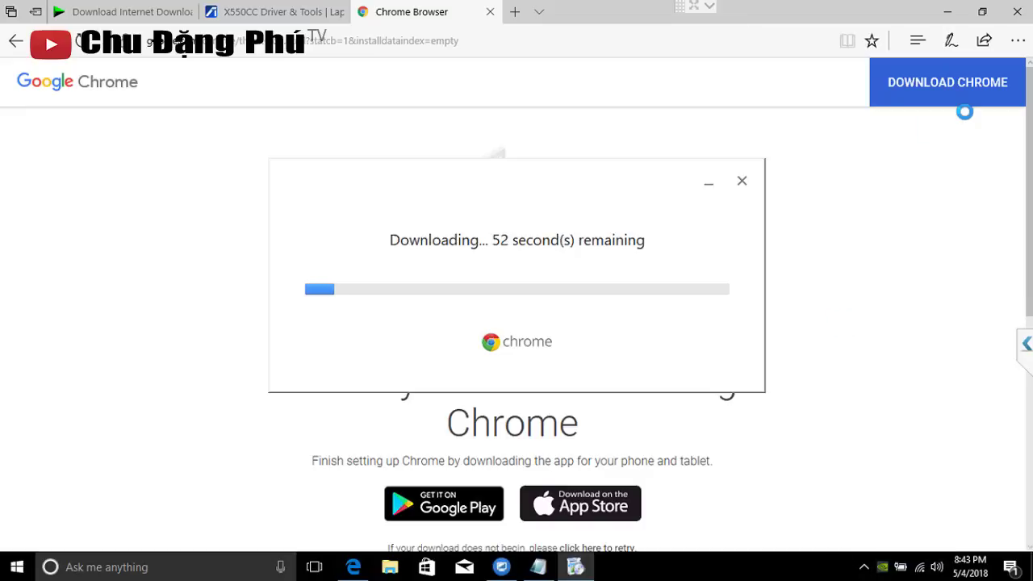
click(947, 12)
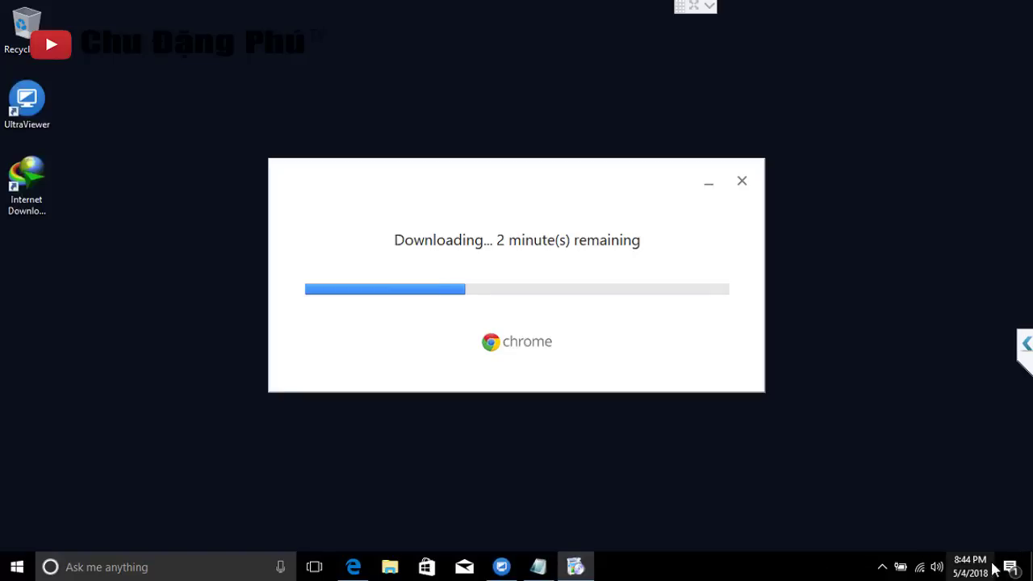
Step: Open Settings from the Start right-click menu, run Check for updates under Update & security, then close it
right_click(18, 572)
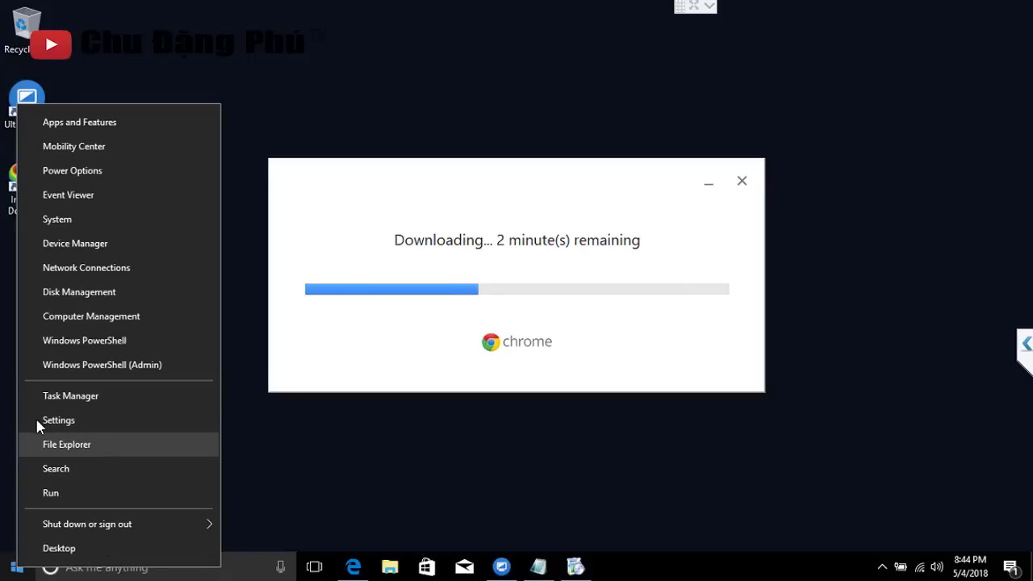
click(85, 419)
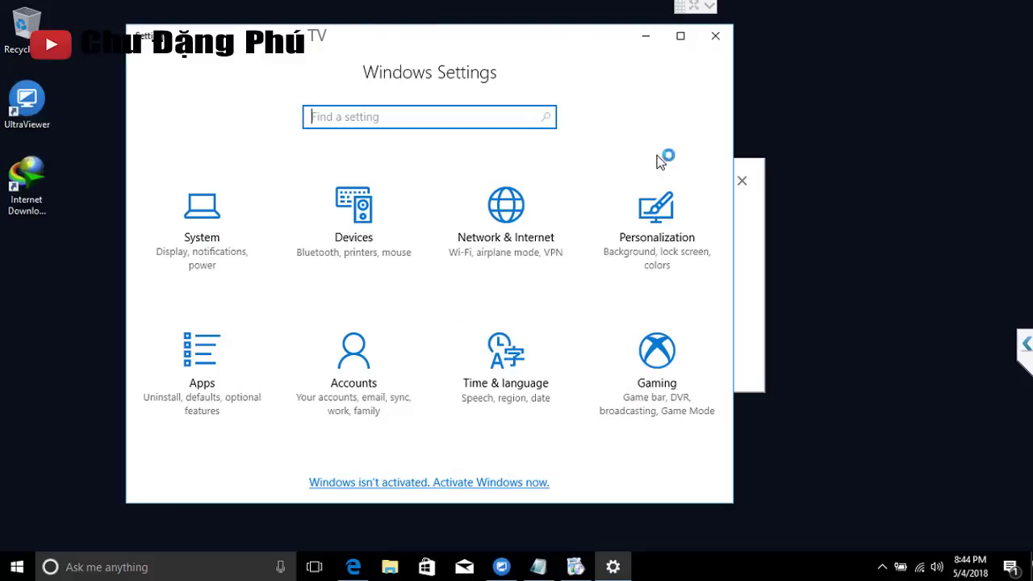
click(680, 37)
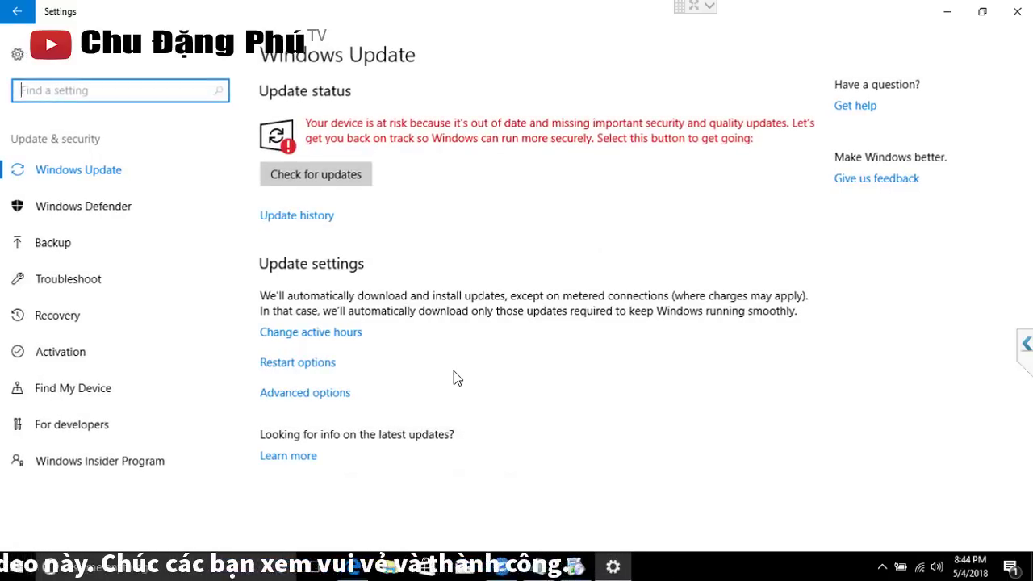
click(340, 394)
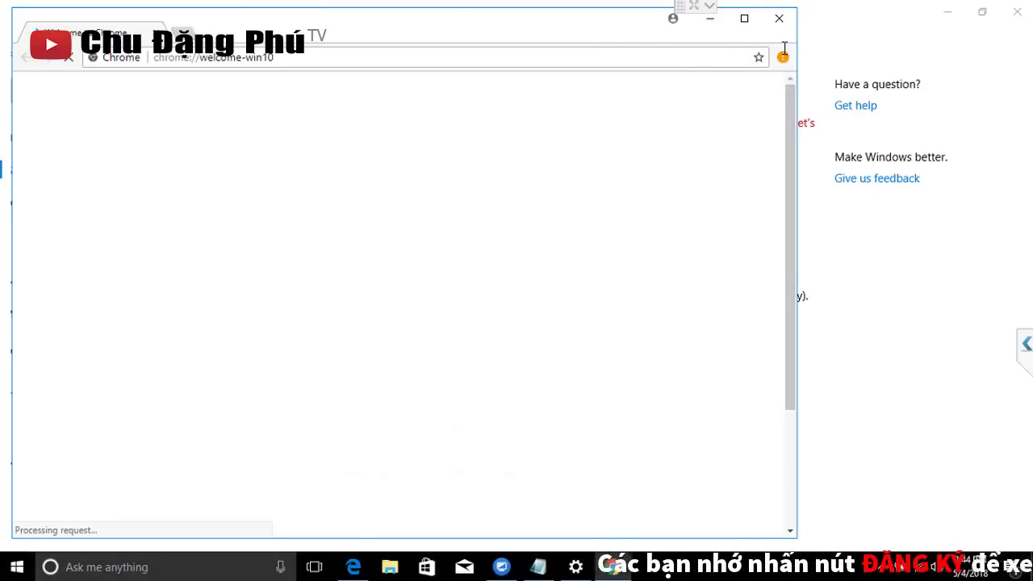
click(710, 21)
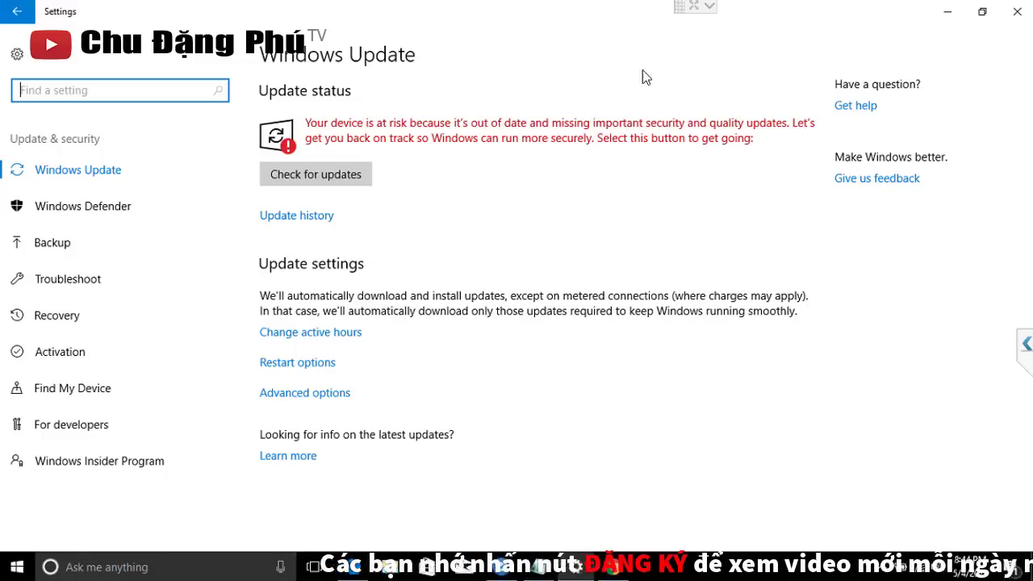
click(326, 181)
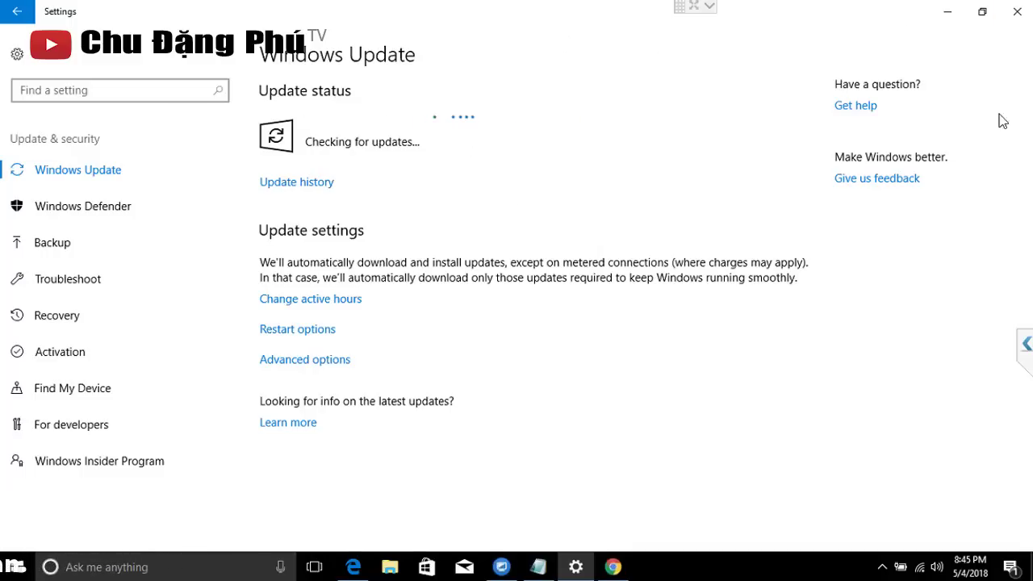
click(1016, 13)
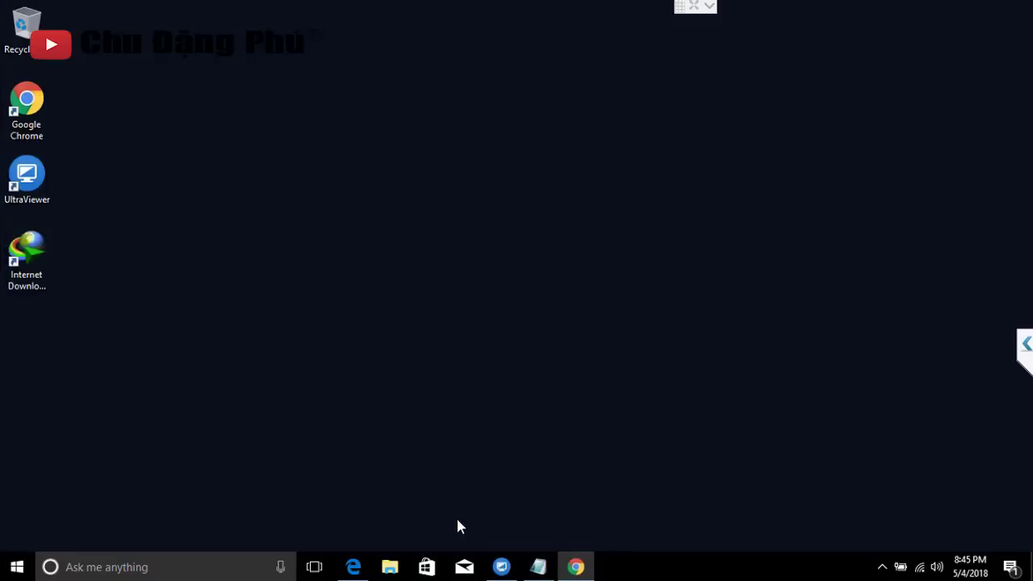
Step: Open Device Manager, expand Display adapters (GeForce GT 720M) and Monitors (Generic PnP Monitor), then minimise it
right_click(16, 566)
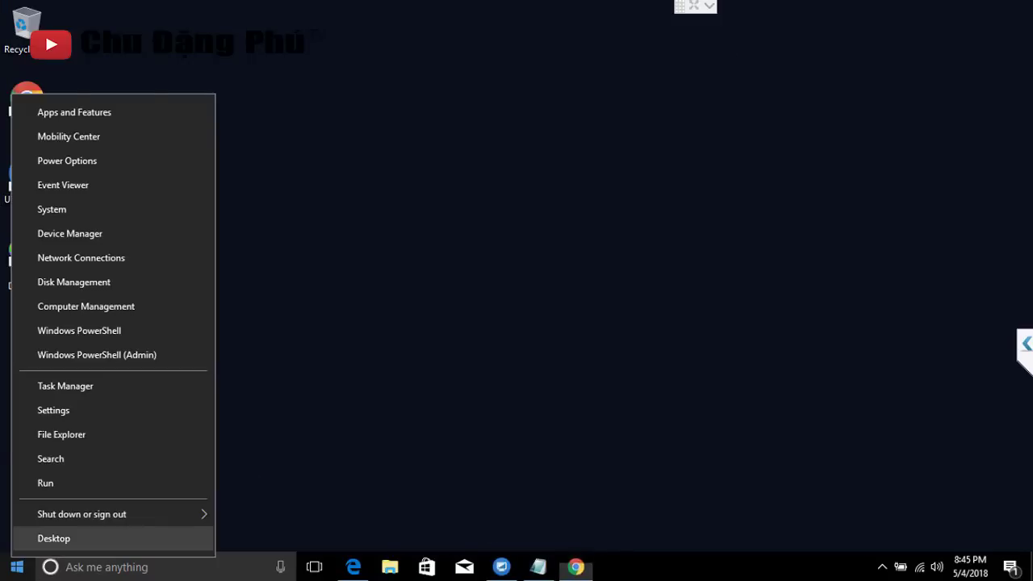
click(97, 235)
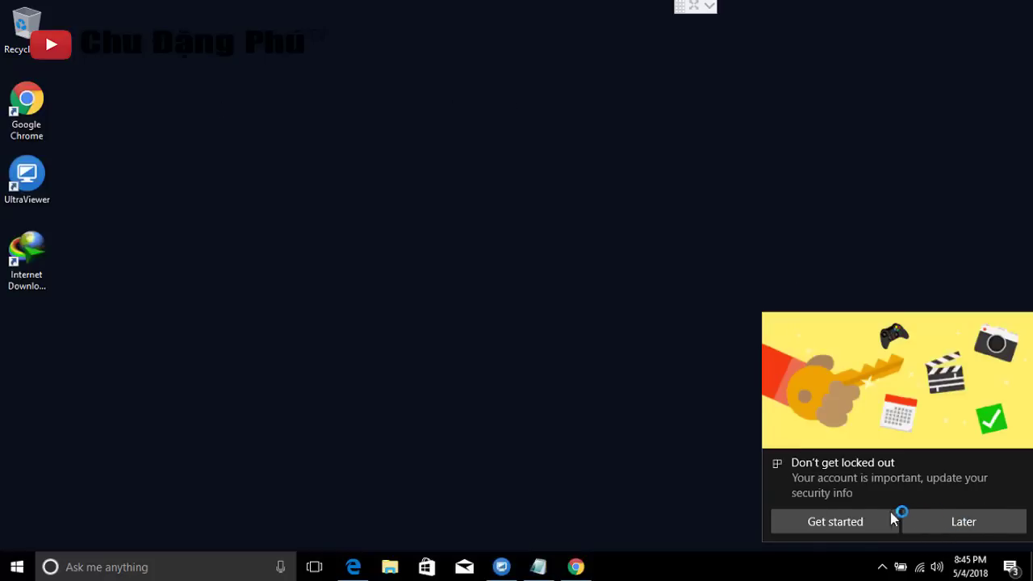
click(959, 523)
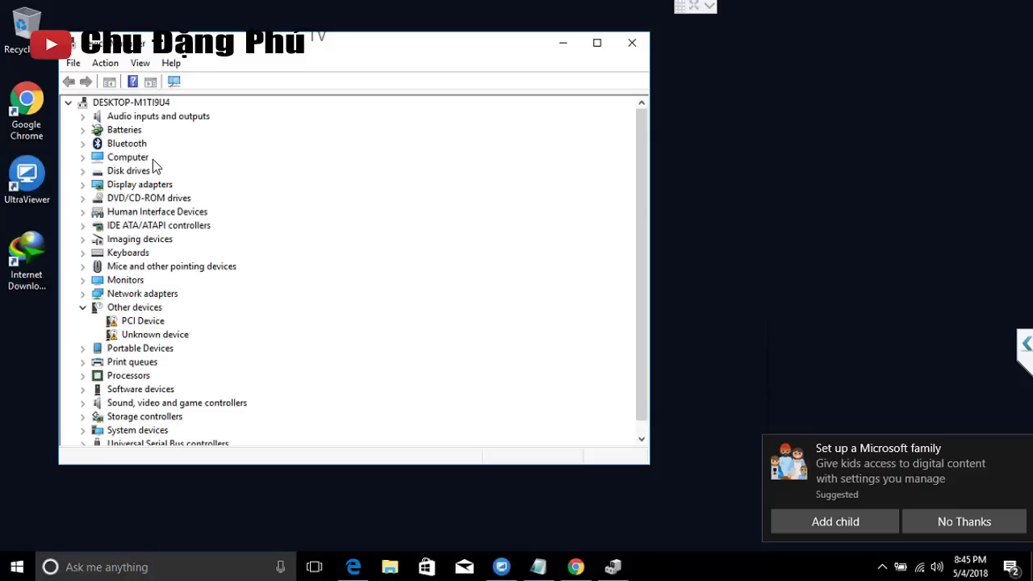
double_click(136, 187)
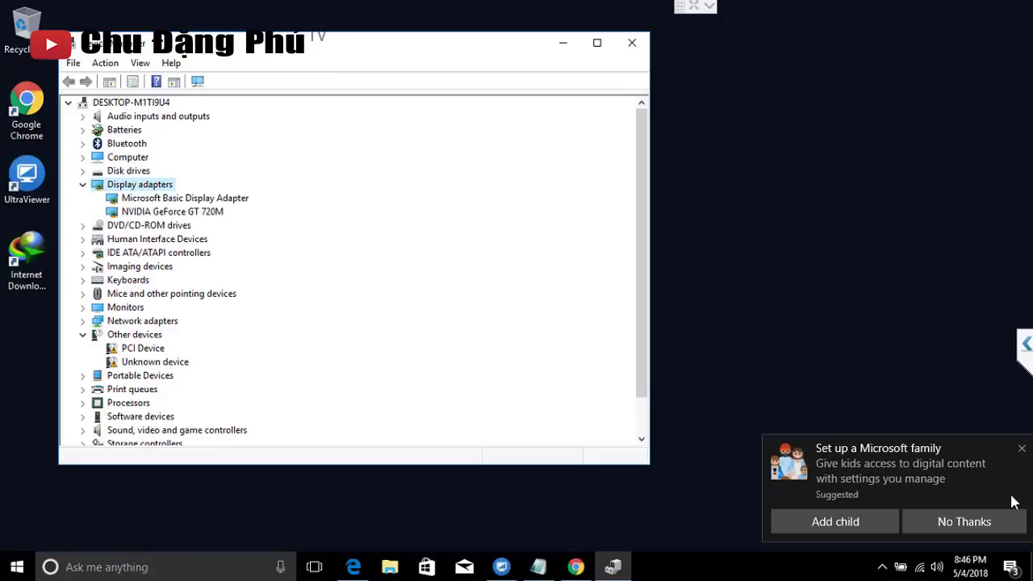
click(955, 534)
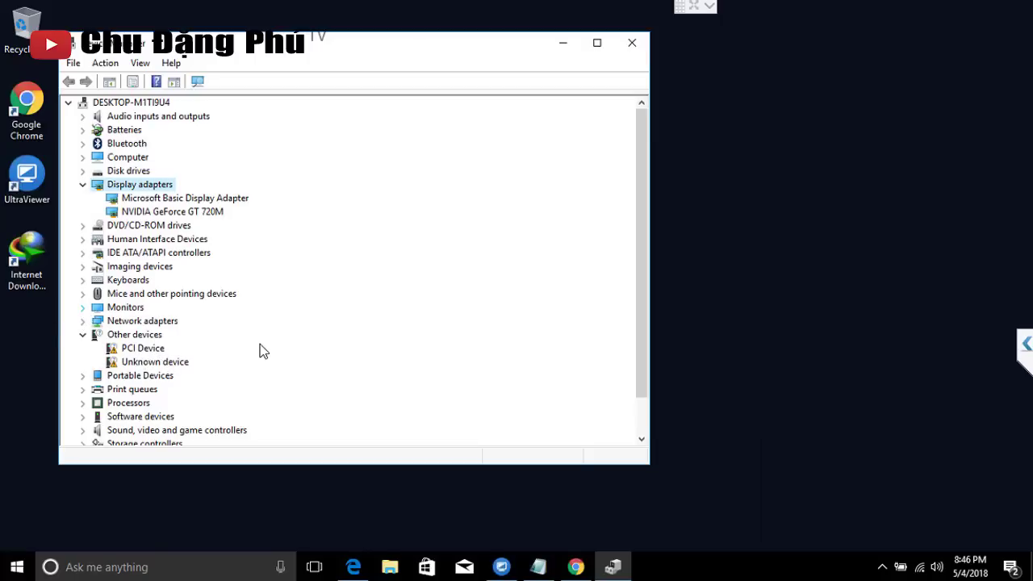
click(84, 308)
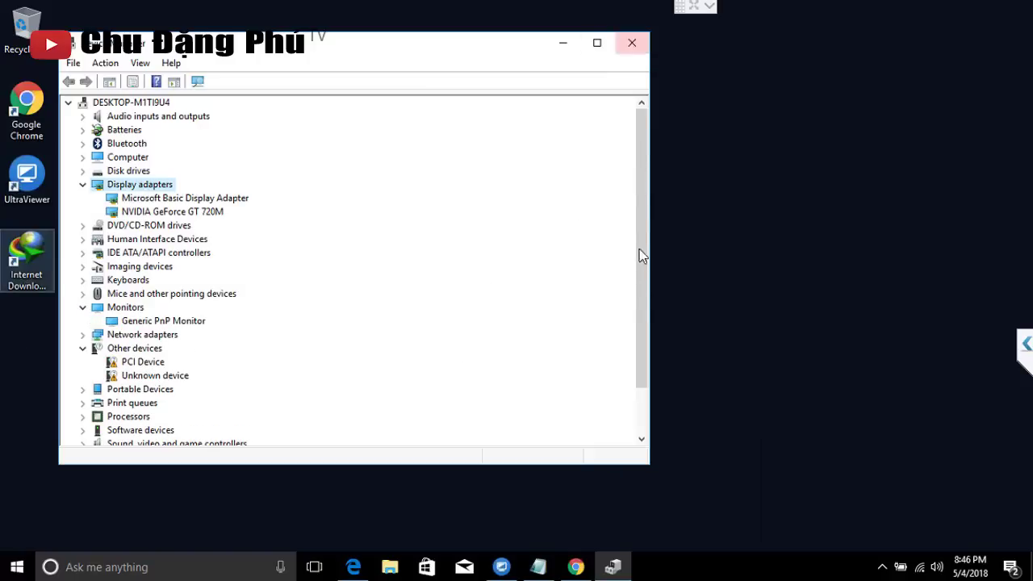
scroll(646, 399, down, 2)
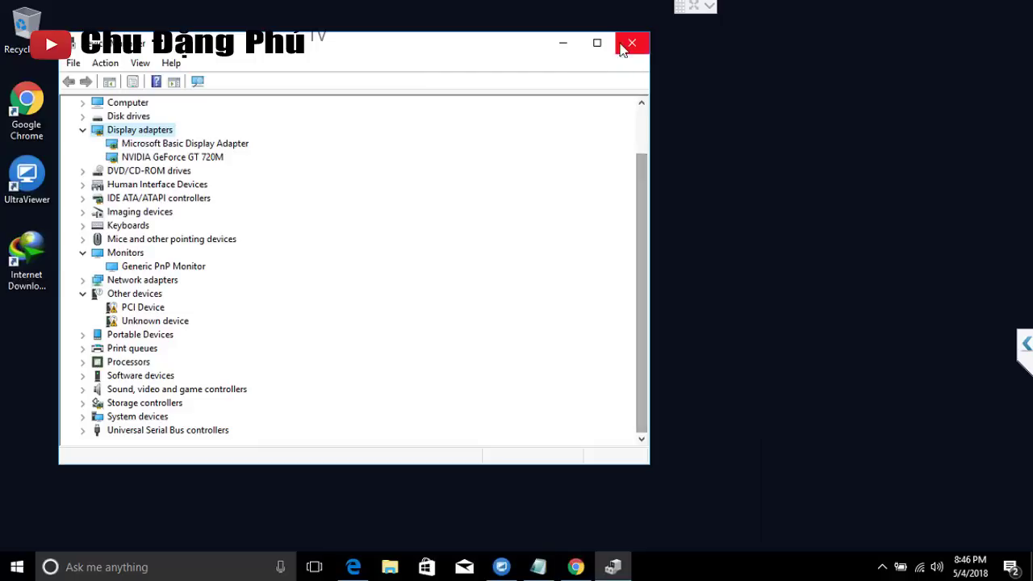
click(563, 44)
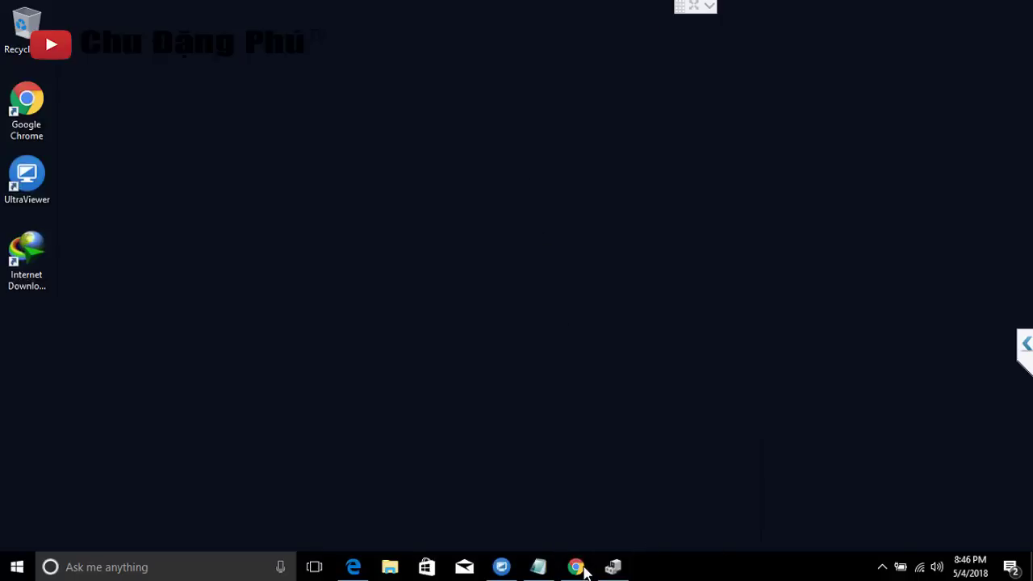
Step: Restore Edge from the taskbar to the 'Thank you for downloading Chrome' page
click(353, 567)
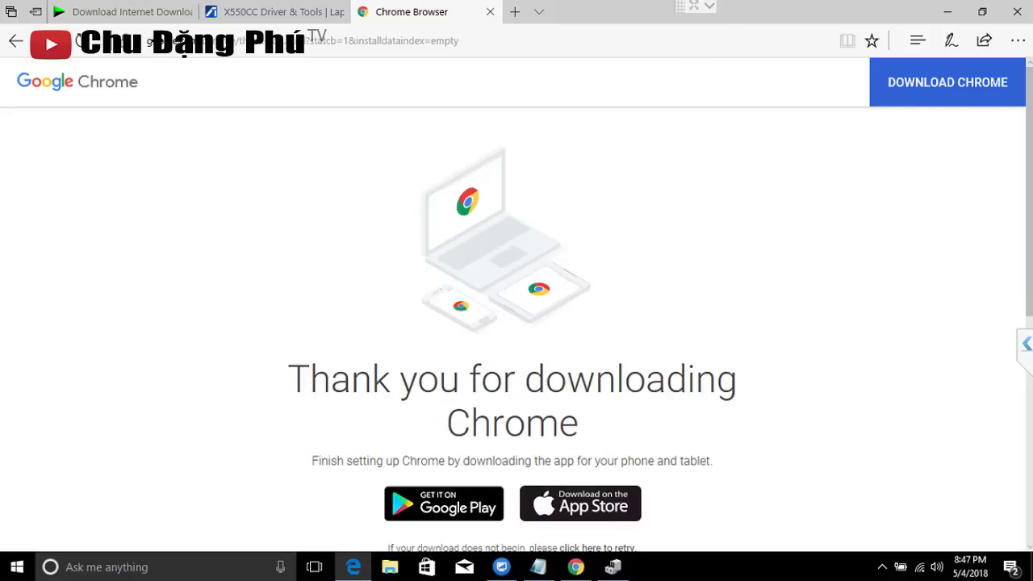
mouse_move(880, 8)
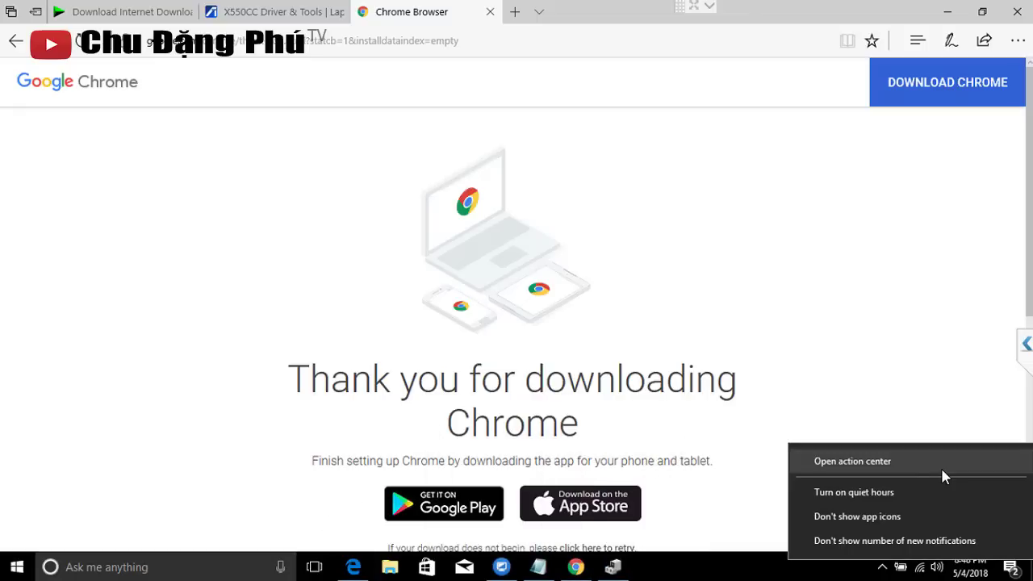
click(931, 343)
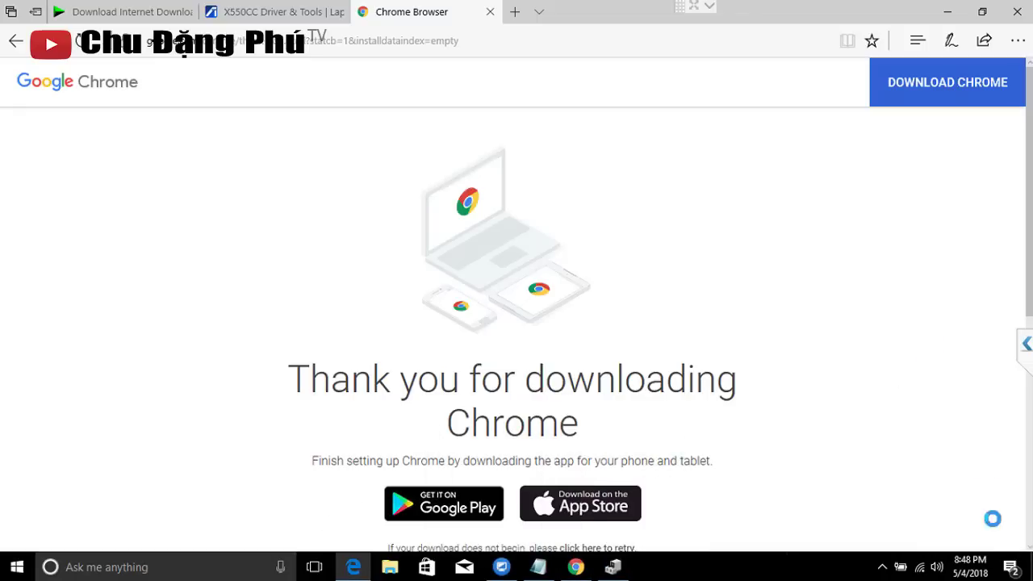
Step: Open Settings via Win+X, check the five updates downloading in Update & security, then go back home
right_click(1012, 567)
click(861, 335)
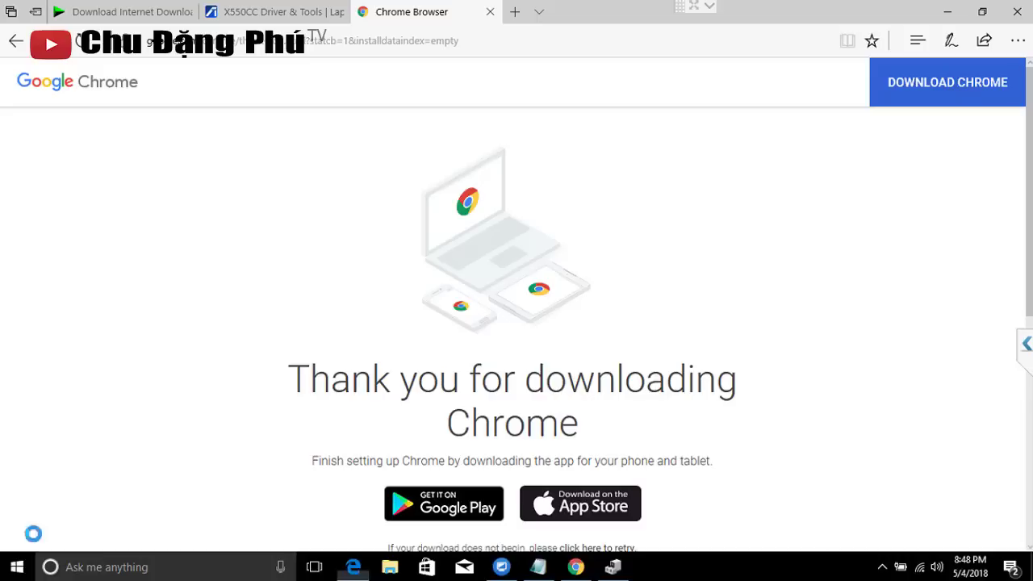
key(super+x)
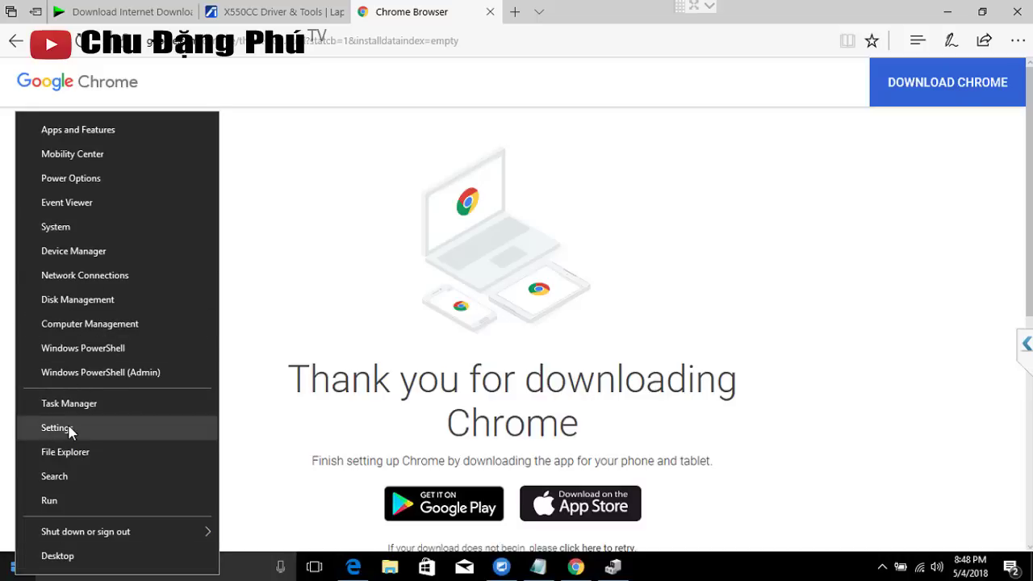
click(69, 429)
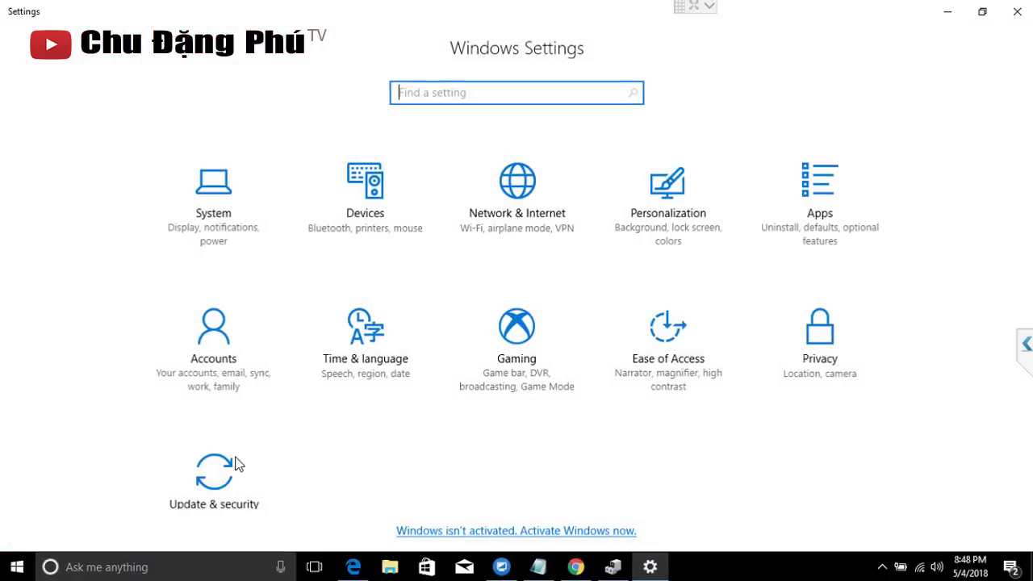
click(245, 439)
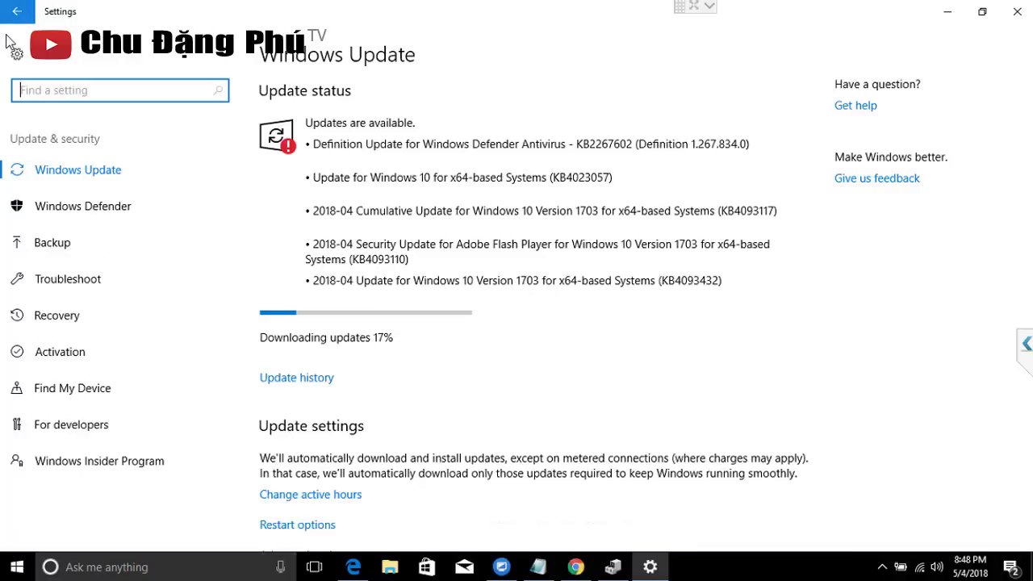
click(16, 11)
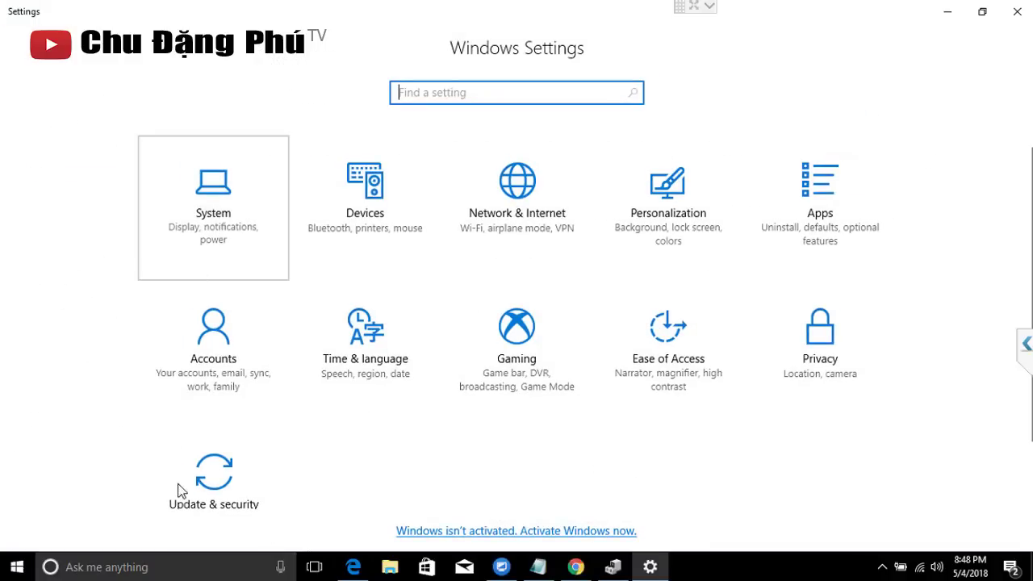
Step: Open System settings and scroll the About page showing Windows 10 Pro, version 1703, build 15063
key(Return)
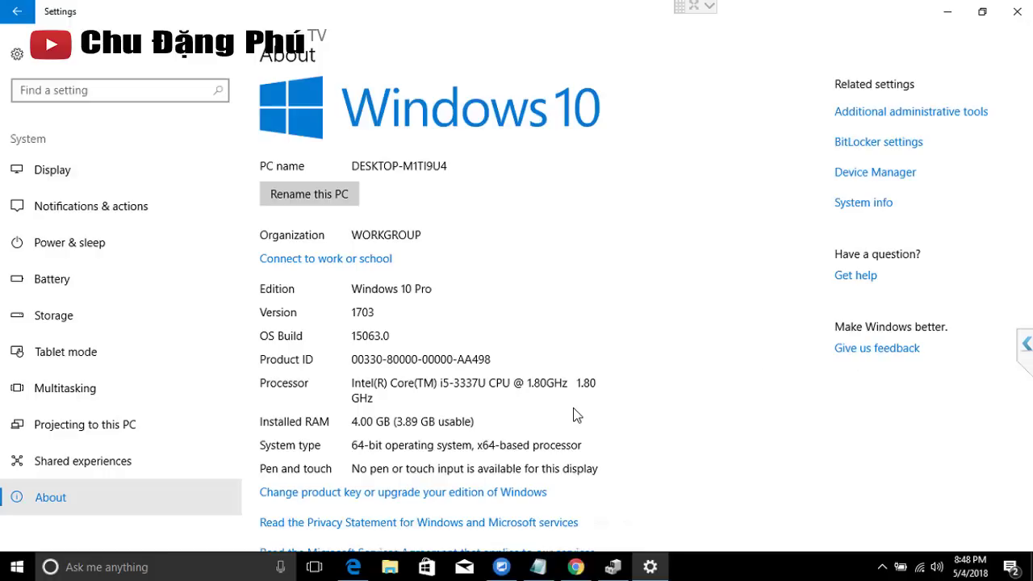
scroll(574, 408, down, 1)
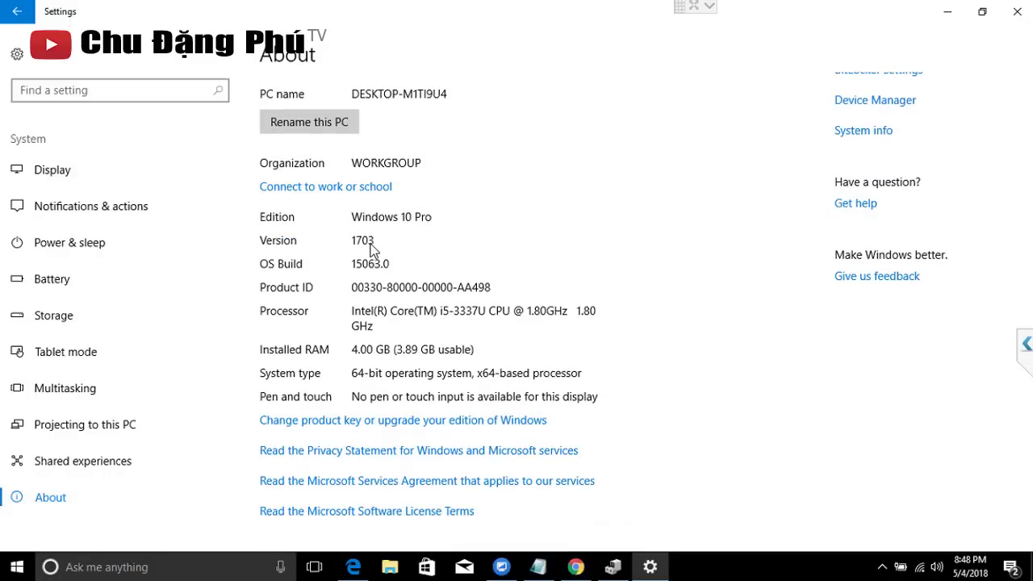
scroll(369, 315, up, 1)
scroll(375, 315, up, 1)
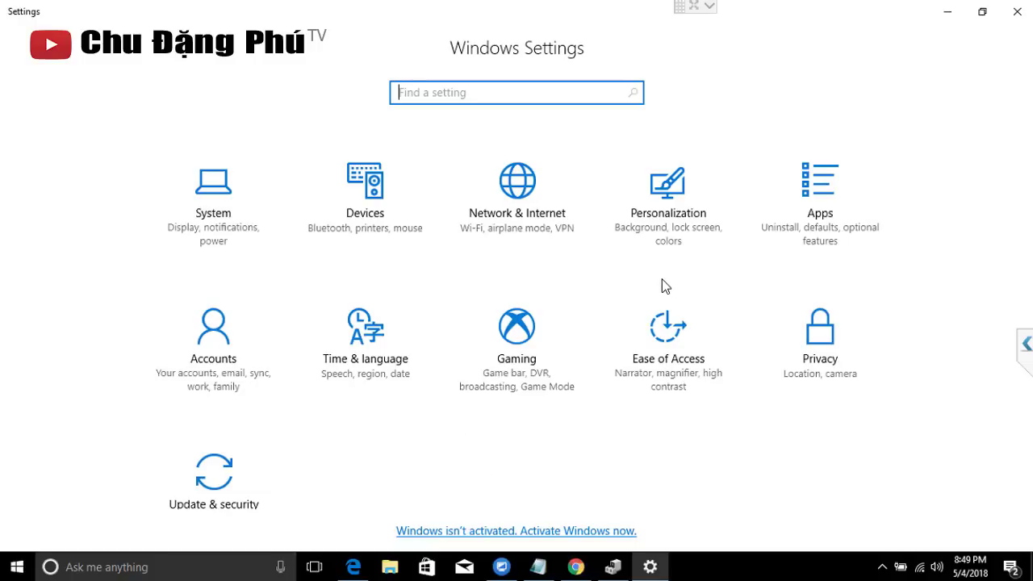
Step: Open the Windows Update page where the five updates are downloading at 30%
click(229, 470)
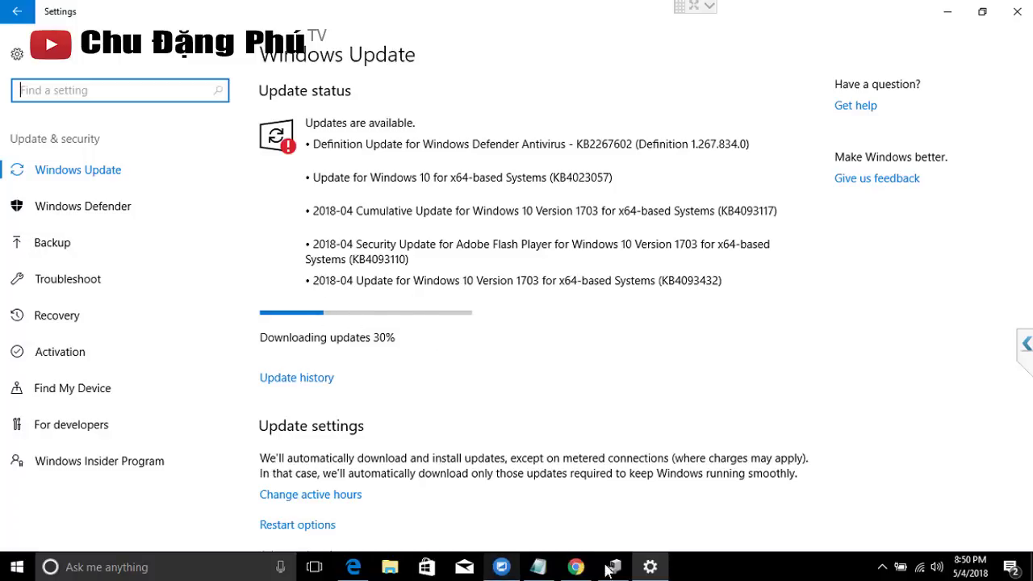
Step: In Notepad, add the line 'don't turn off your computer' below the asus x550c note
click(538, 567)
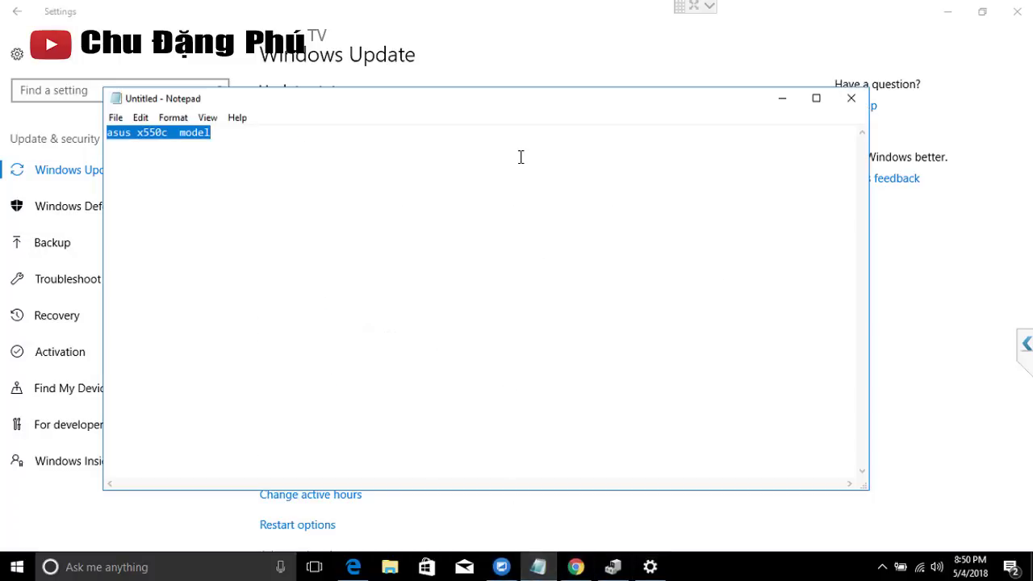
click(520, 156)
key(Return)
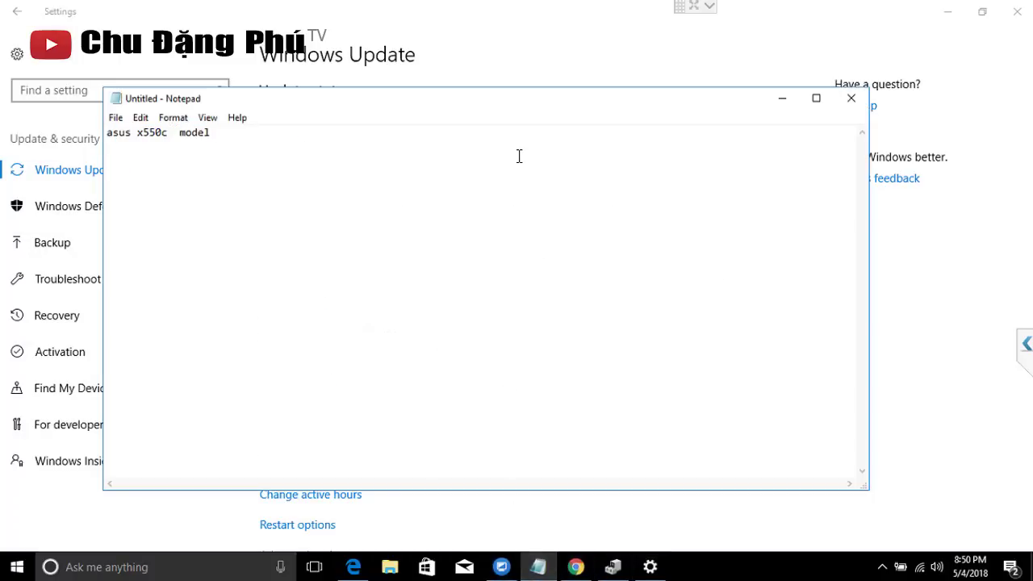
text(don't turn off your)
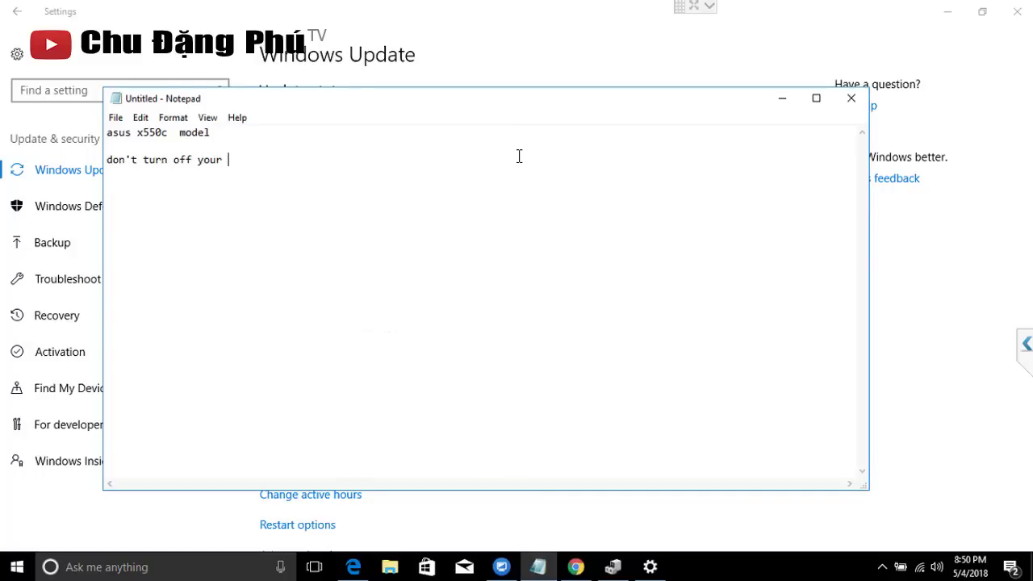
text( computer)
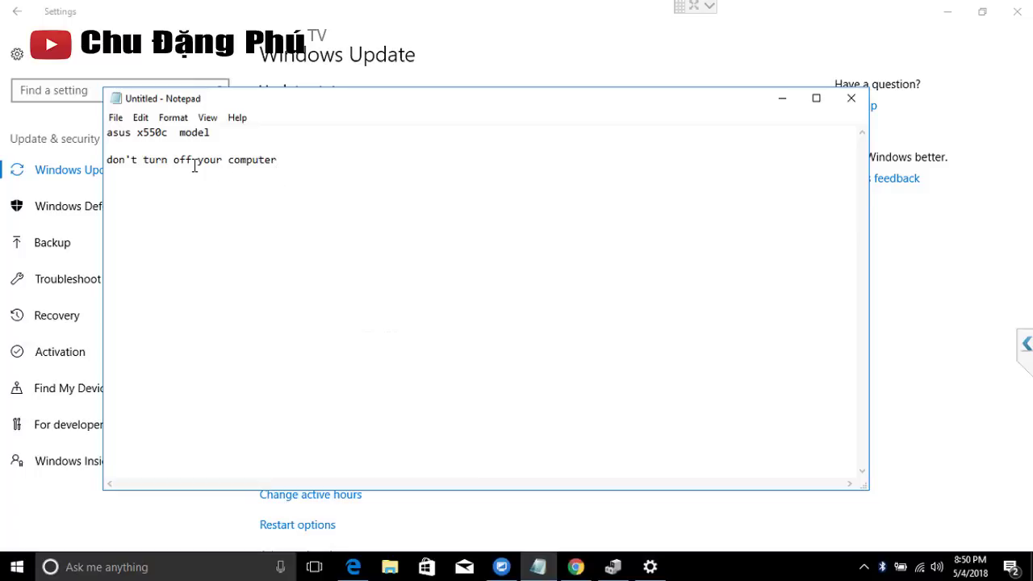
drag(469, 109, 511, 146)
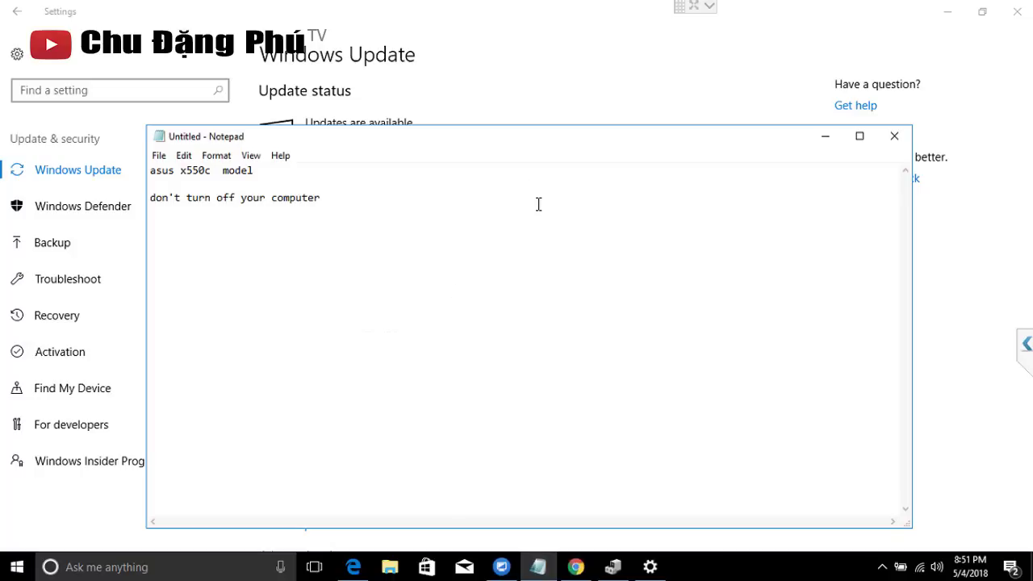
mouse_move(694, 6)
Step: Minimize Notepad and Settings and switch to Edge's X550CC Driver & Tools tab
click(826, 137)
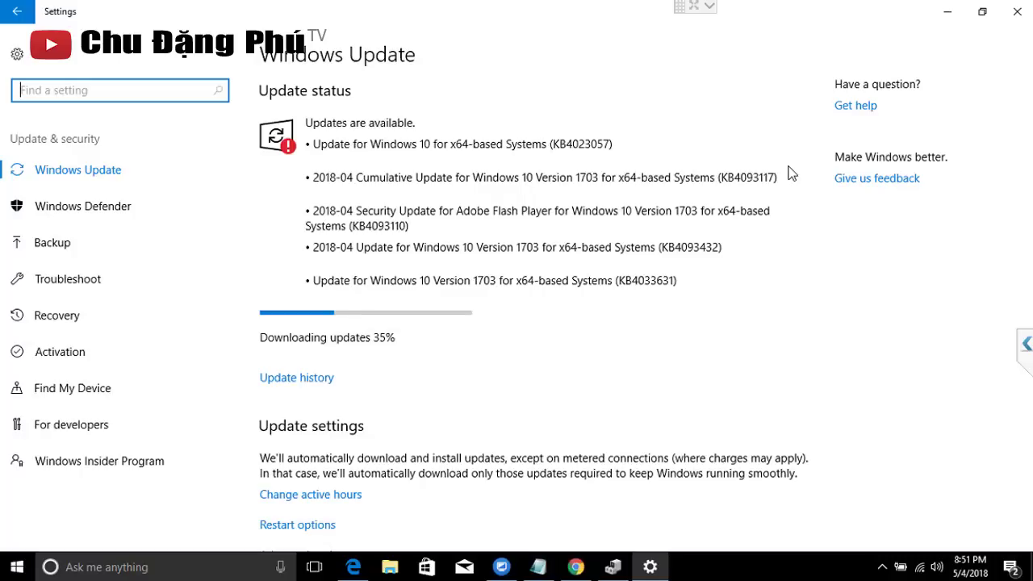
mouse_move(880, 4)
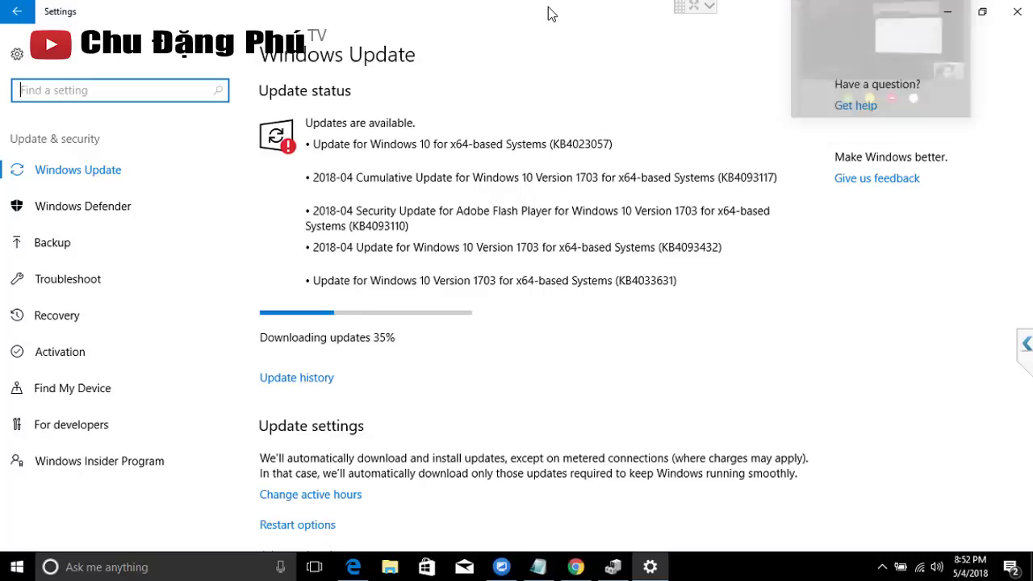
click(948, 11)
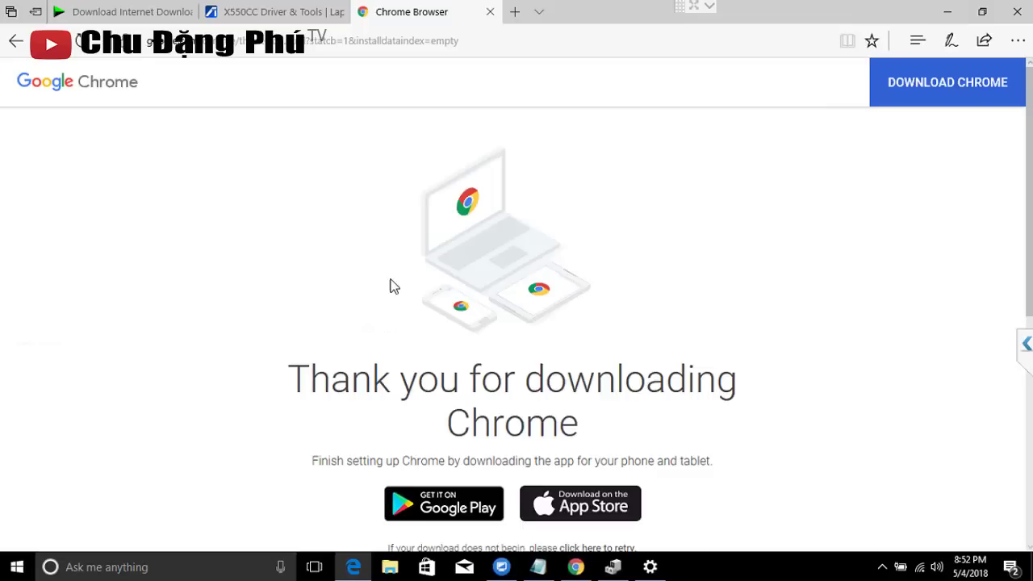
click(246, 17)
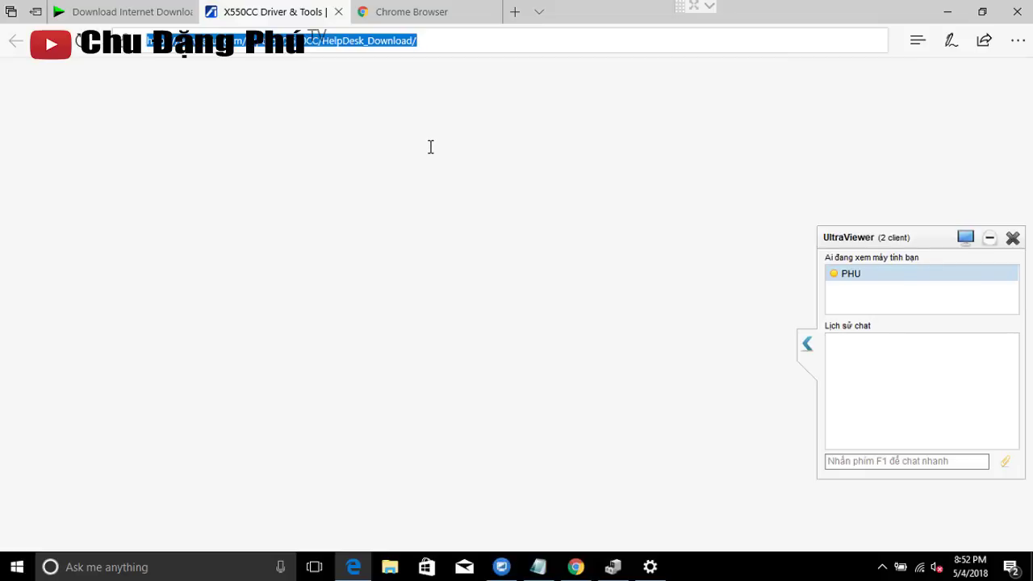
Step: Reload the X550CC driver page, copy its address, and bring up Chrome's Welcome page
key(Return)
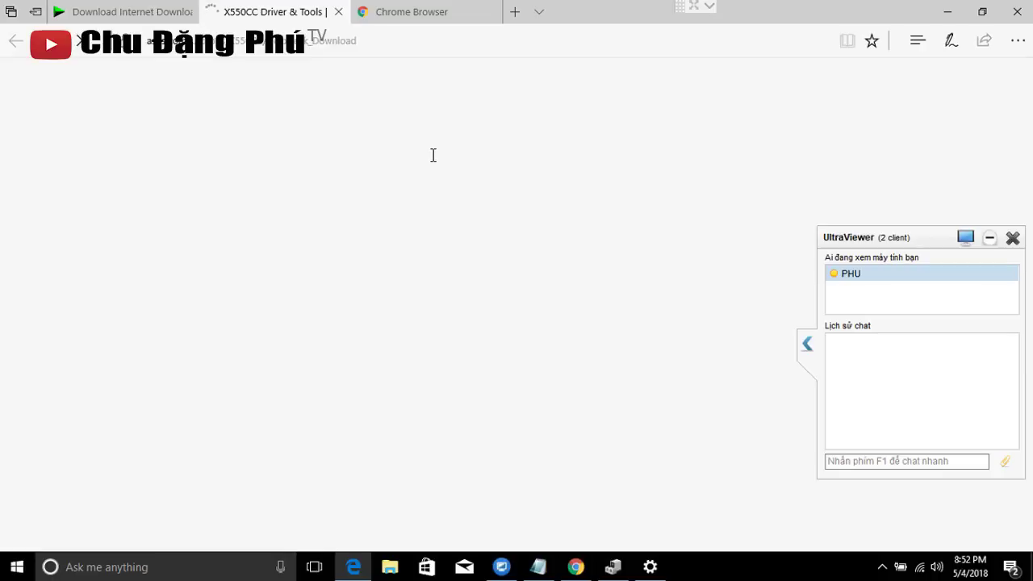
key(shift+F10)
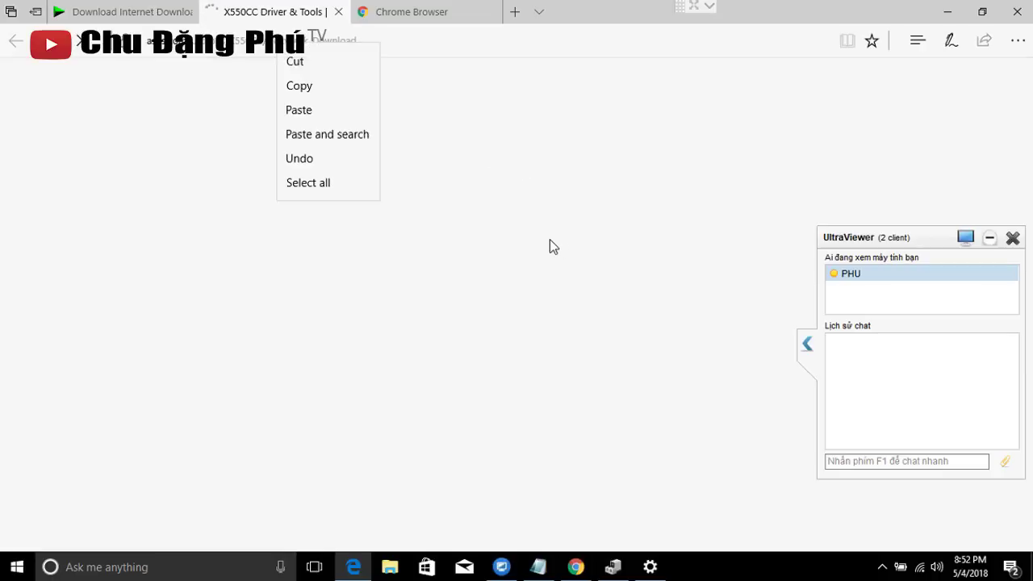
click(307, 85)
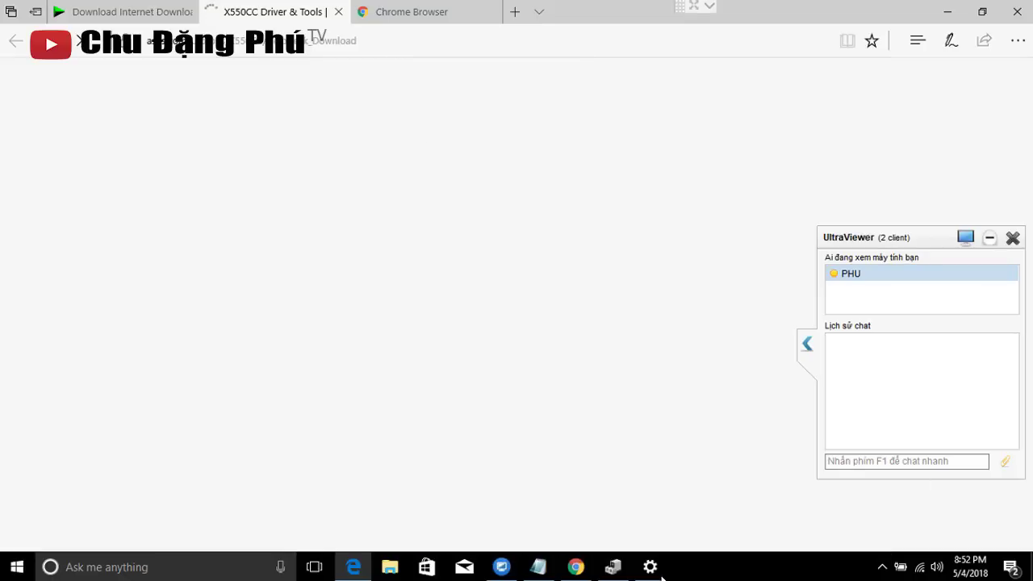
click(575, 567)
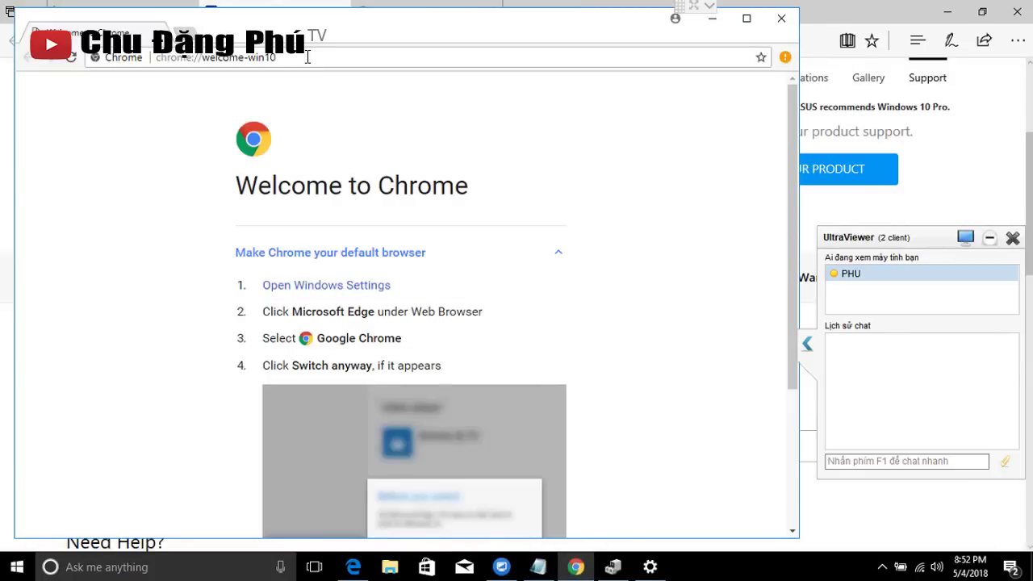
Step: Paste into Chrome's address bar, then copy the ASUS X550CC page address from Edge
click(294, 65)
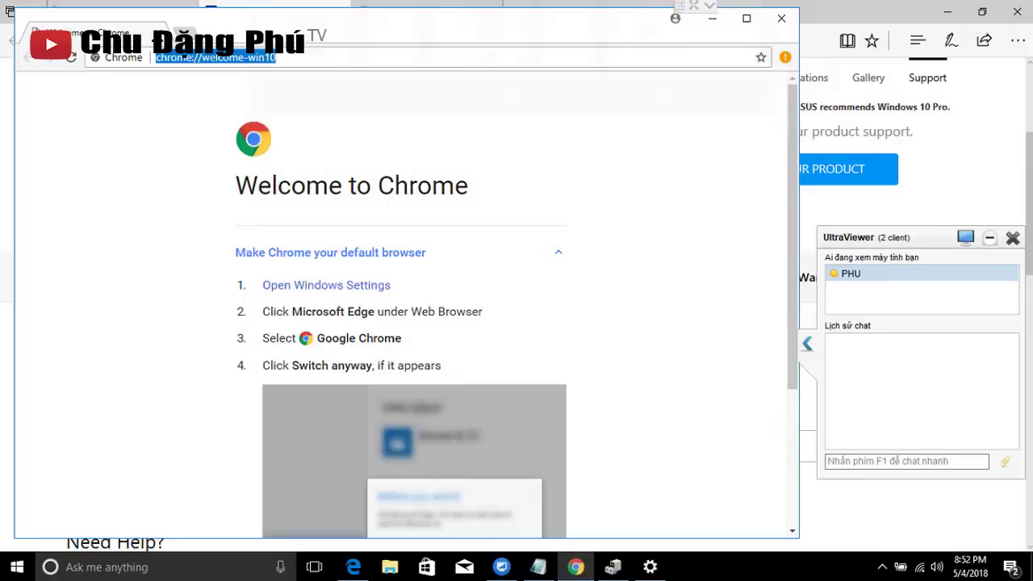
key(ctrl+v)
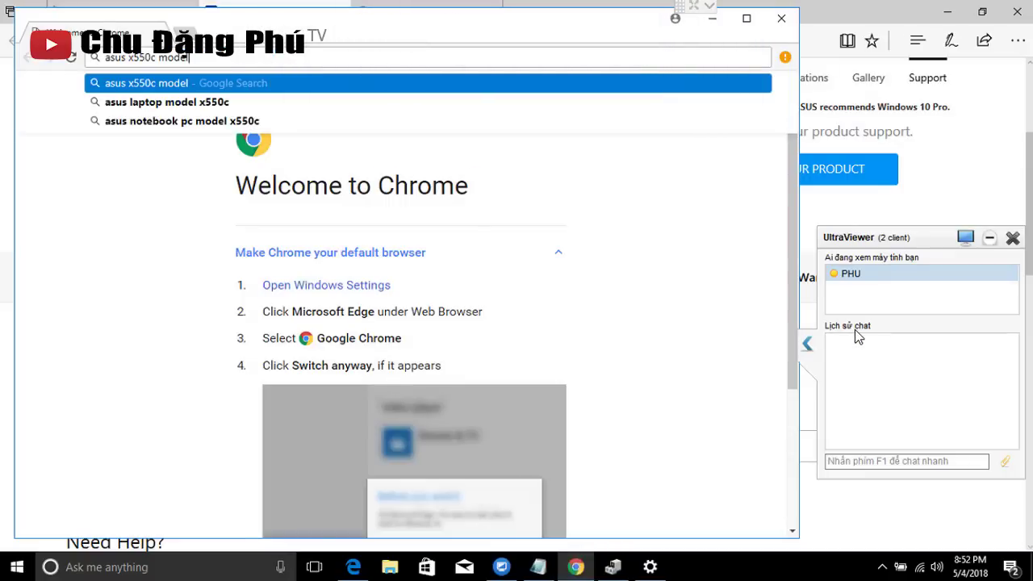
click(352, 567)
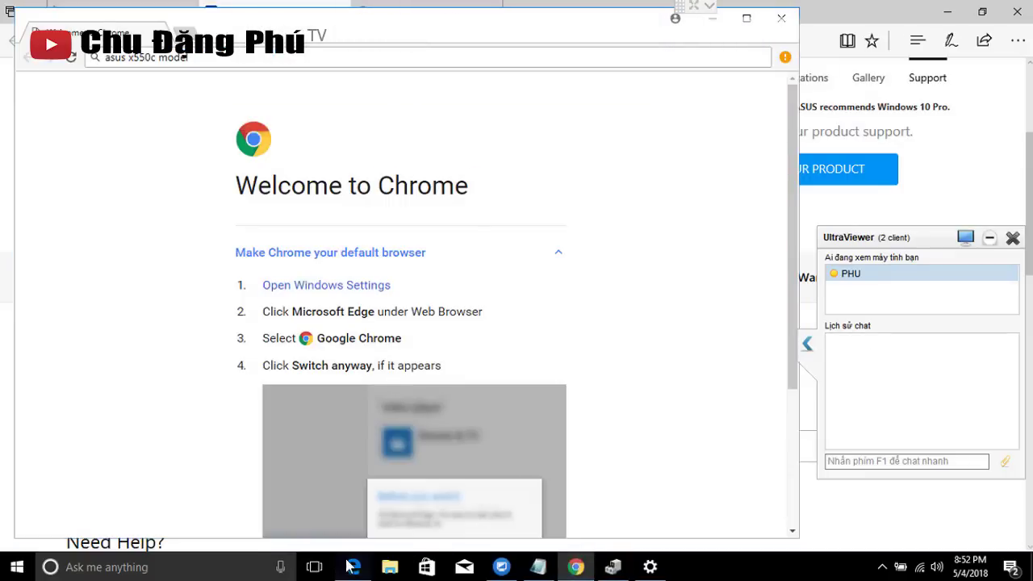
click(364, 42)
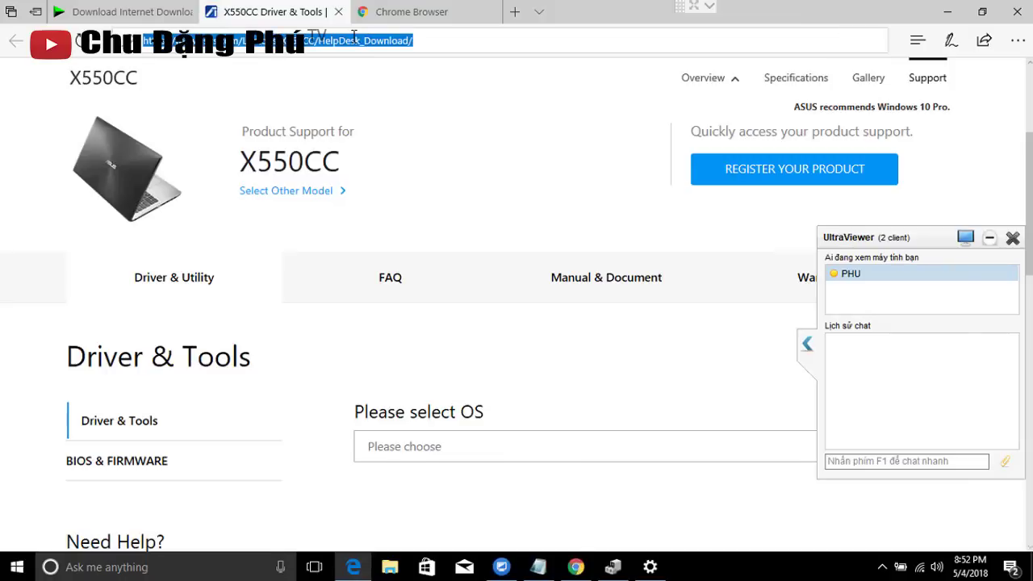
right_click(400, 85)
click(352, 80)
Step: Paste the ASUS address into Chrome, load the HelpDesk_Download page, and minimize Chrome
click(575, 567)
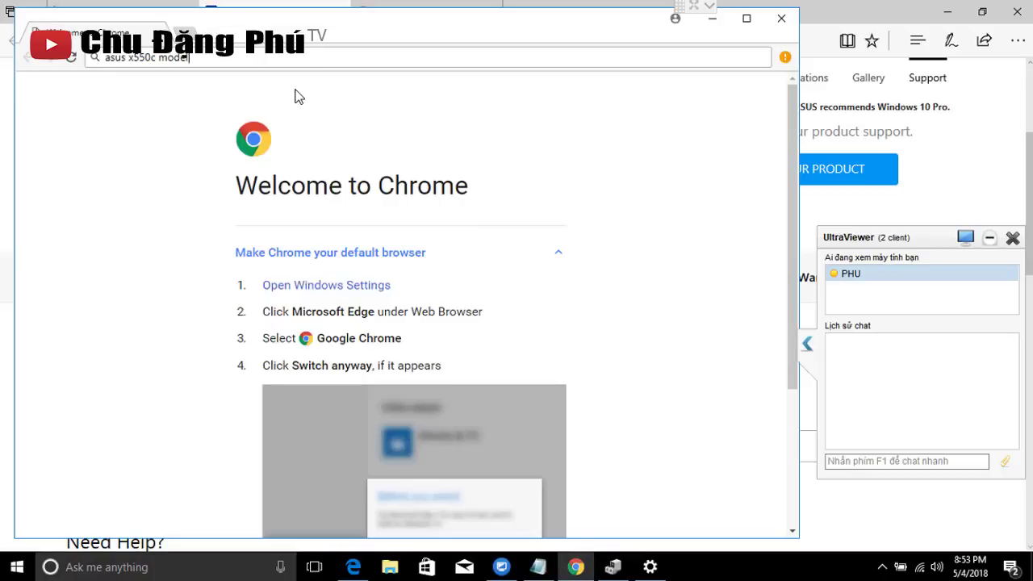
click(317, 54)
key(ctrl+v)
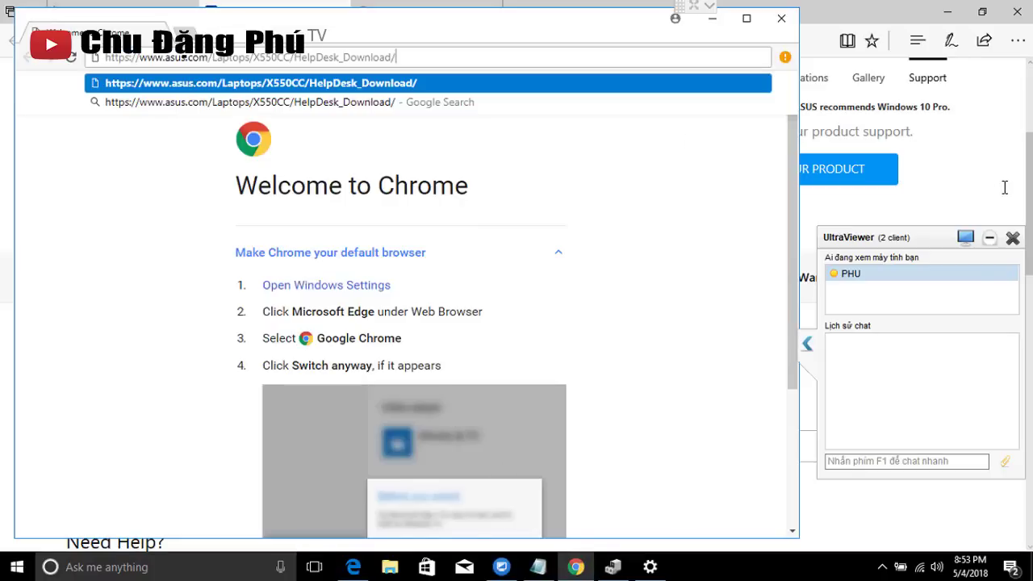
key(Escape)
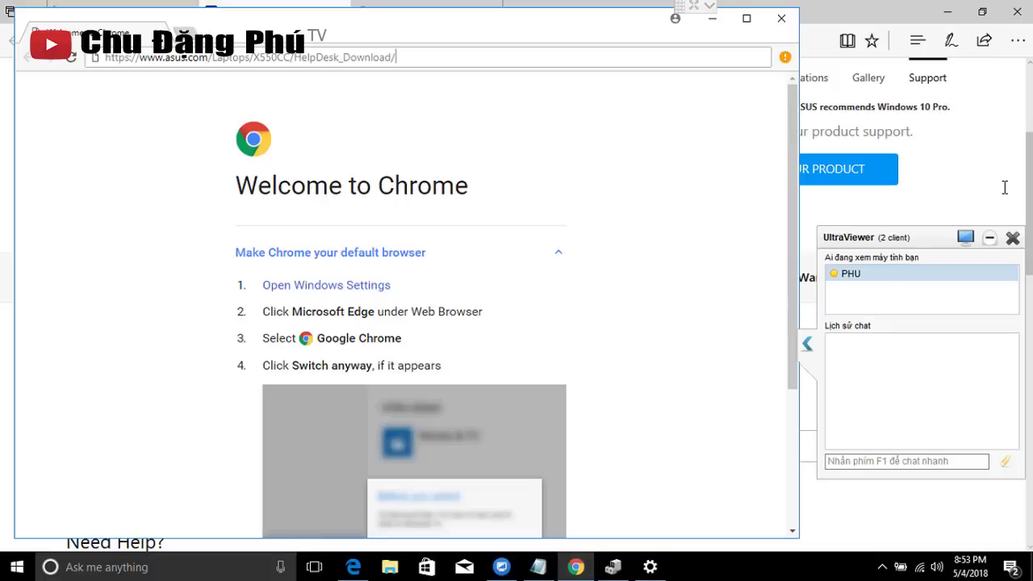
key(Return)
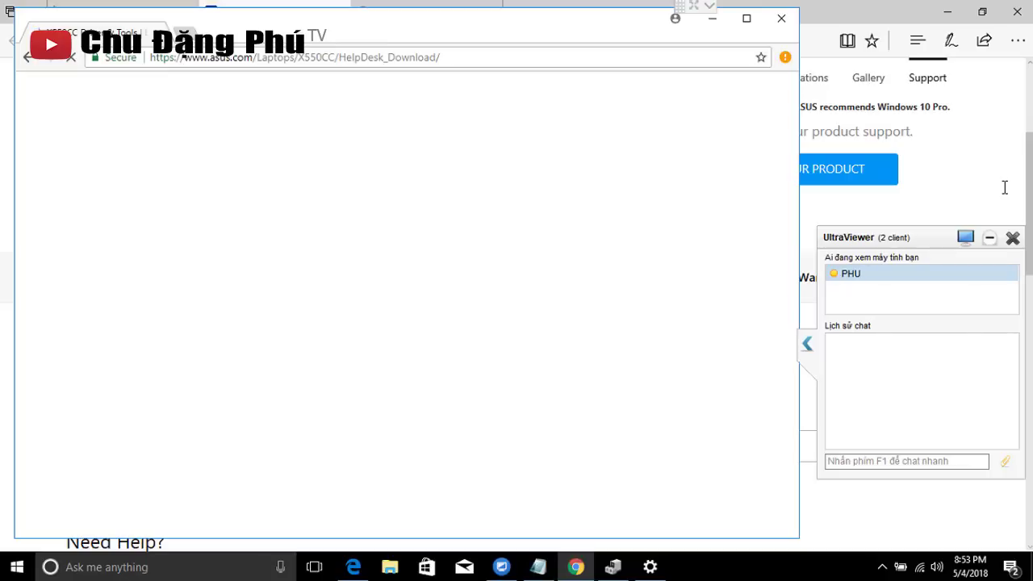
click(712, 30)
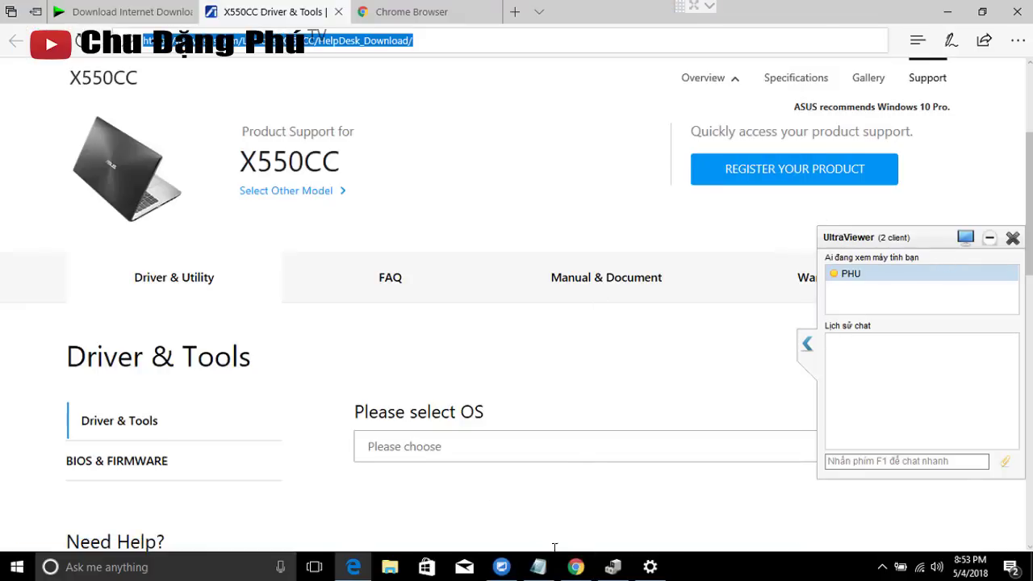
click(577, 568)
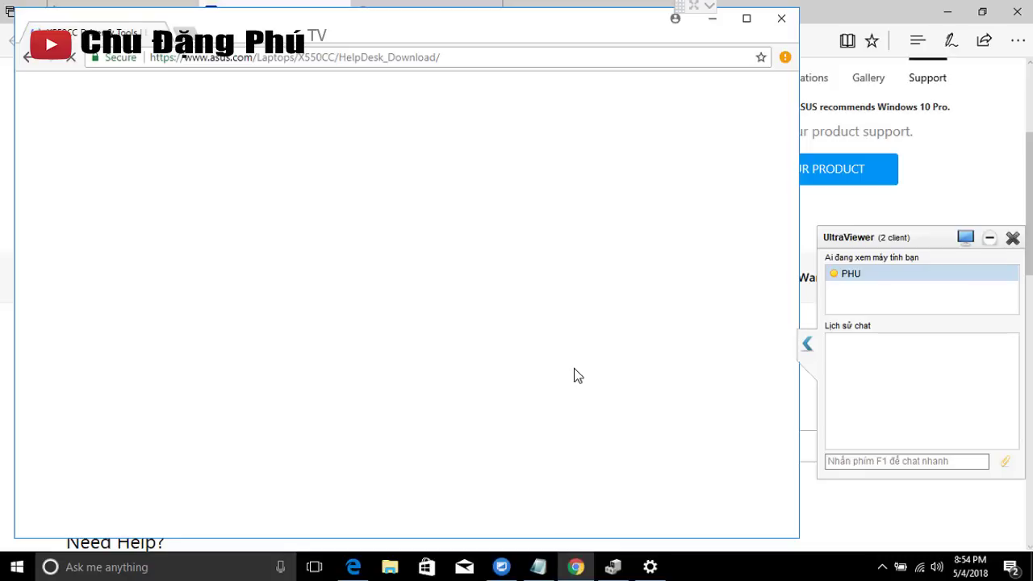
click(712, 24)
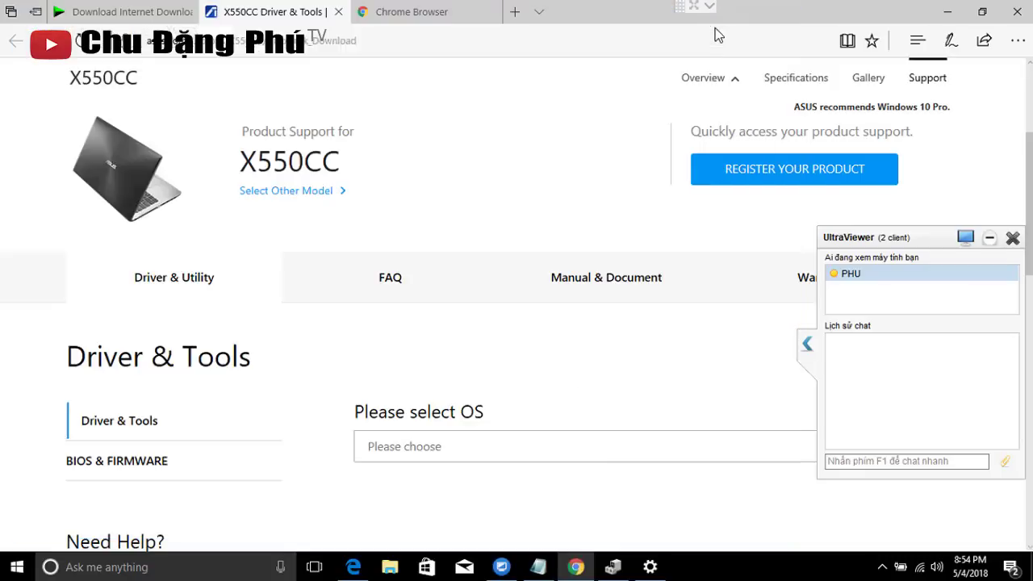
Step: Minimize Edge and bring Device Manager back with its display adapters listed
click(948, 15)
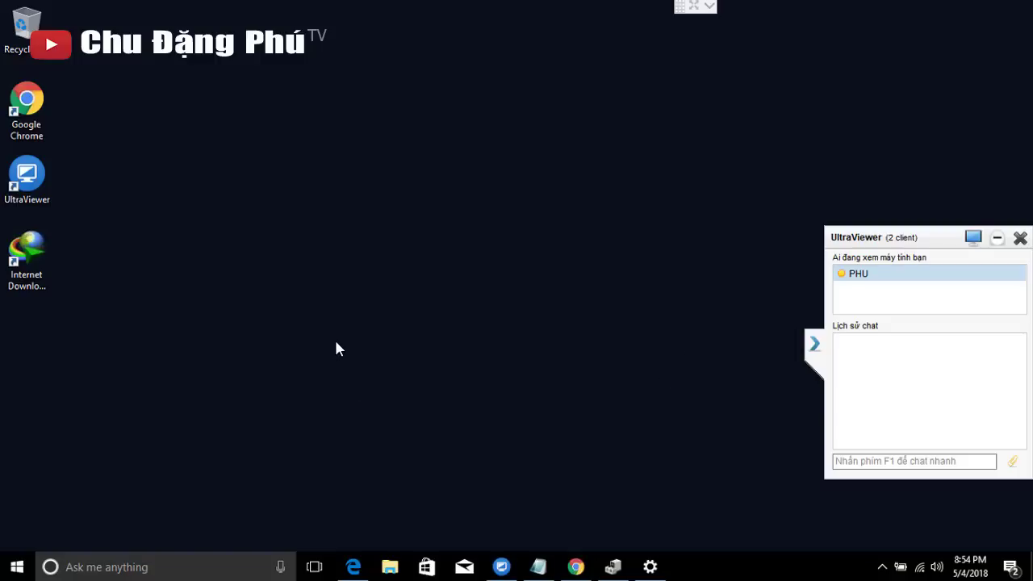
click(615, 566)
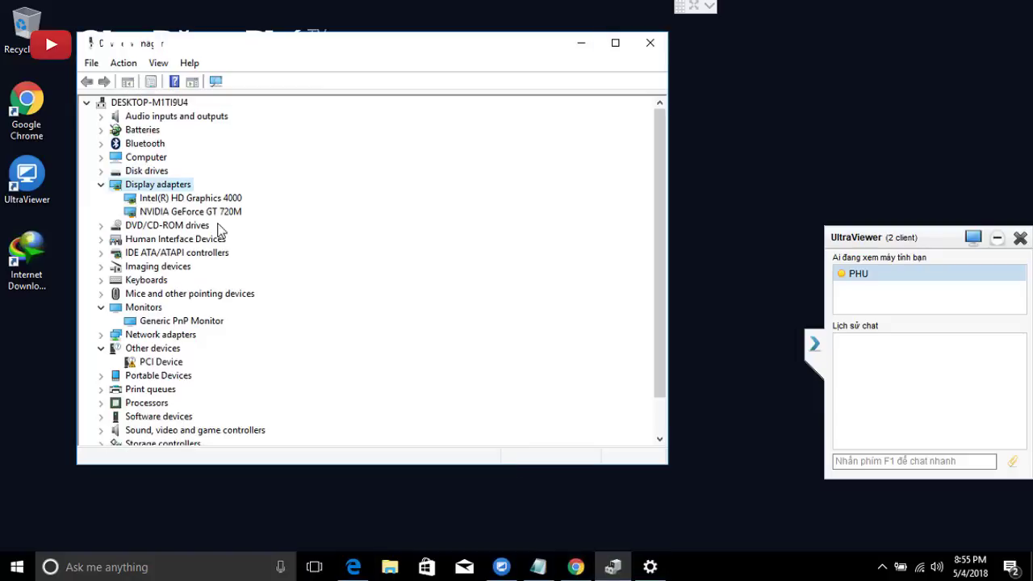
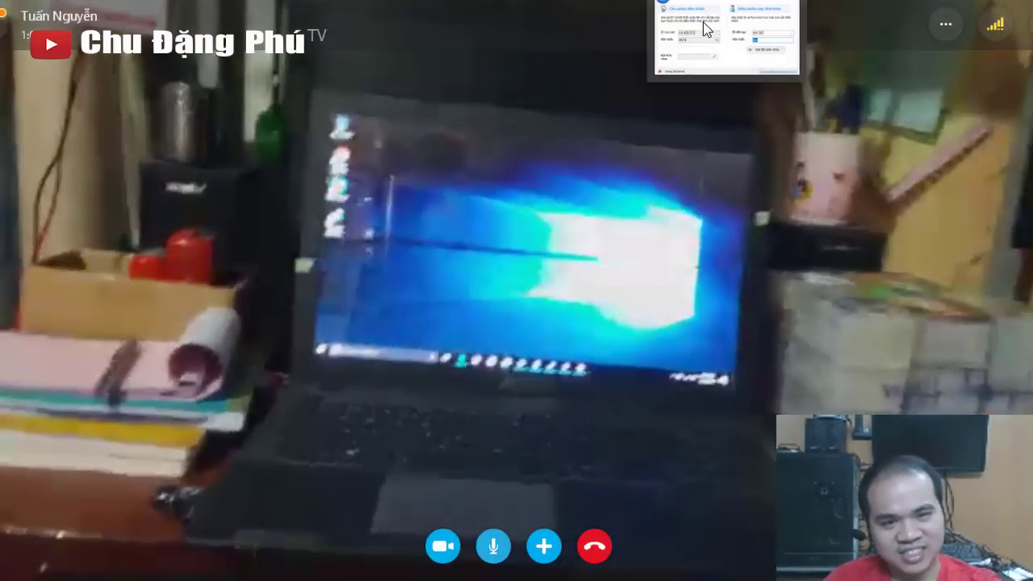
Step: Bring up UltraViewer and start controlling the partner's laptop using its ID and password
click(703, 22)
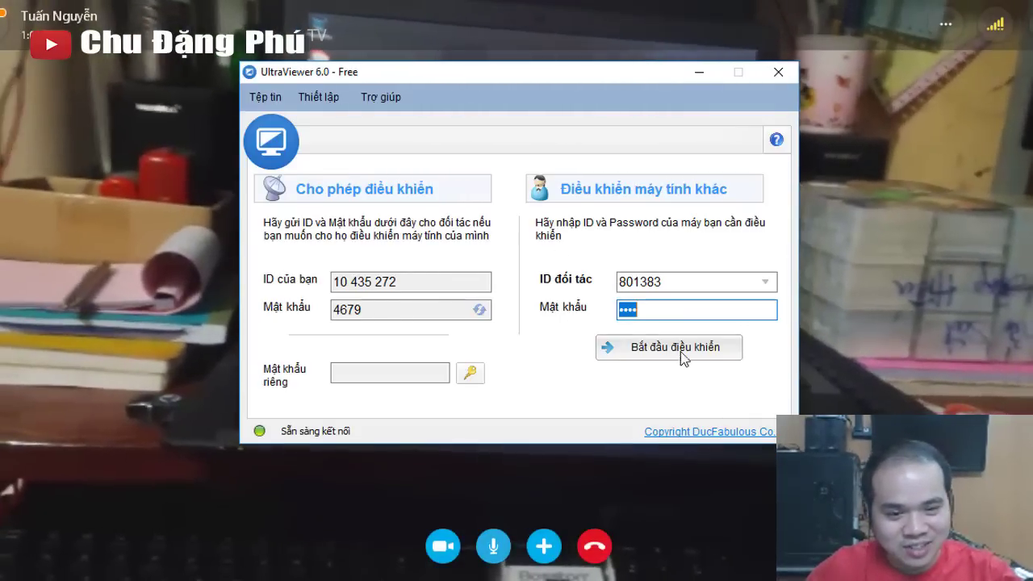
click(681, 351)
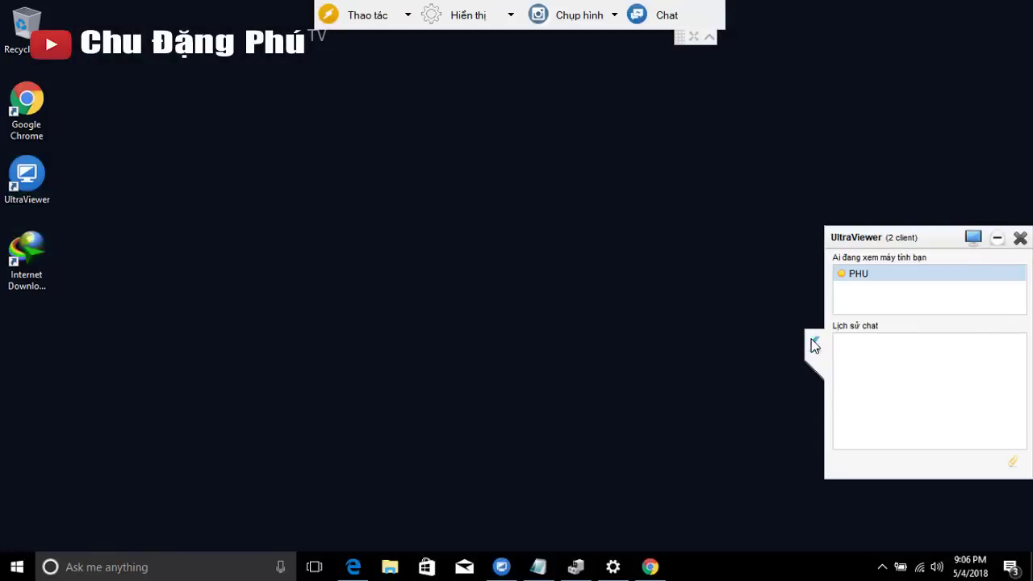
Step: Hide the client/chat panel and session toolbar, then open Device Manager on the remote laptop
click(814, 343)
click(709, 37)
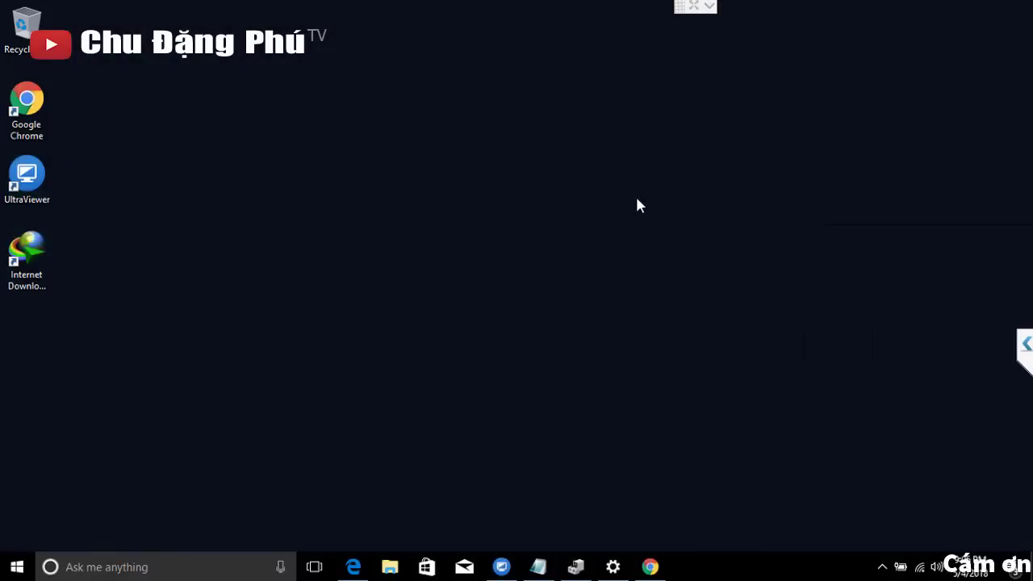
click(612, 567)
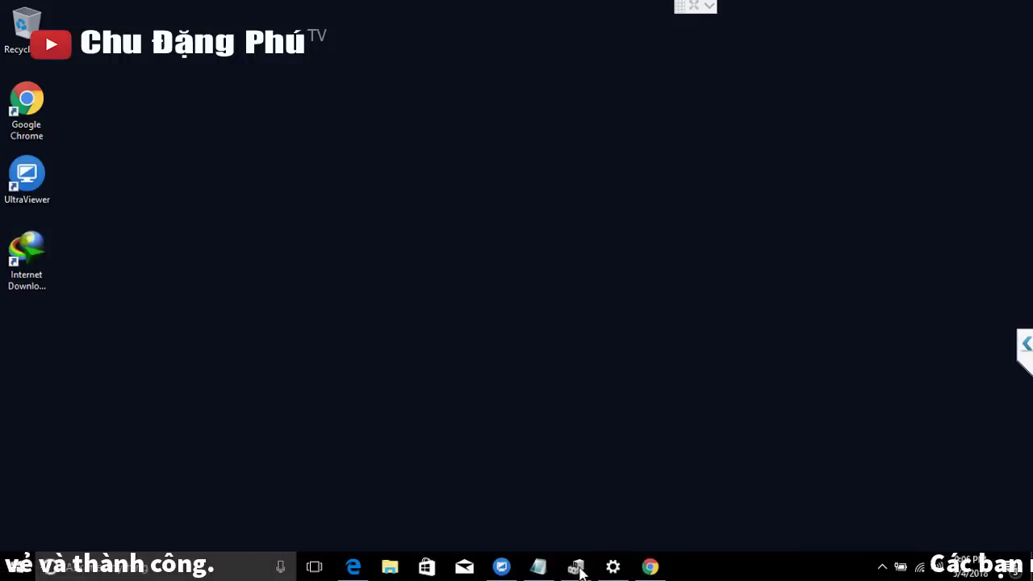
click(578, 567)
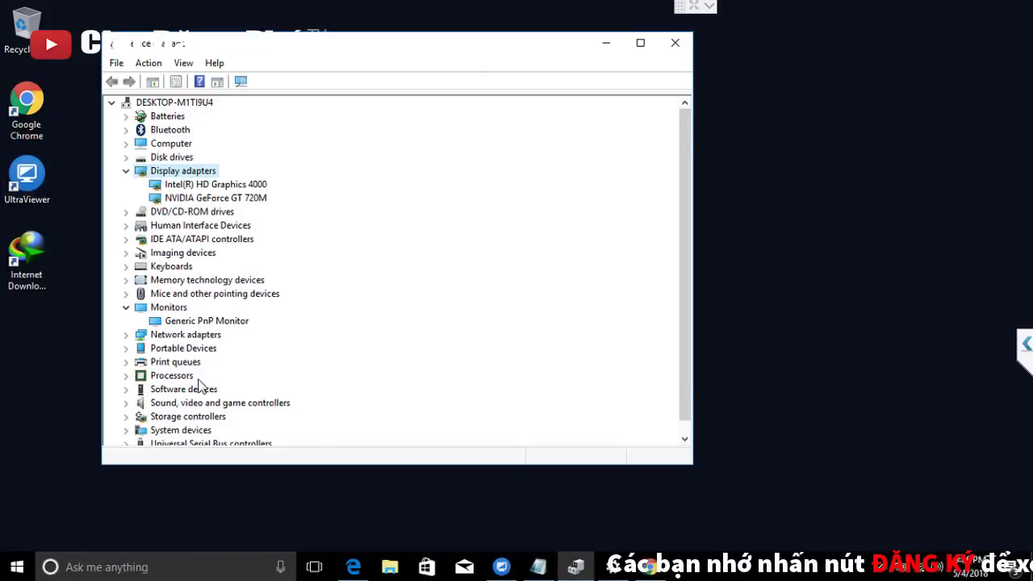
Step: Expand Storage controllers, System devices and Network adapters, close Device Manager, and dismiss Settings
drag(683, 223, 664, 331)
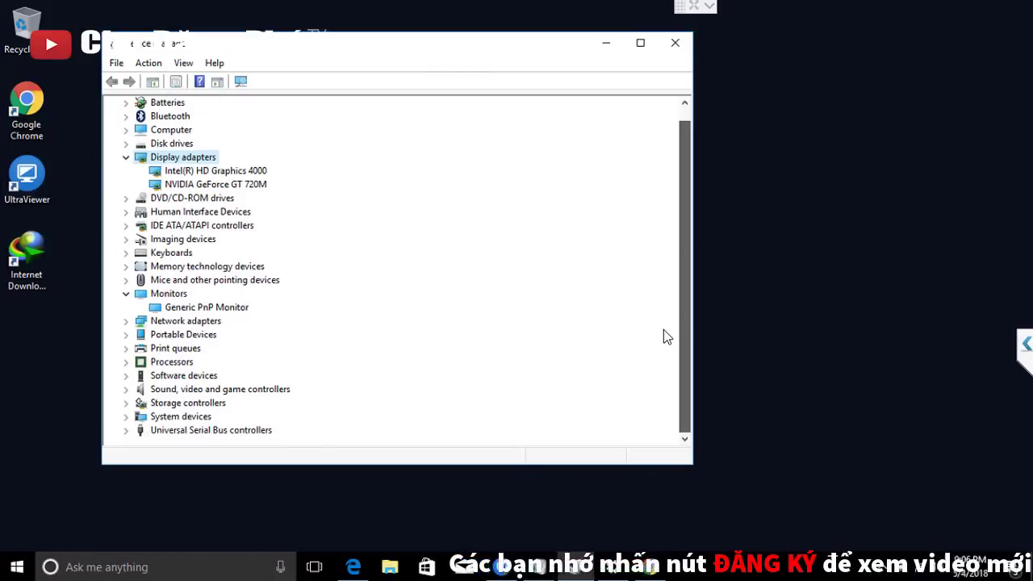
double_click(162, 403)
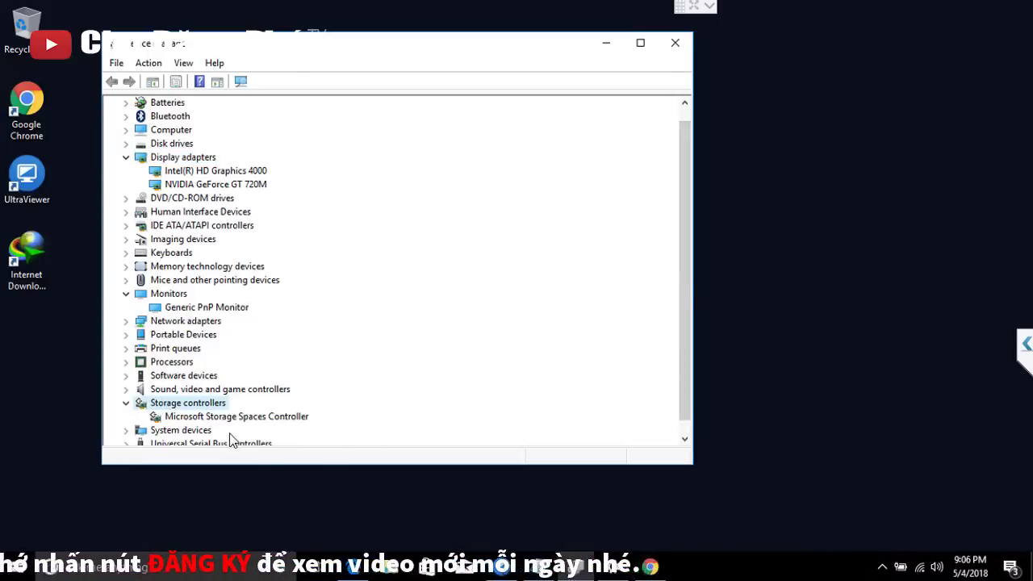
double_click(200, 430)
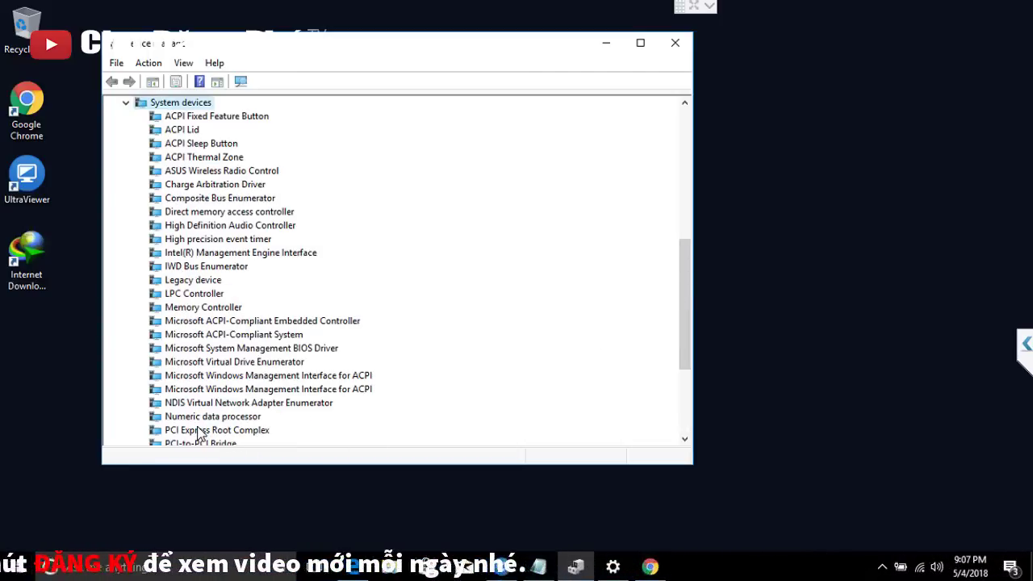
click(125, 103)
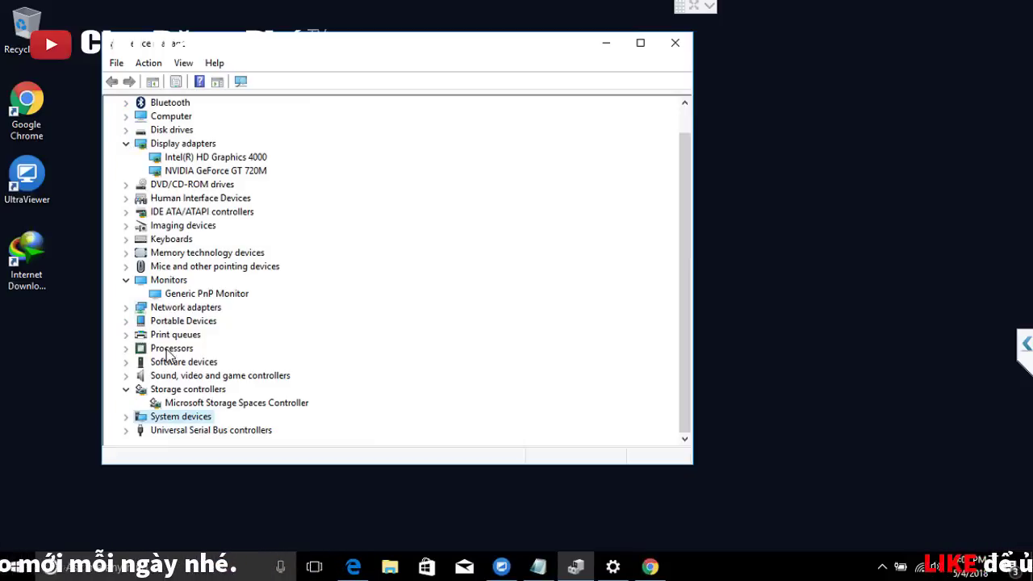
double_click(180, 309)
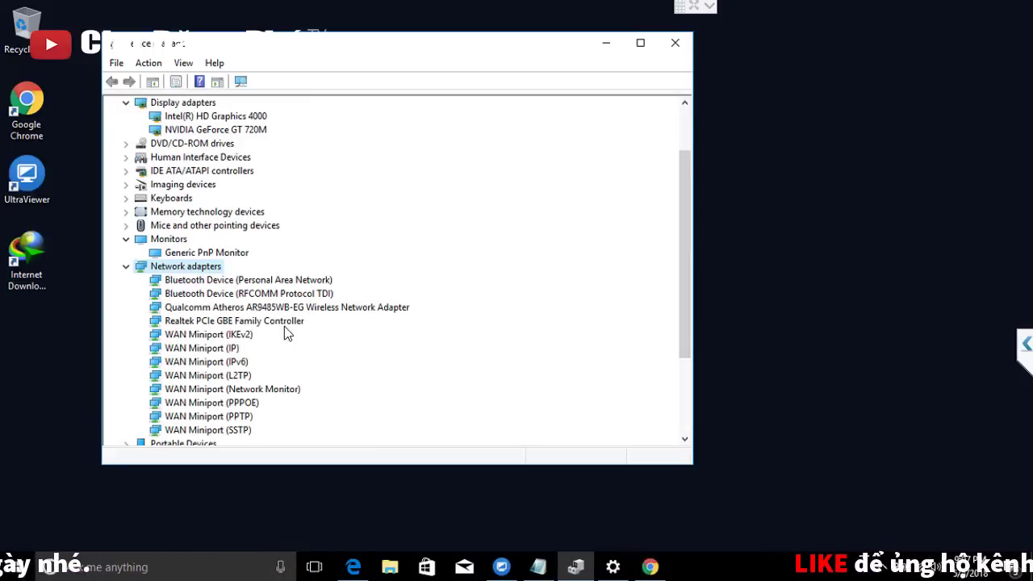
click(675, 43)
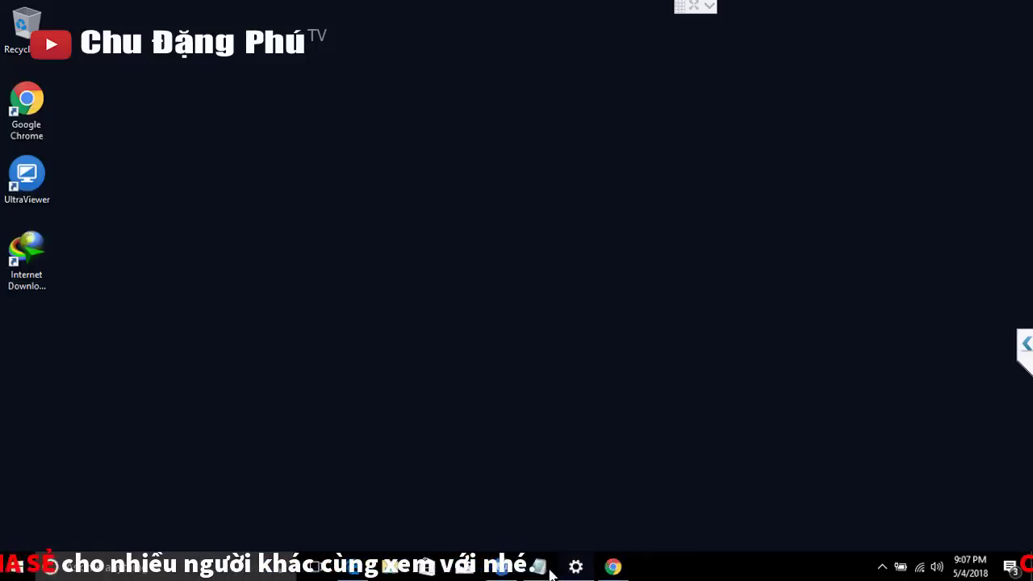
click(575, 566)
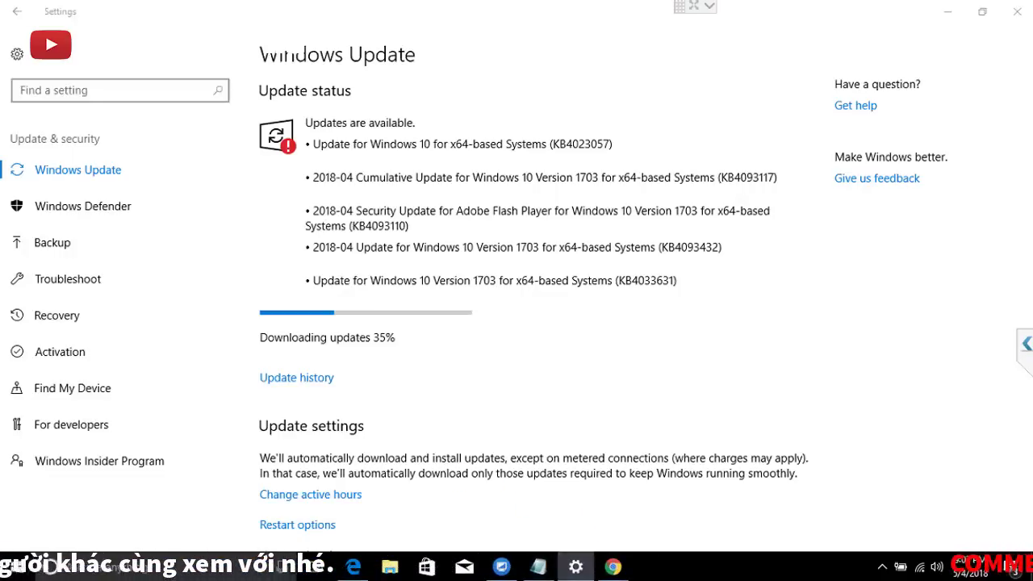
click(576, 566)
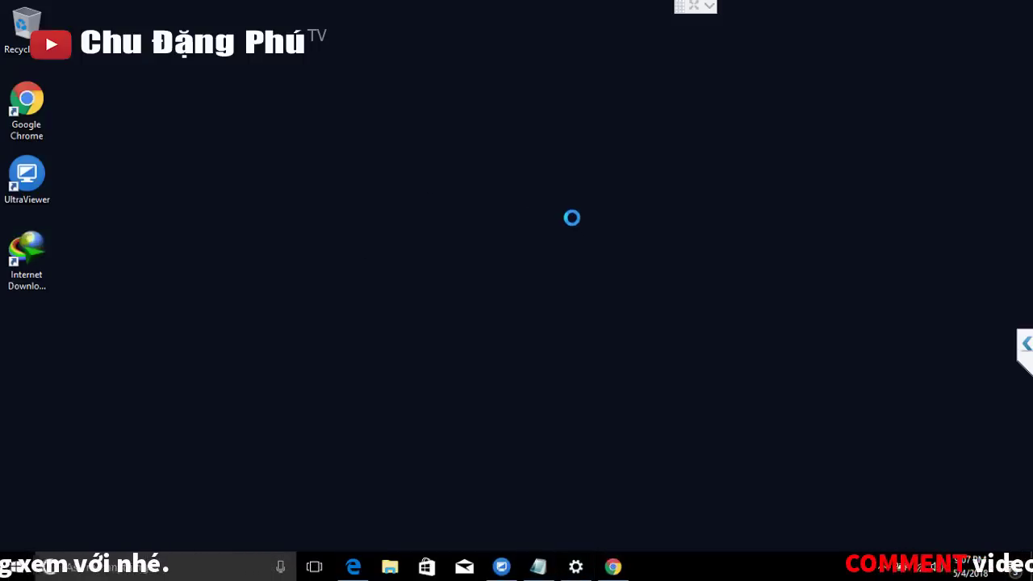
right_click(410, 209)
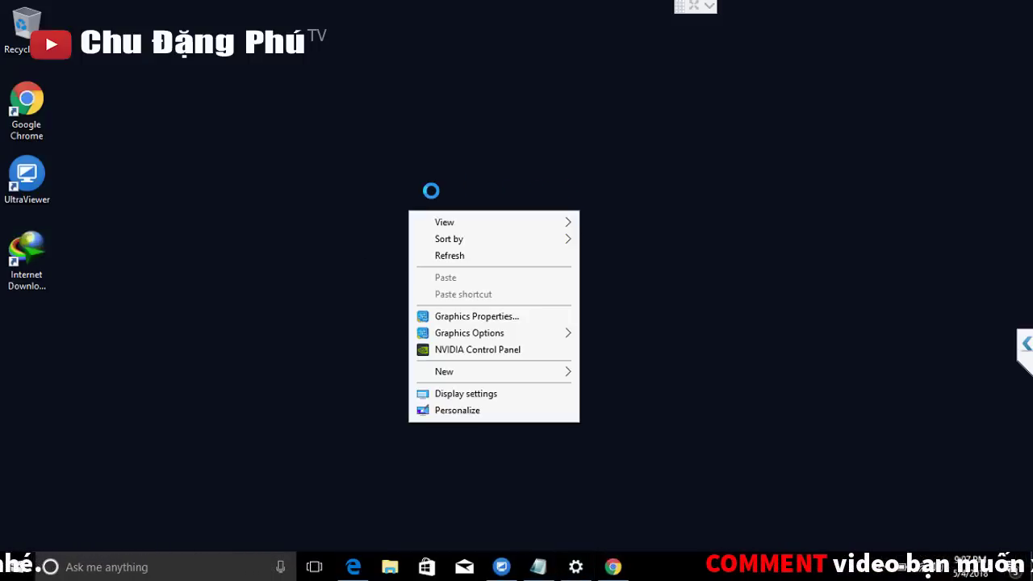
click(456, 258)
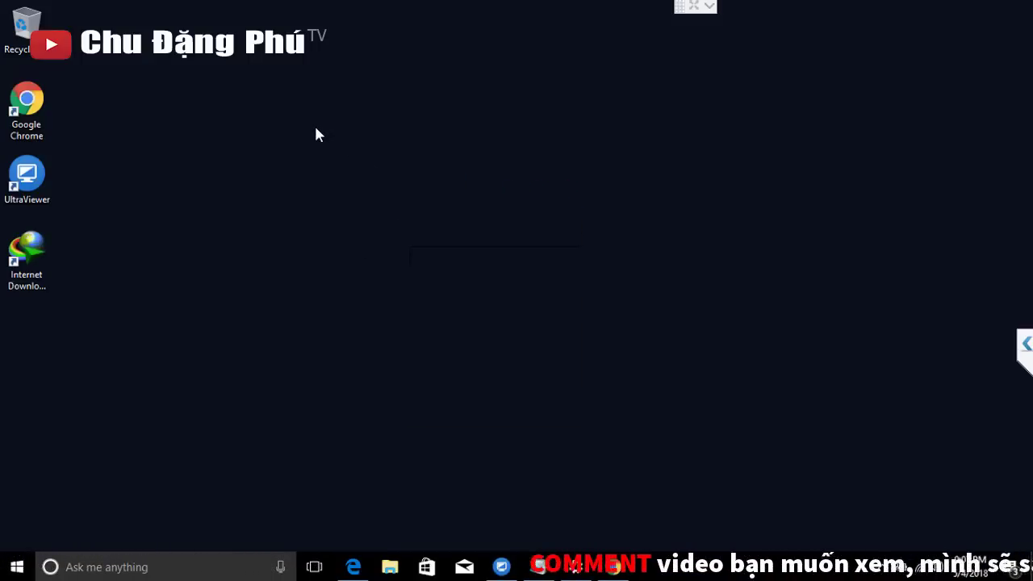
right_click(317, 122)
click(357, 169)
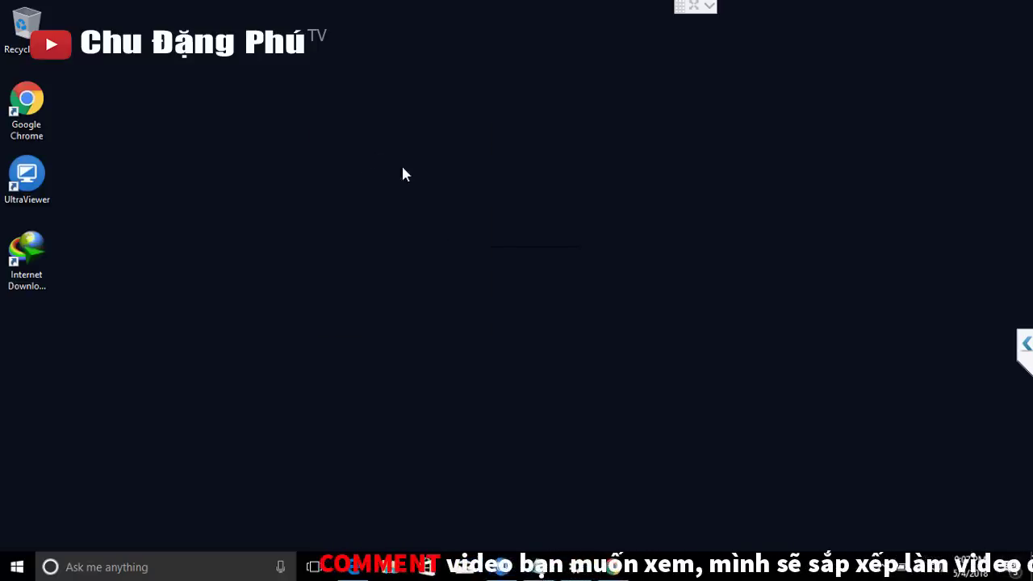
right_click(362, 151)
click(433, 194)
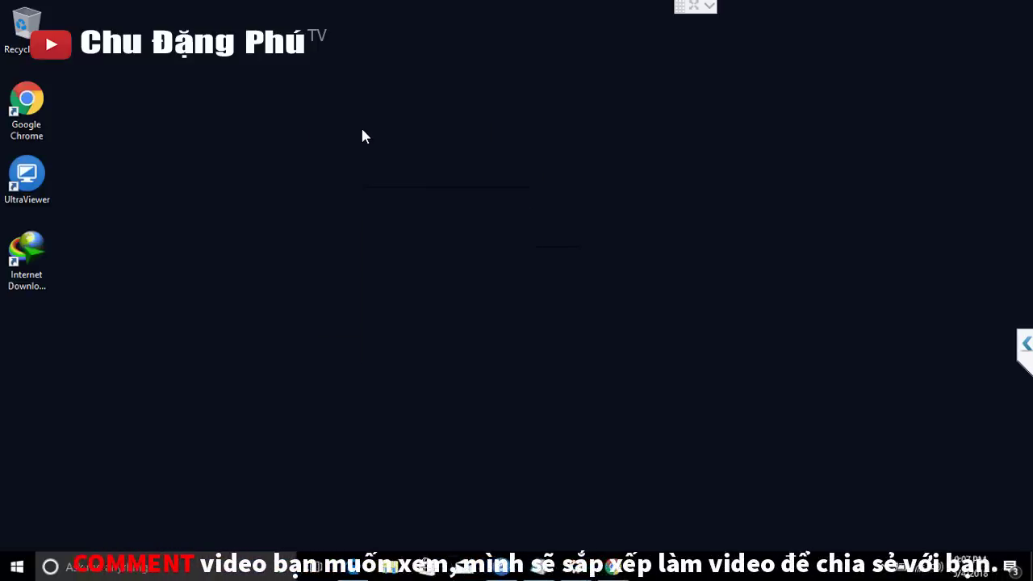
right_click(362, 129)
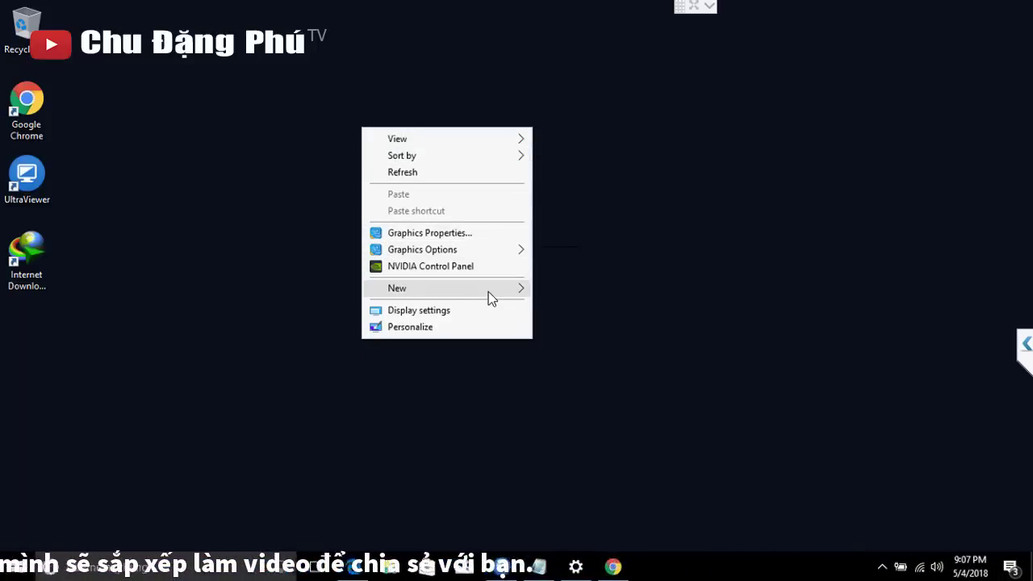
click(679, 245)
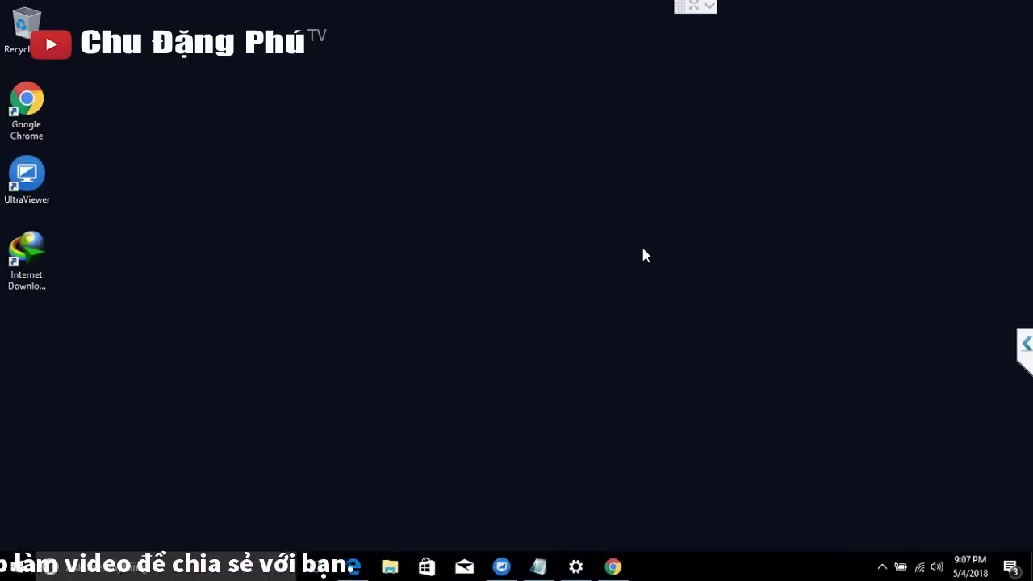
right_click(595, 159)
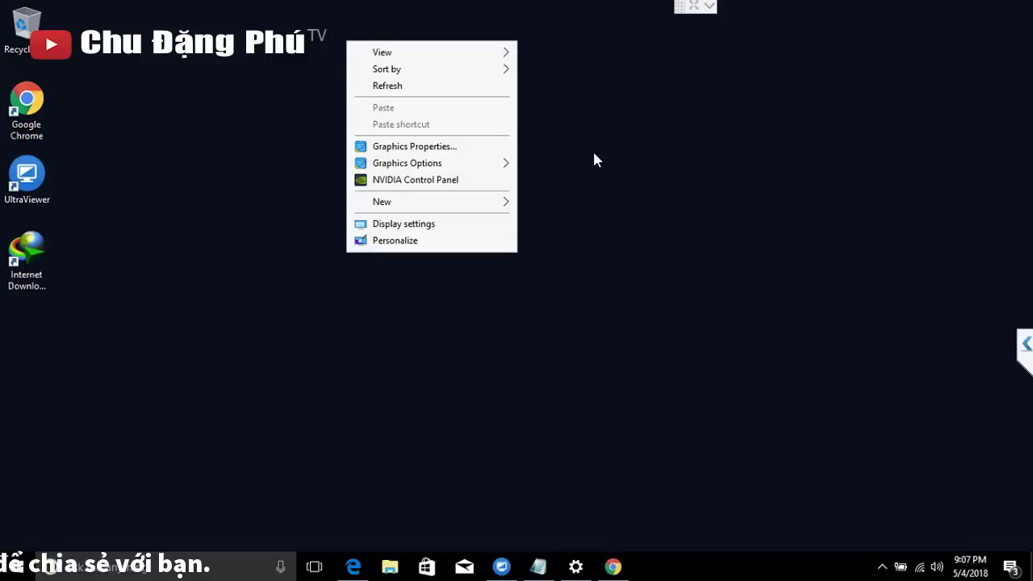
click(403, 87)
right_click(402, 84)
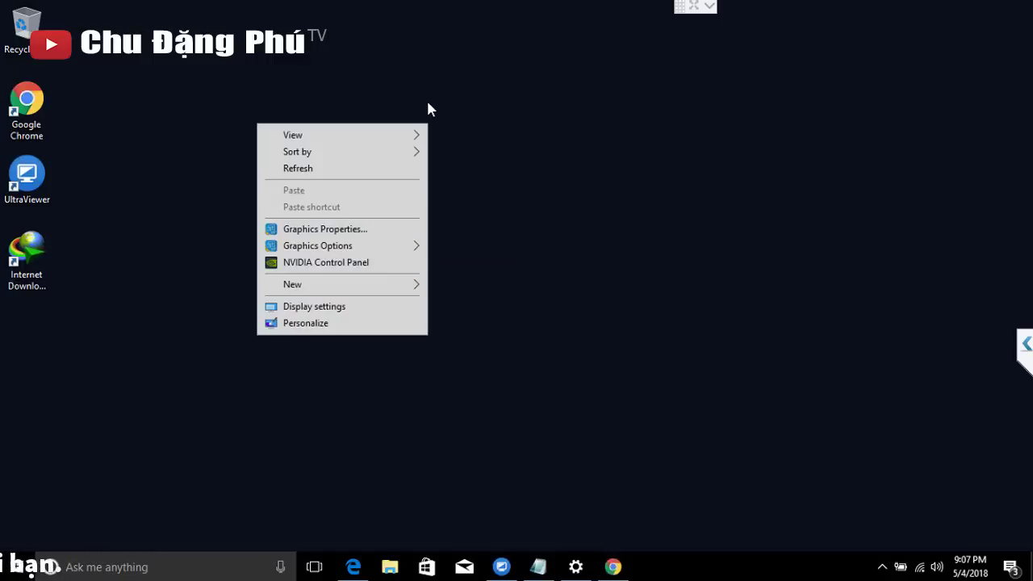
click(762, 197)
key(shift+F10)
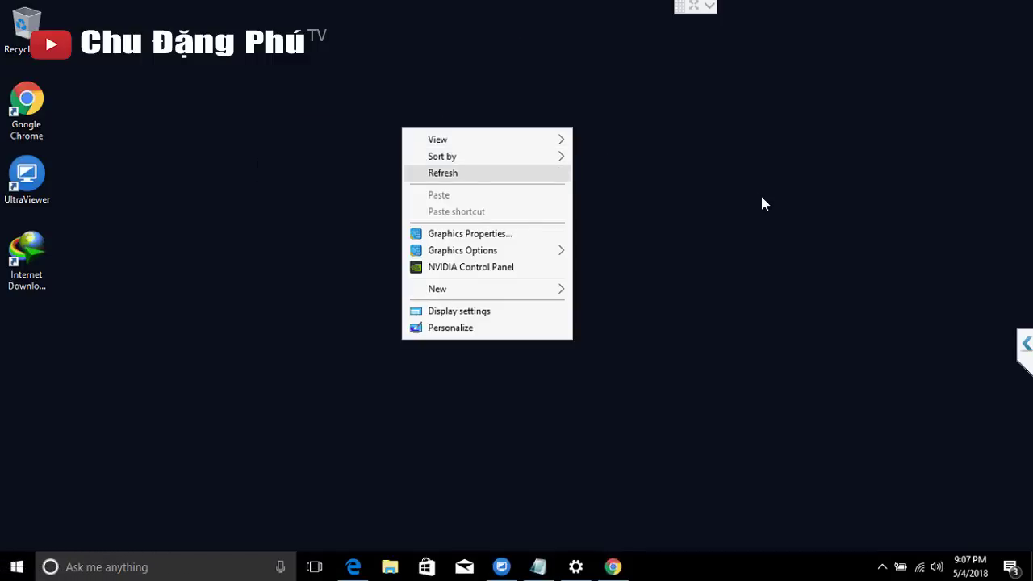
key(Return)
key(shift+F10)
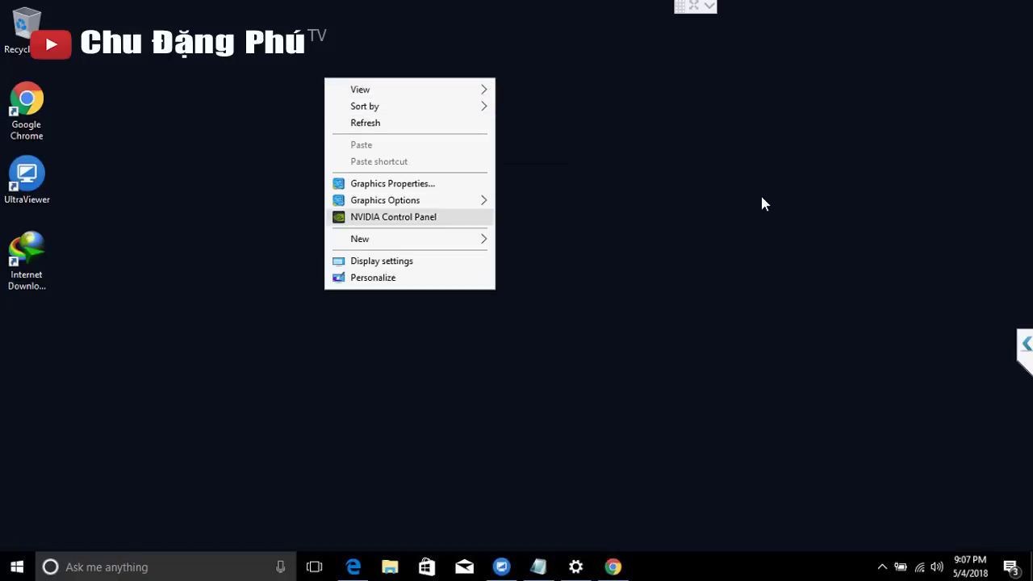
key(Up)
key(Up)
key(Down)
key(Down)
key(Down)
key(Down)
key(Up)
key(Up)
key(Up)
key(Up)
key(Up)
key(Return)
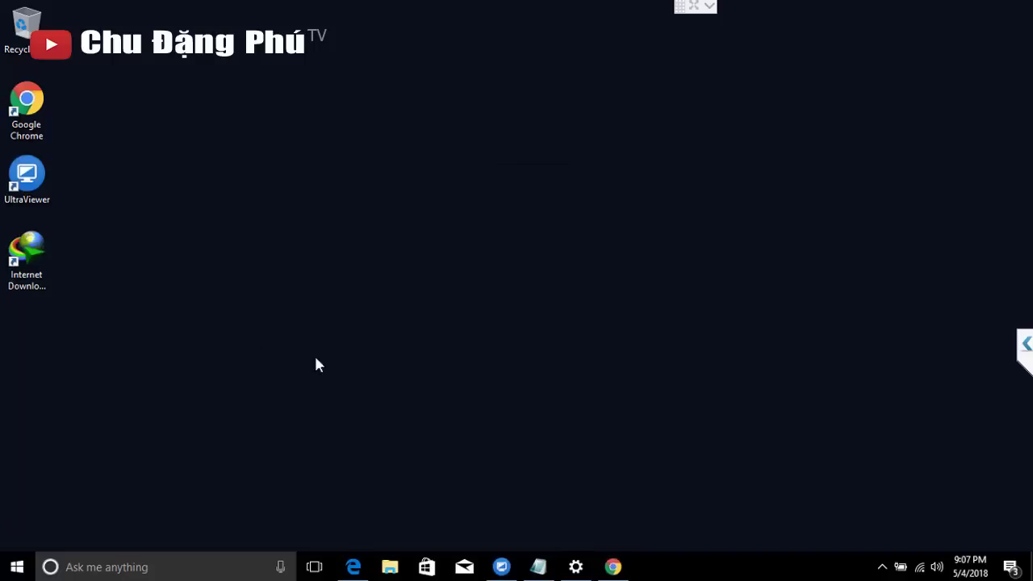
click(576, 567)
click(557, 575)
right_click(14, 571)
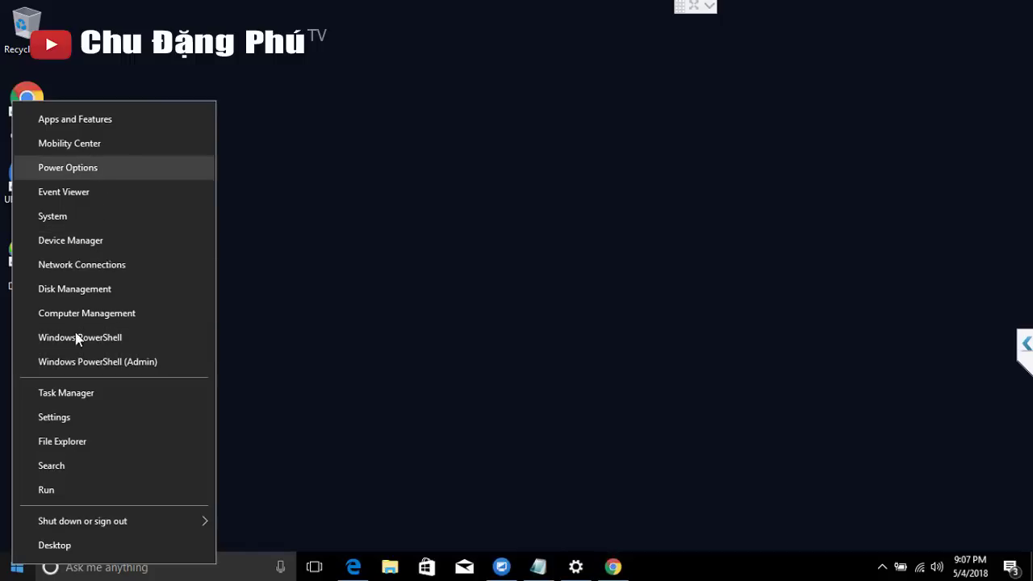
key(Up)
key(Down)
key(Down)
key(Down)
key(Down)
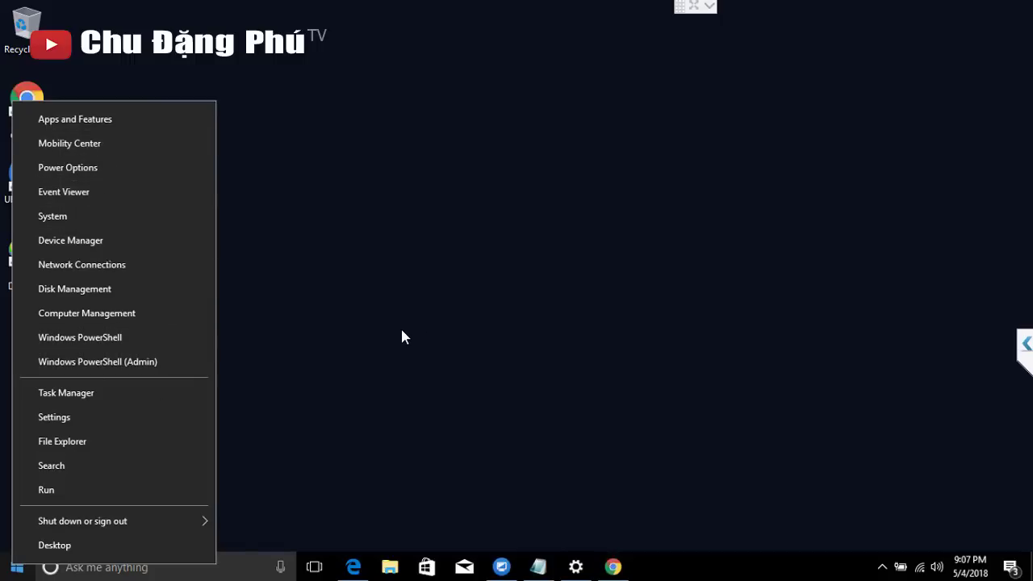
key(Escape)
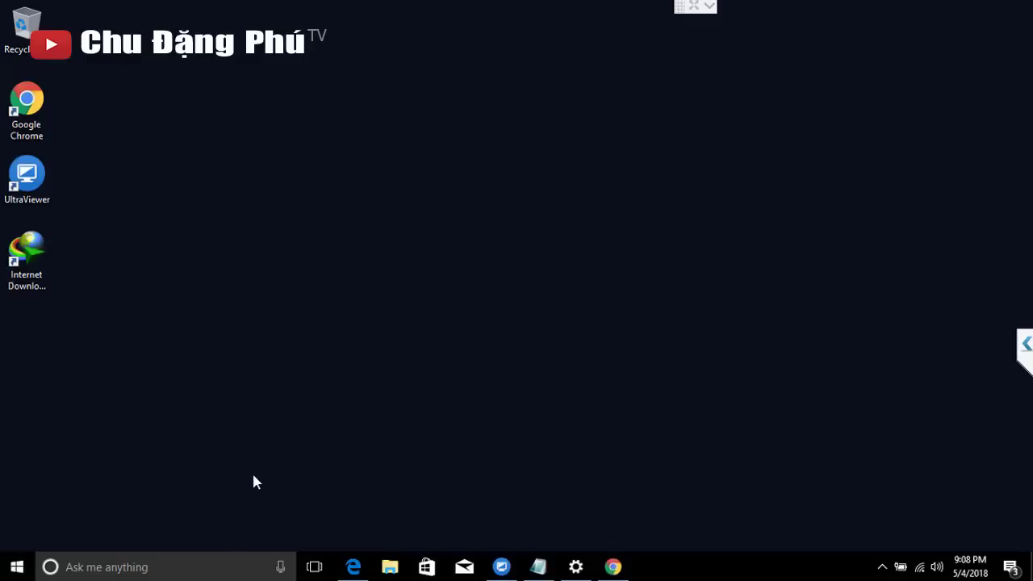
click(223, 567)
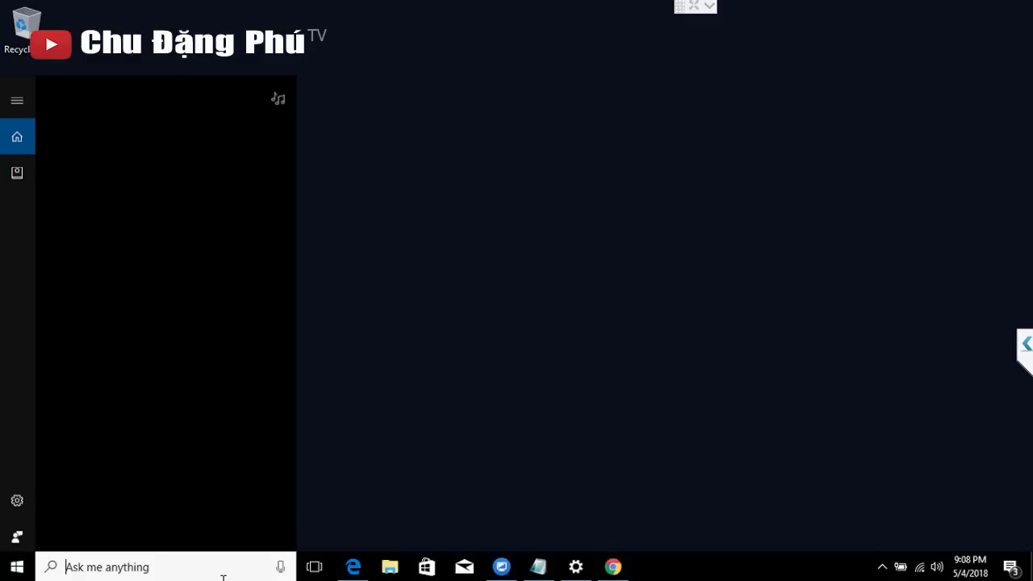
Step: Search for 'control panel', list all items as large icons, and maximize the window
text(con)
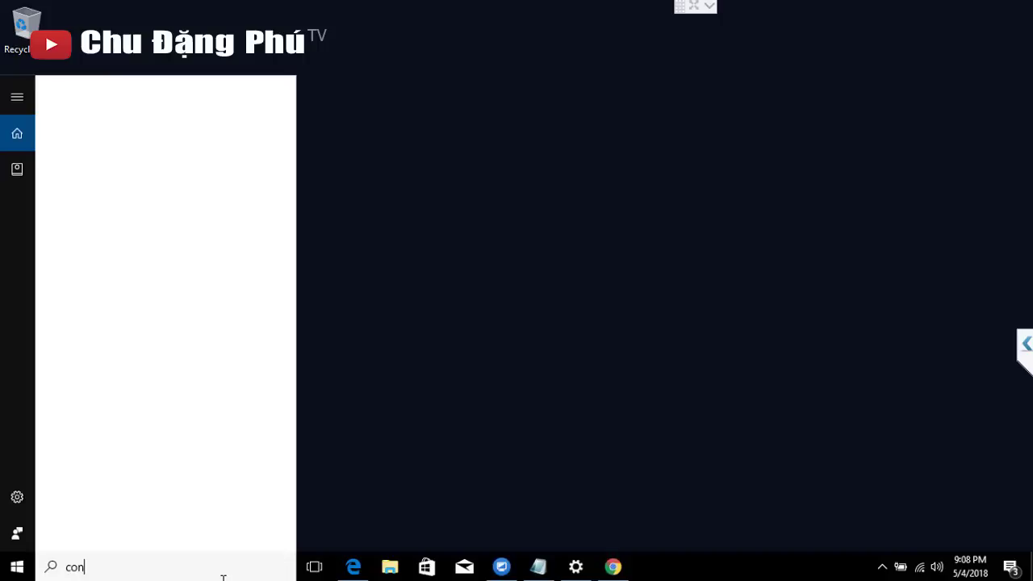
text(trol )
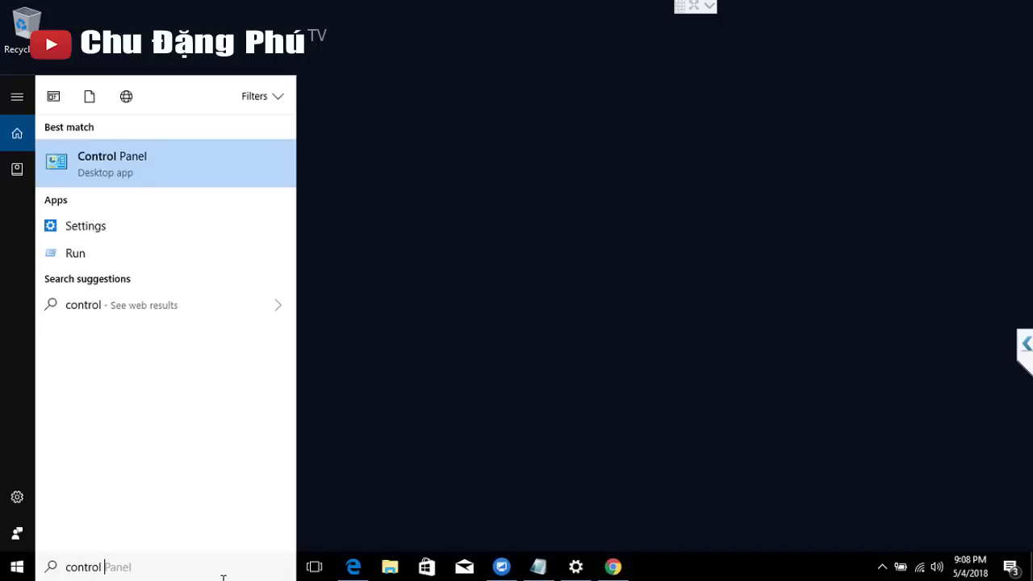
text(panel)
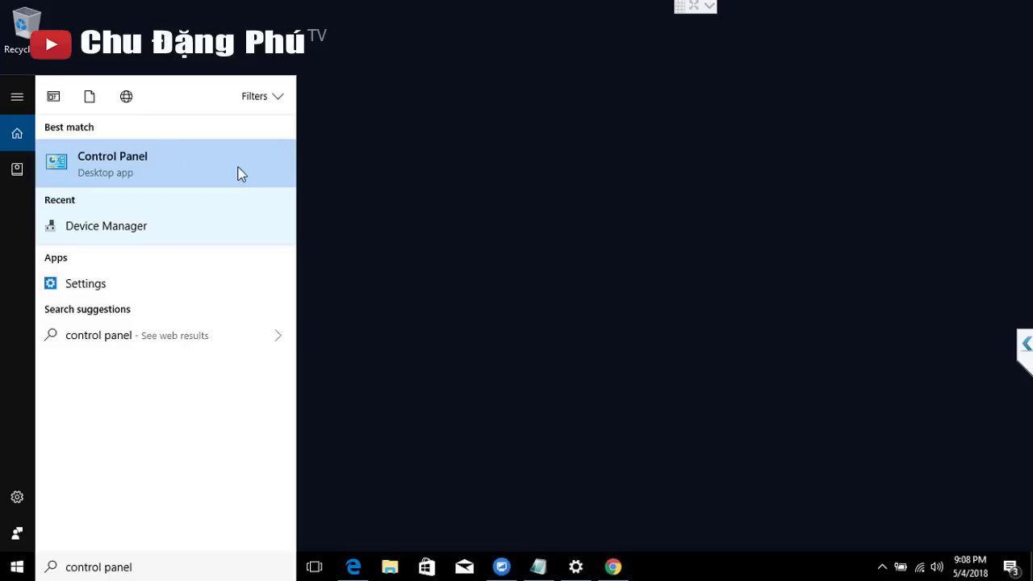
click(239, 171)
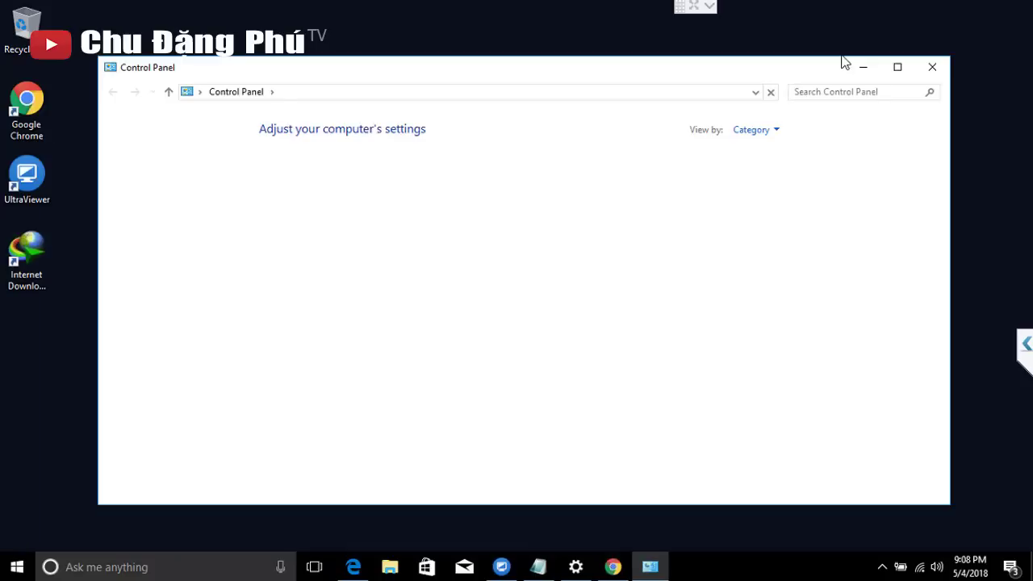
click(272, 98)
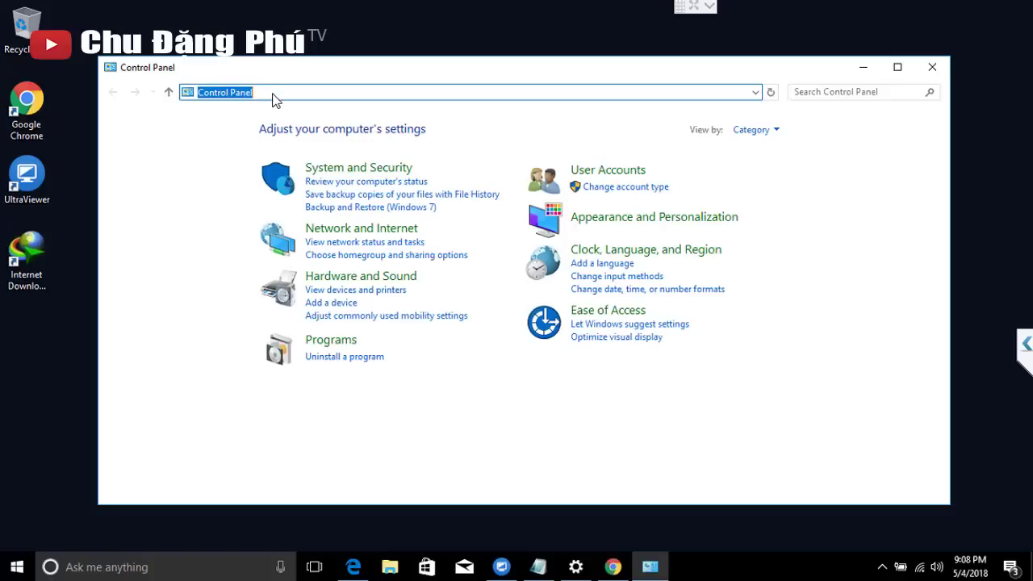
click(775, 130)
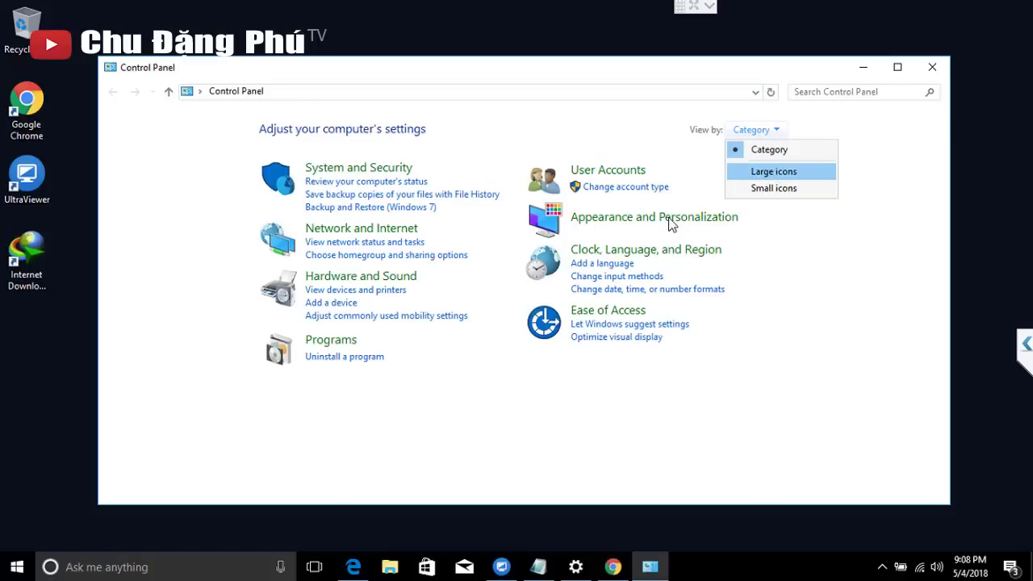
key(Return)
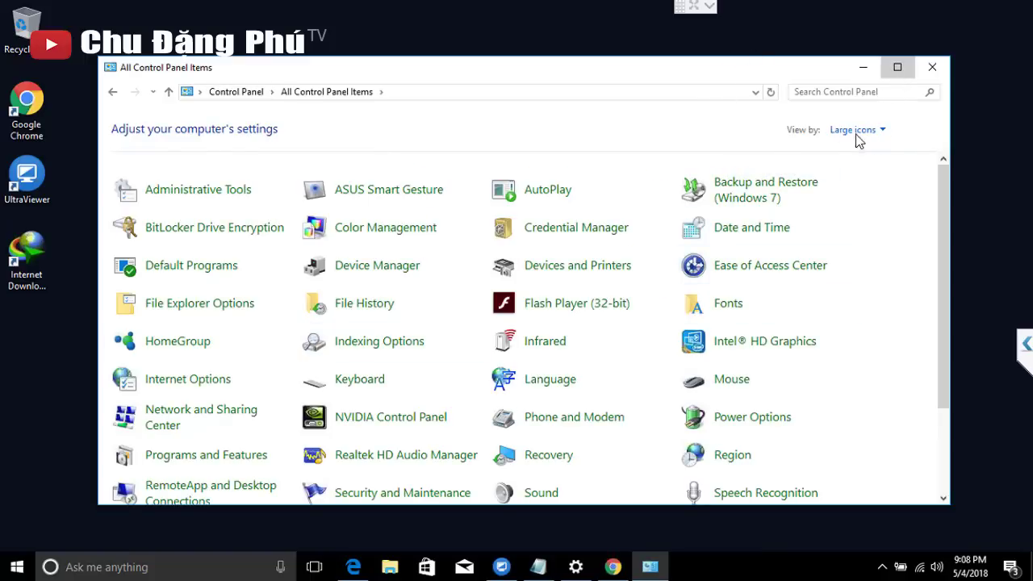
key(super+Up)
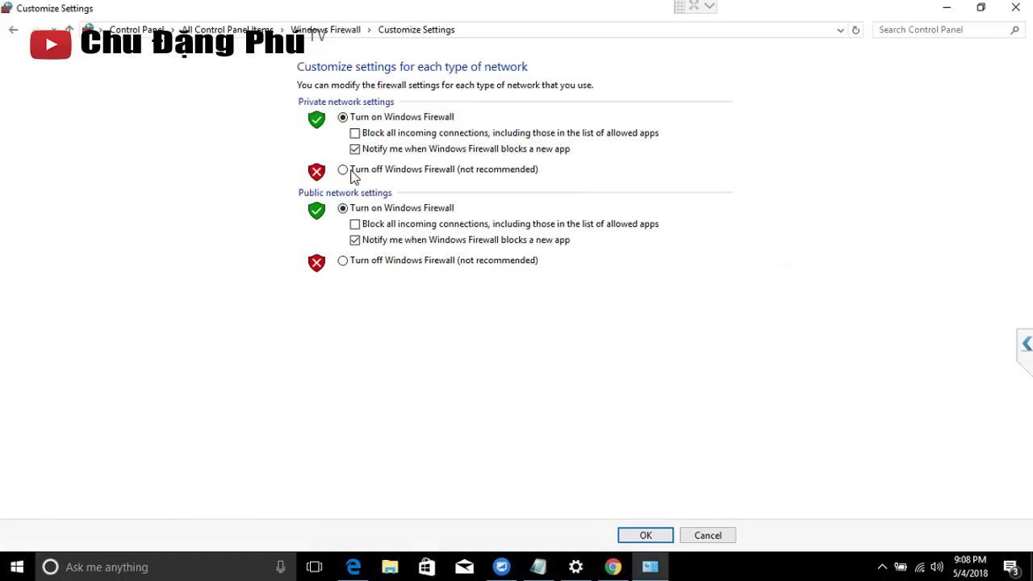
Step: Turn Windows Firewall off for private and public networks, then go to User Accounts
click(351, 172)
click(343, 259)
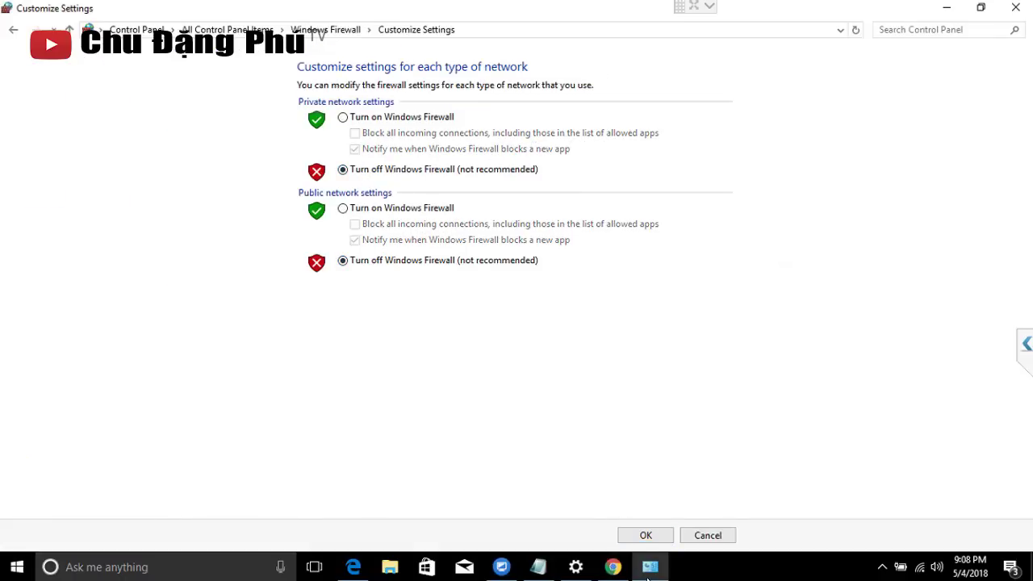
click(641, 537)
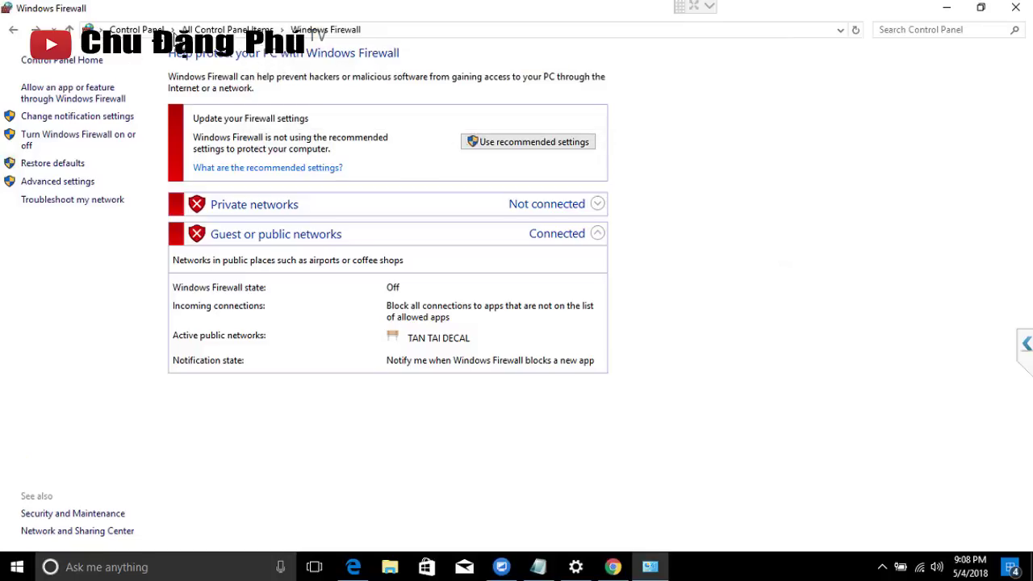
click(227, 29)
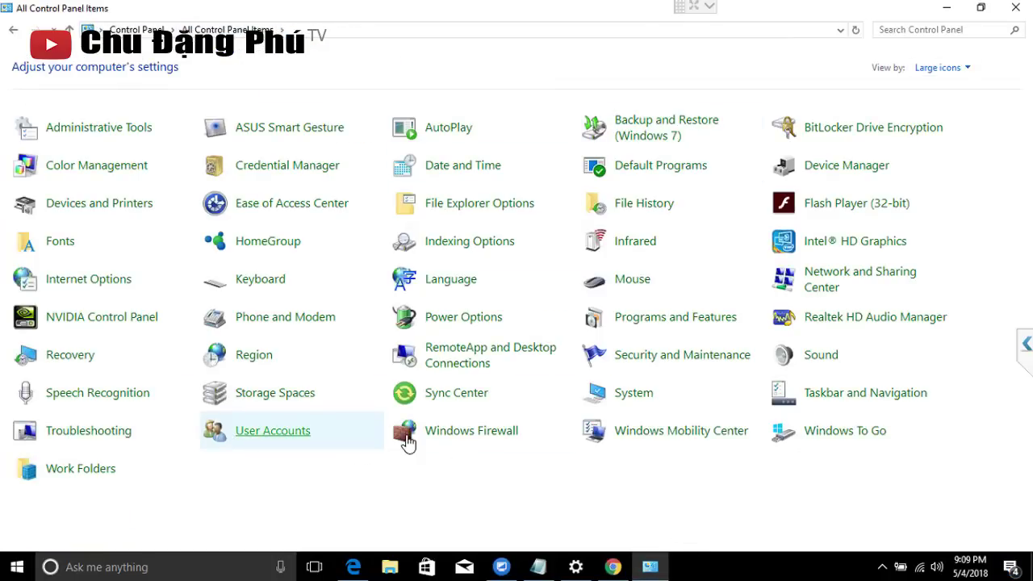
click(293, 441)
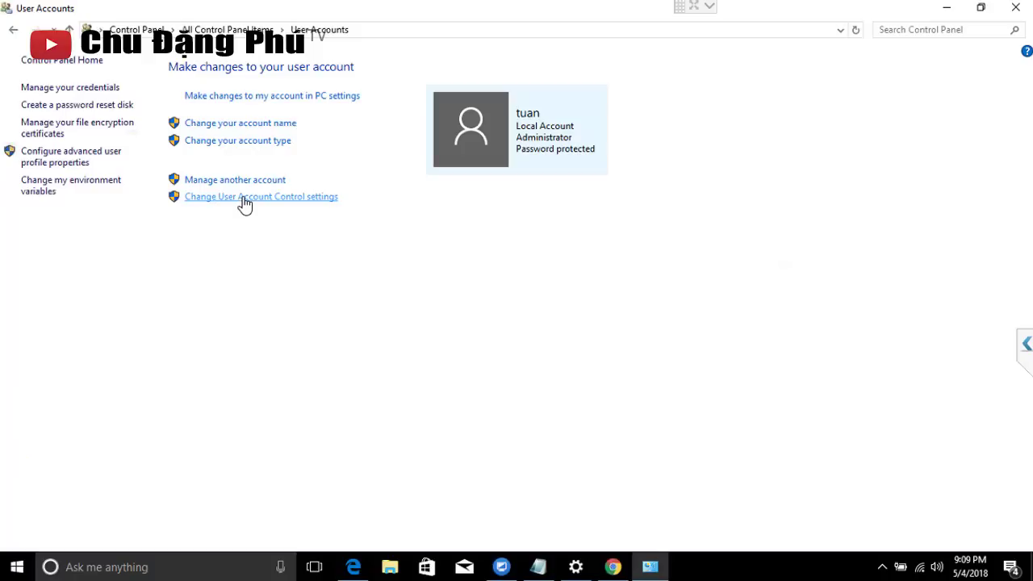
Step: Lower User Account Control to Never notify, approve the prompt, and cancel the account-type page
click(292, 205)
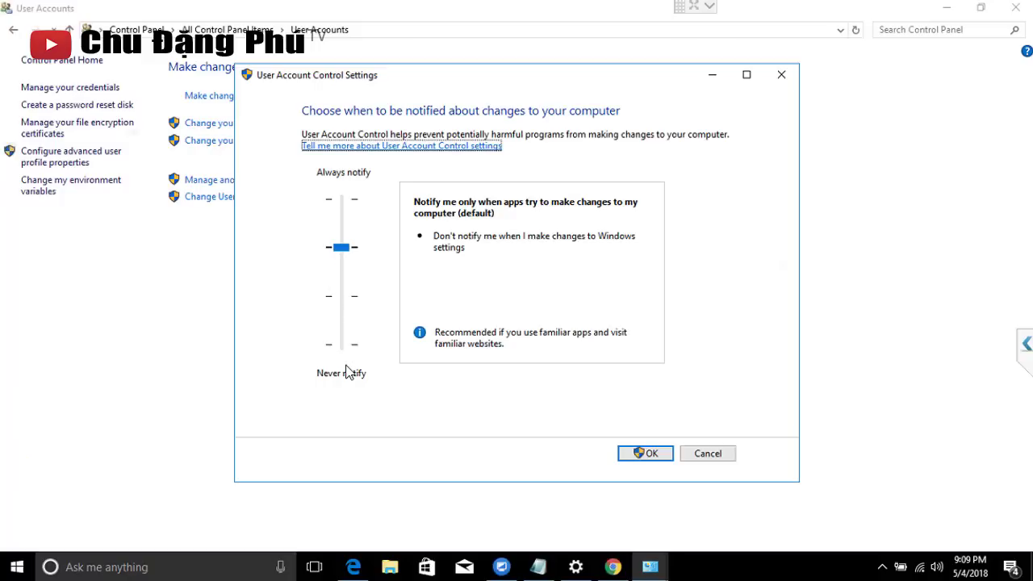
click(349, 381)
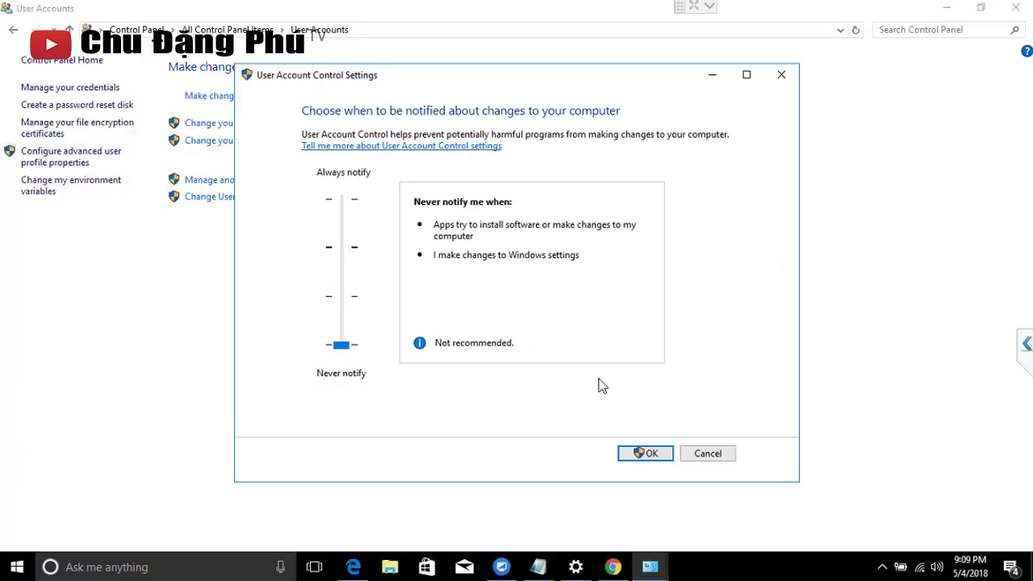
click(645, 453)
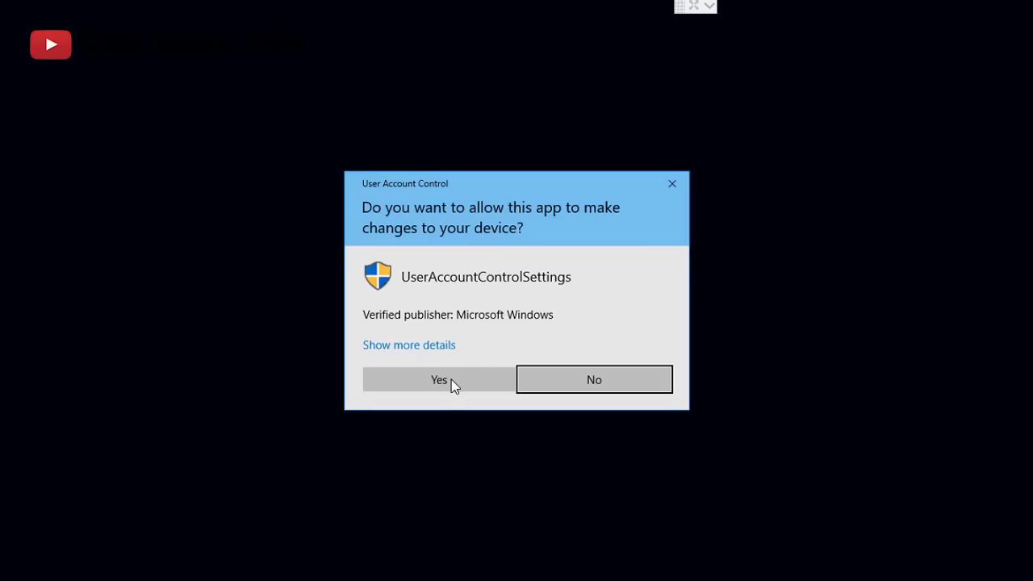
click(427, 381)
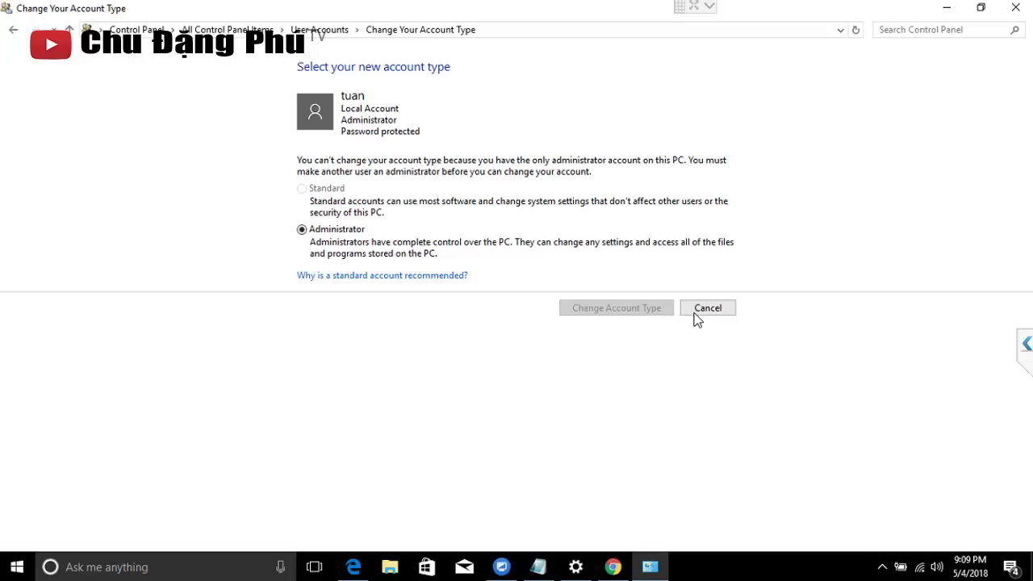
click(703, 308)
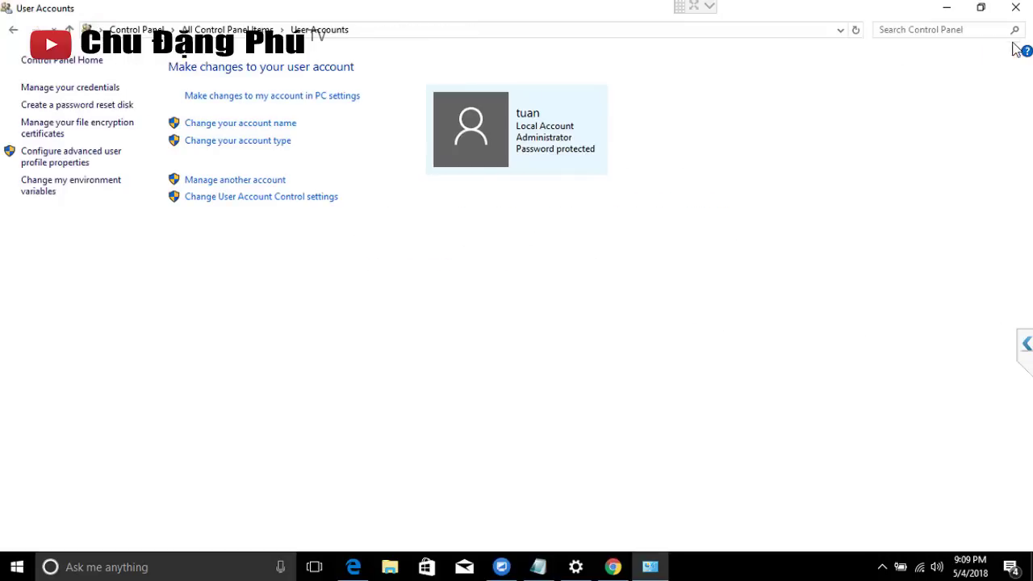
Step: Bring up Settings from the taskbar and go back from Windows Update to the Settings home
click(1012, 573)
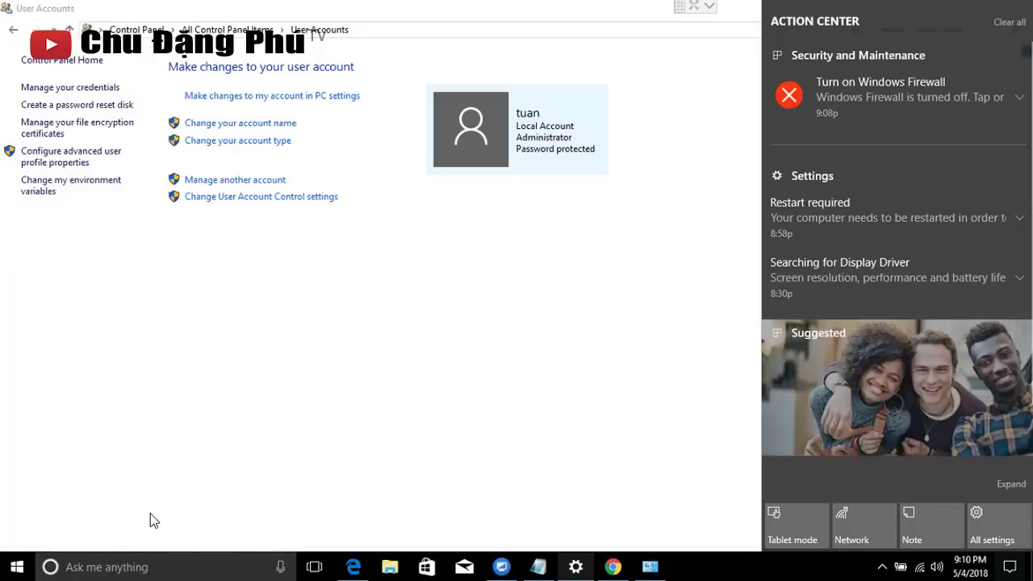
click(576, 569)
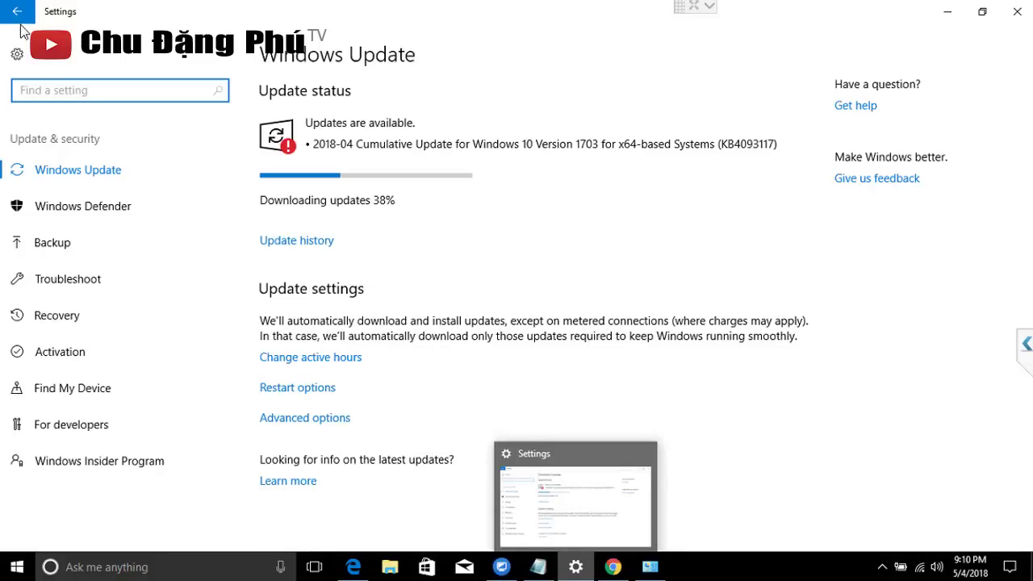
click(18, 13)
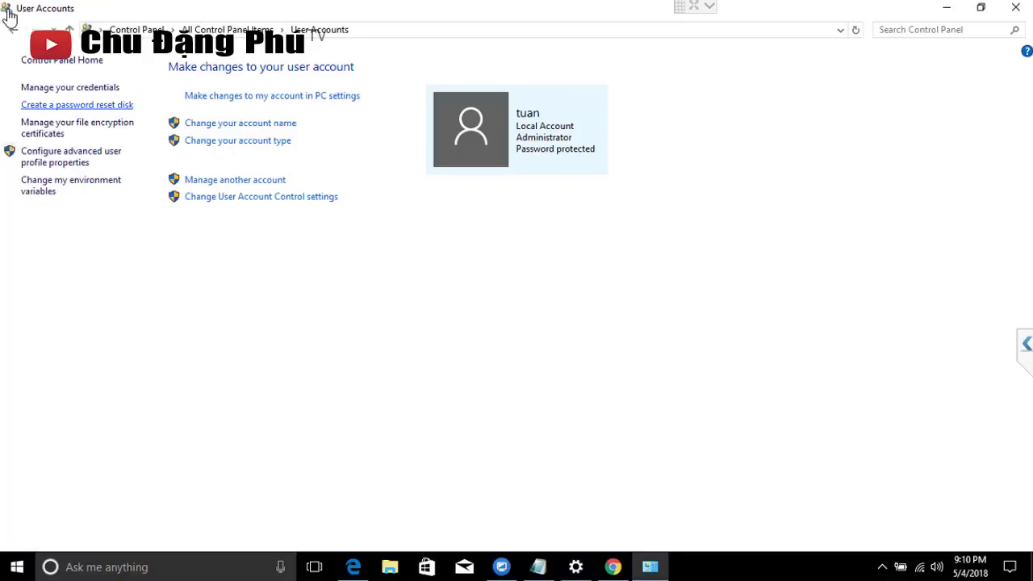
click(557, 557)
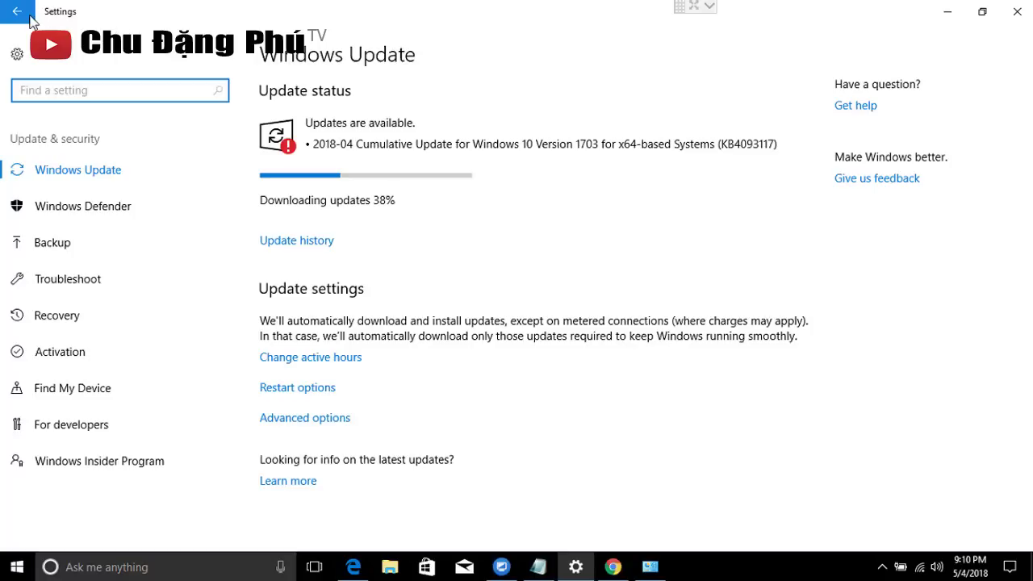
click(684, 72)
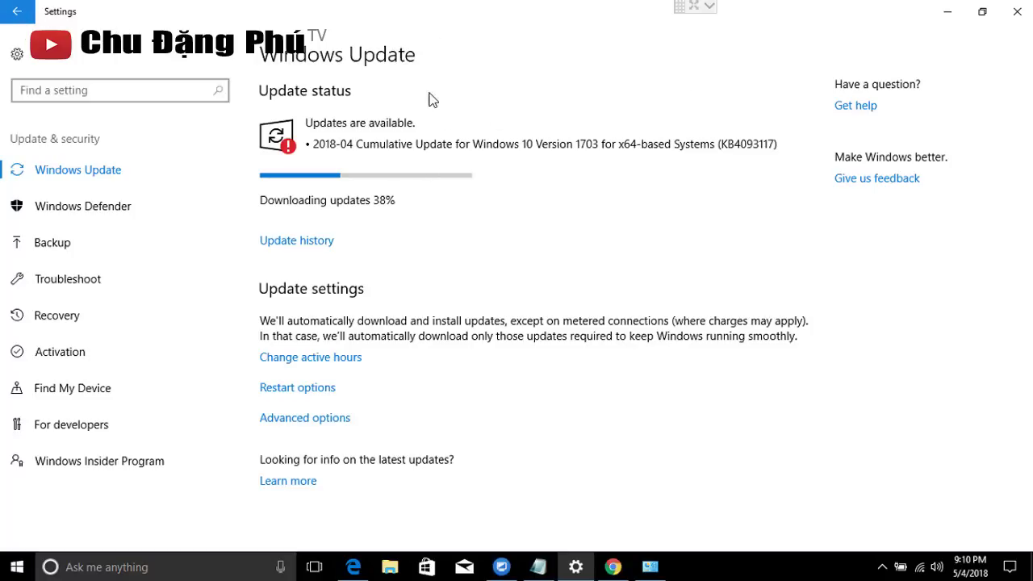
key(BackSpace)
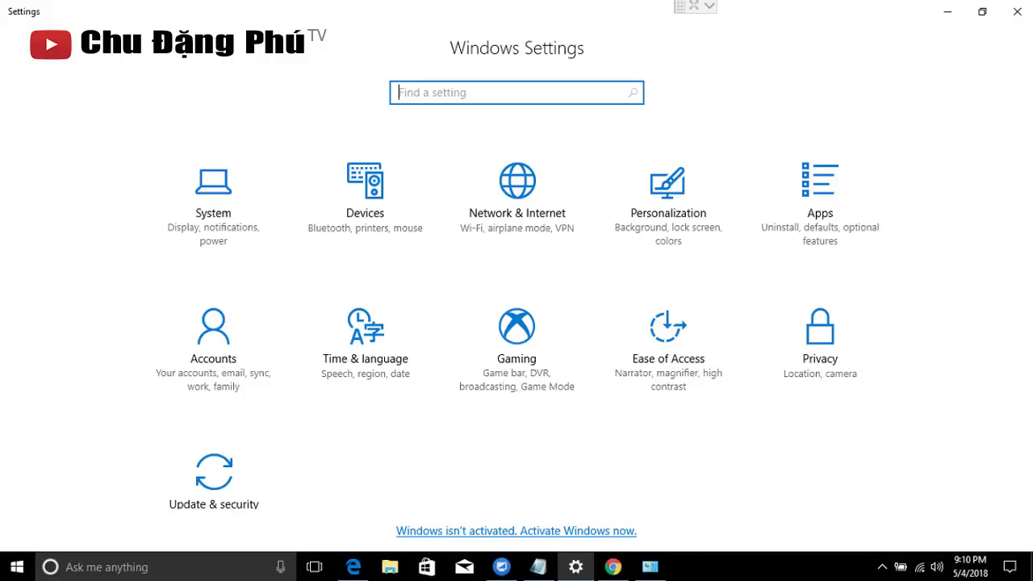
Step: View the Accounts info page, then bring Chrome with the ASUS X550CC download page forward
click(210, 397)
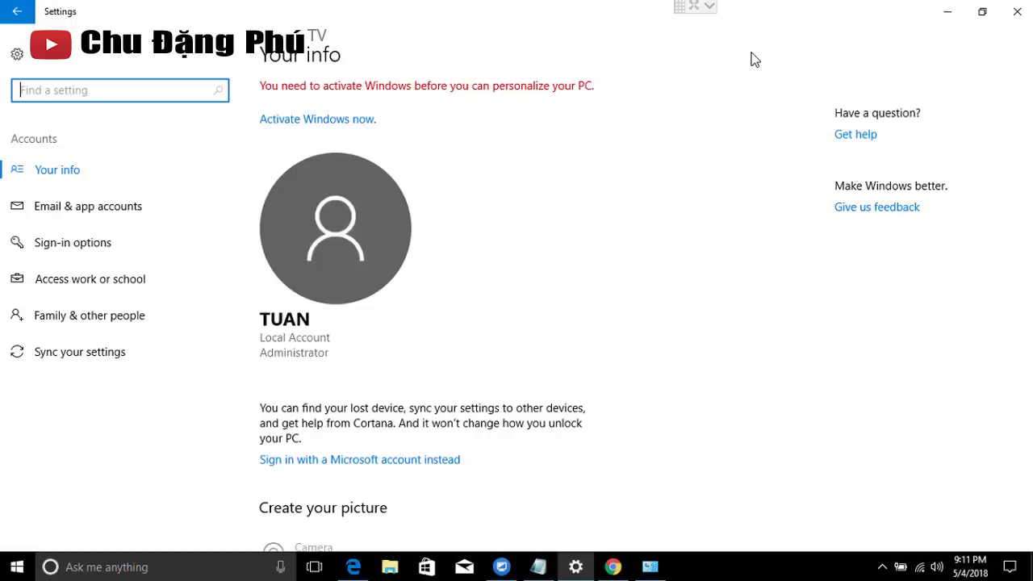
click(611, 559)
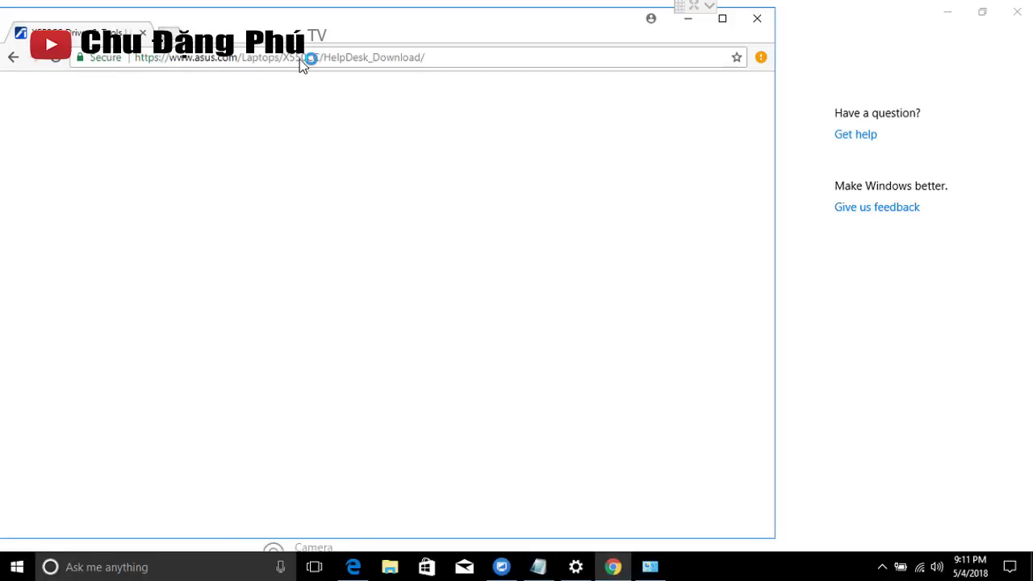
Step: Load the video author's YouTube channel address in a new Chrome tab
key(ctrl+t)
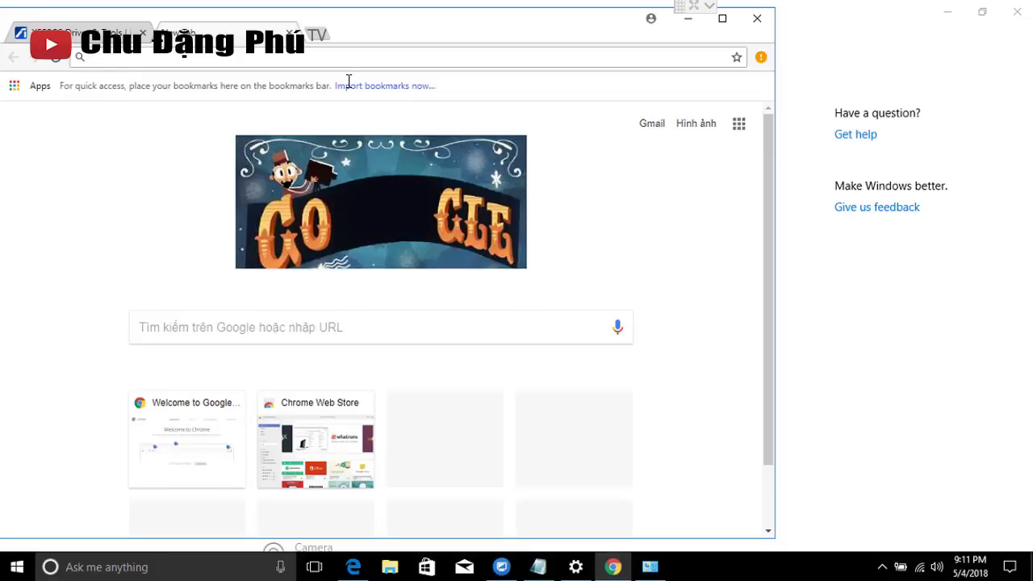
text(youtube)
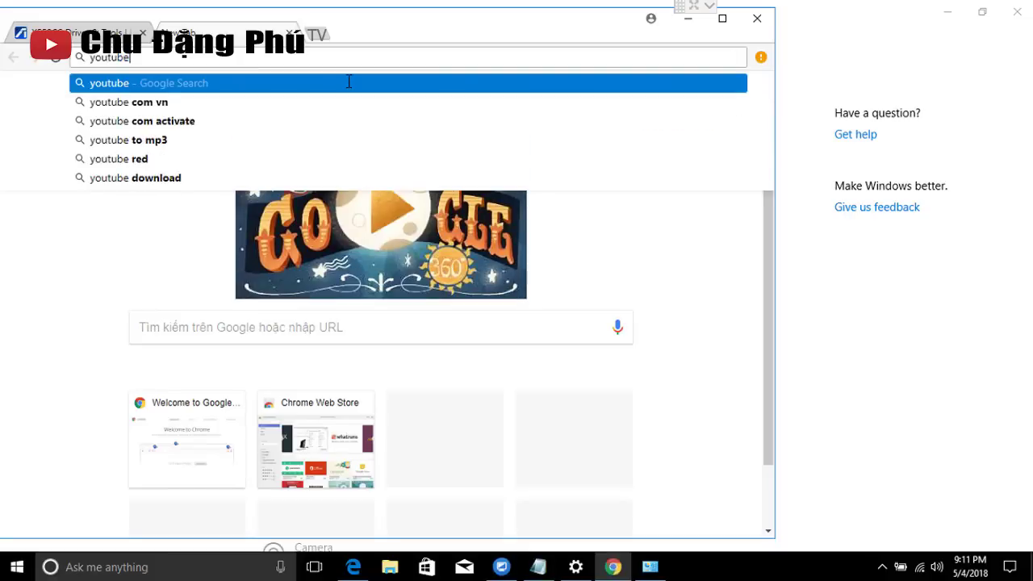
text(.com/c)
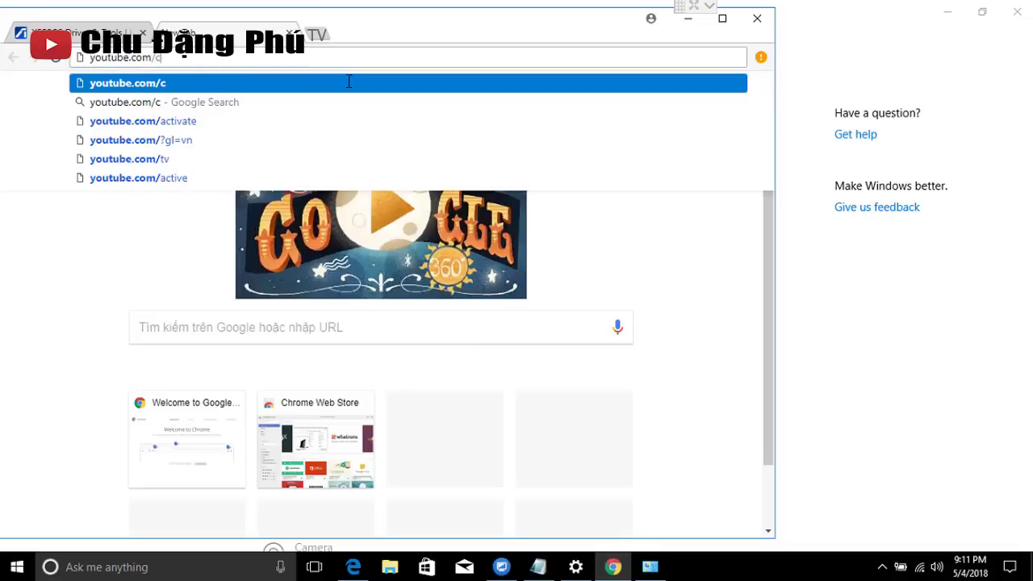
text(hudangphutv)
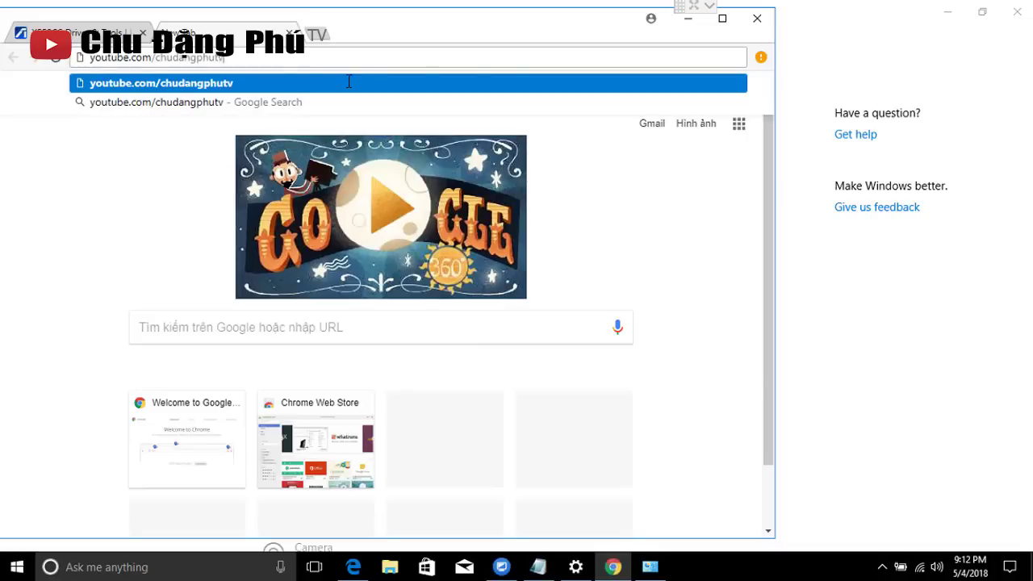
key(Return)
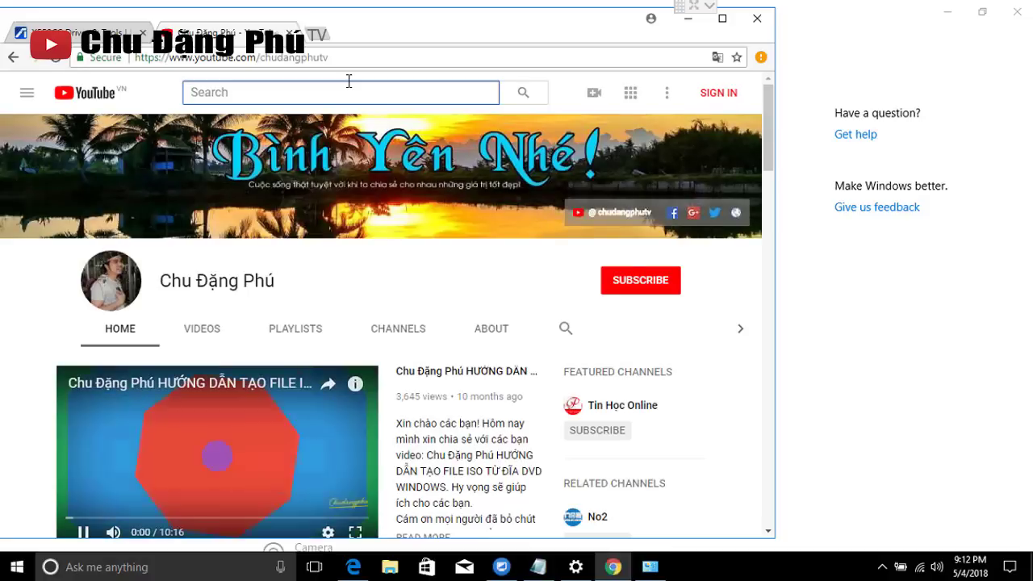
click(207, 337)
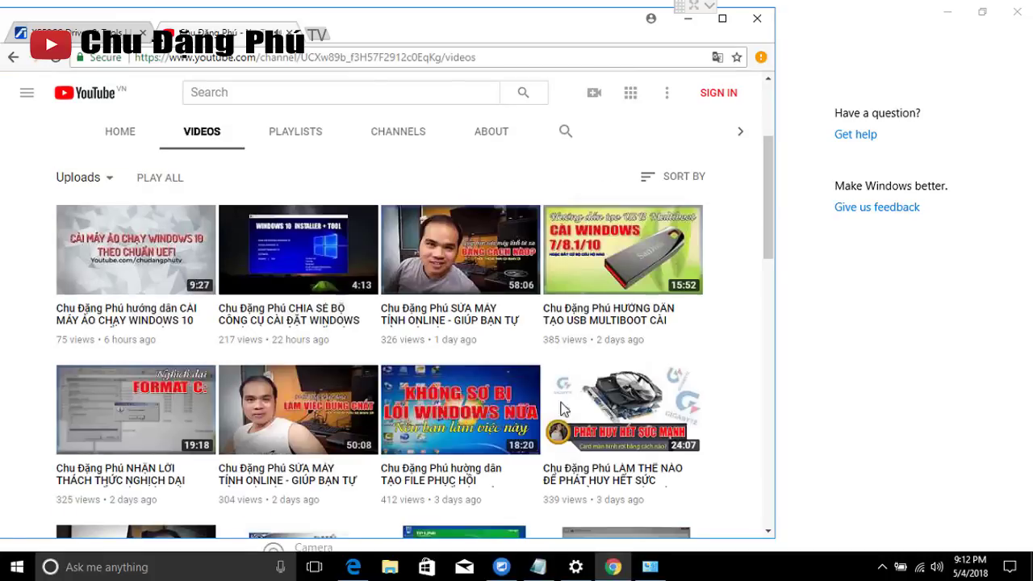
scroll(775, 233, down, 2)
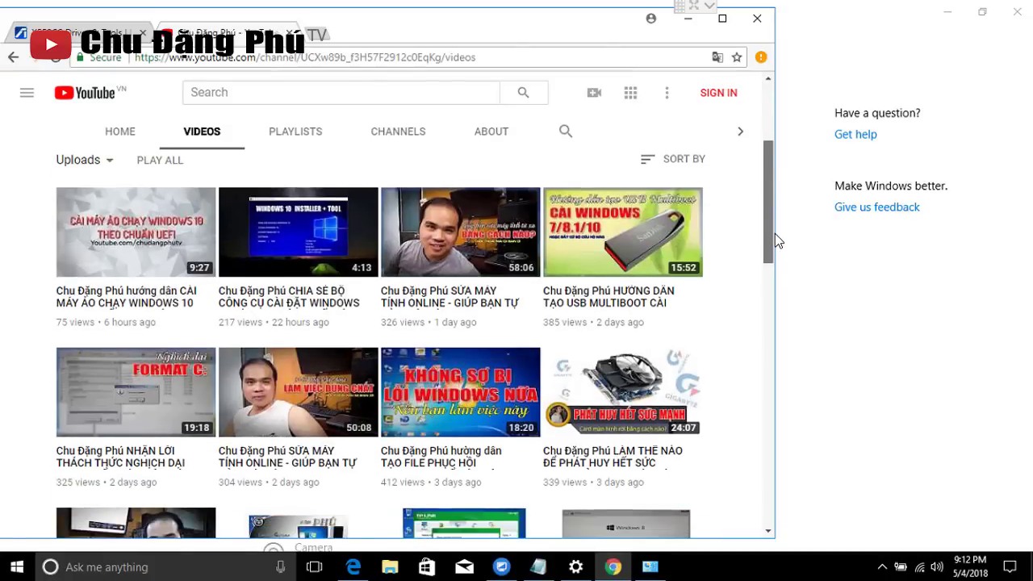
scroll(775, 239, down, 1)
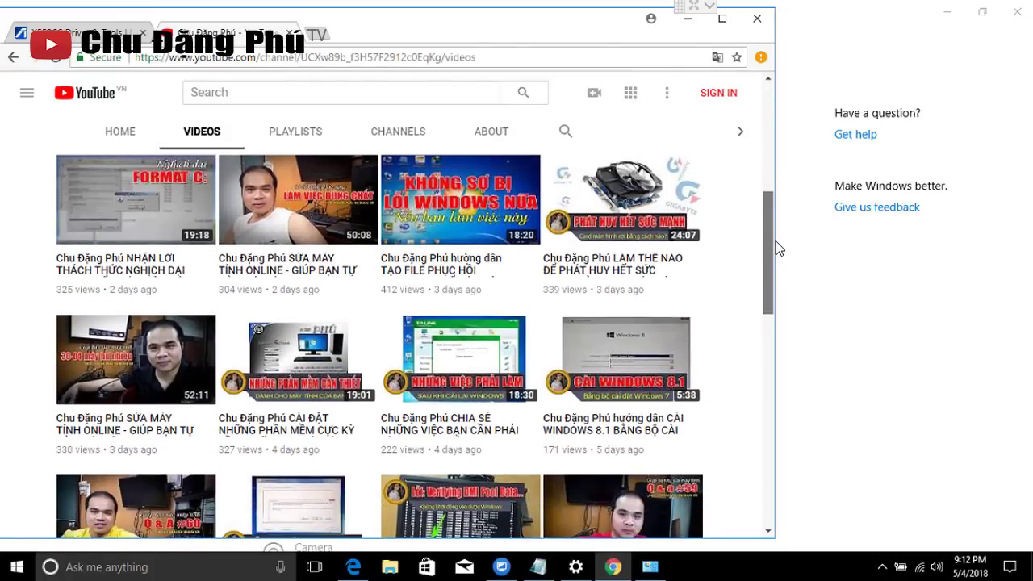
scroll(775, 266, down, 1)
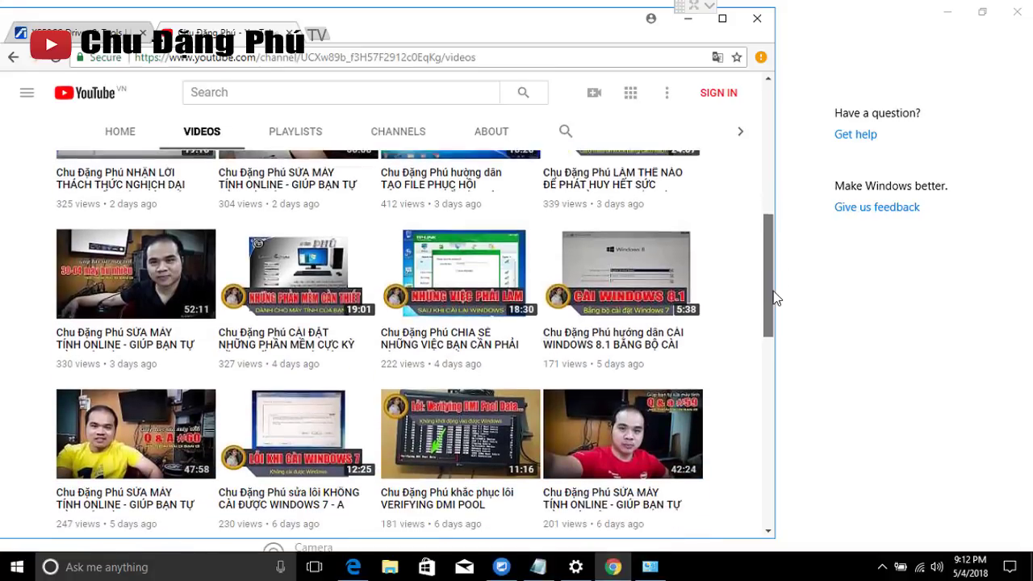
scroll(768, 341, down, 5)
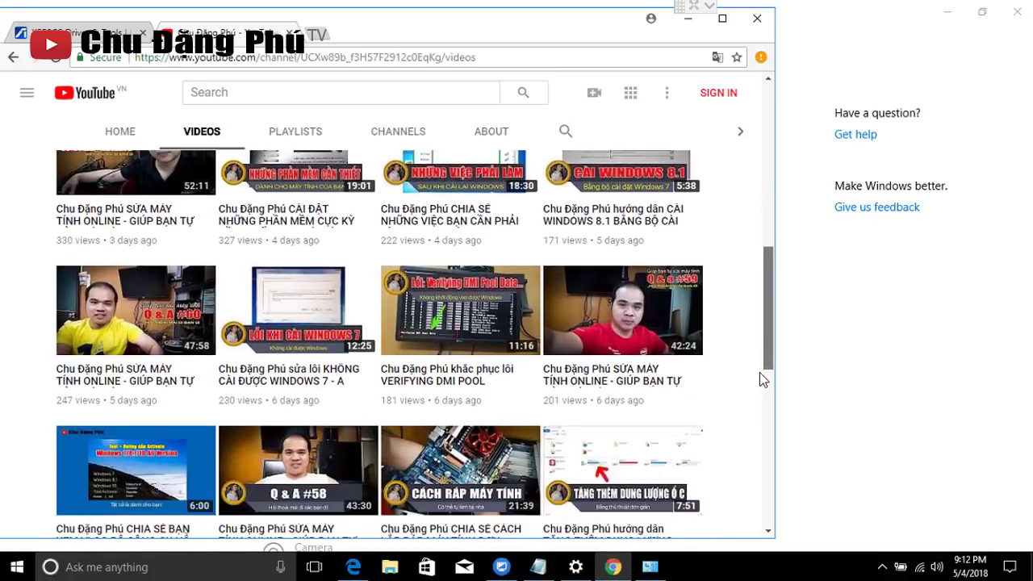
scroll(736, 380, down, 1)
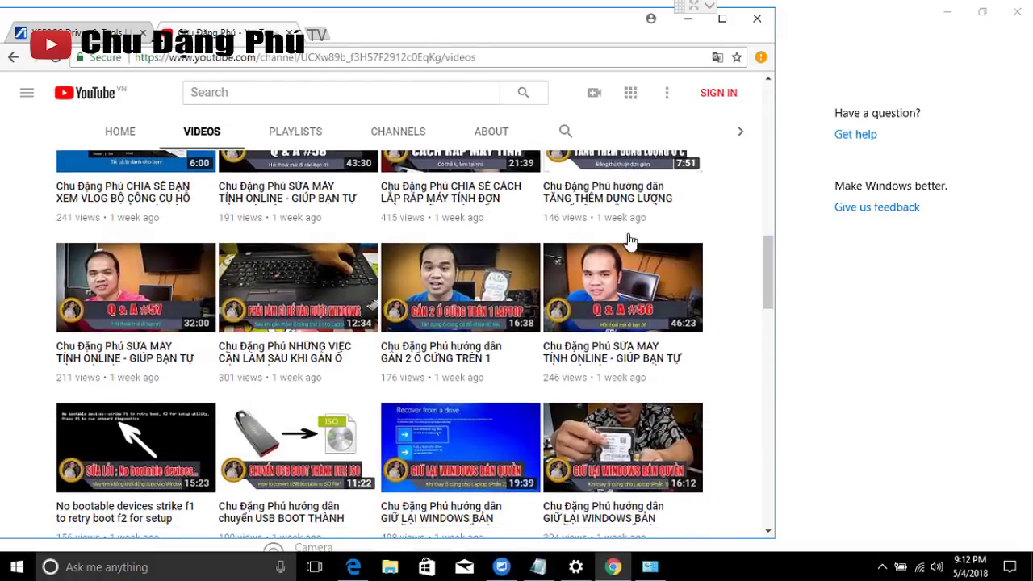
drag(766, 257, 765, 234)
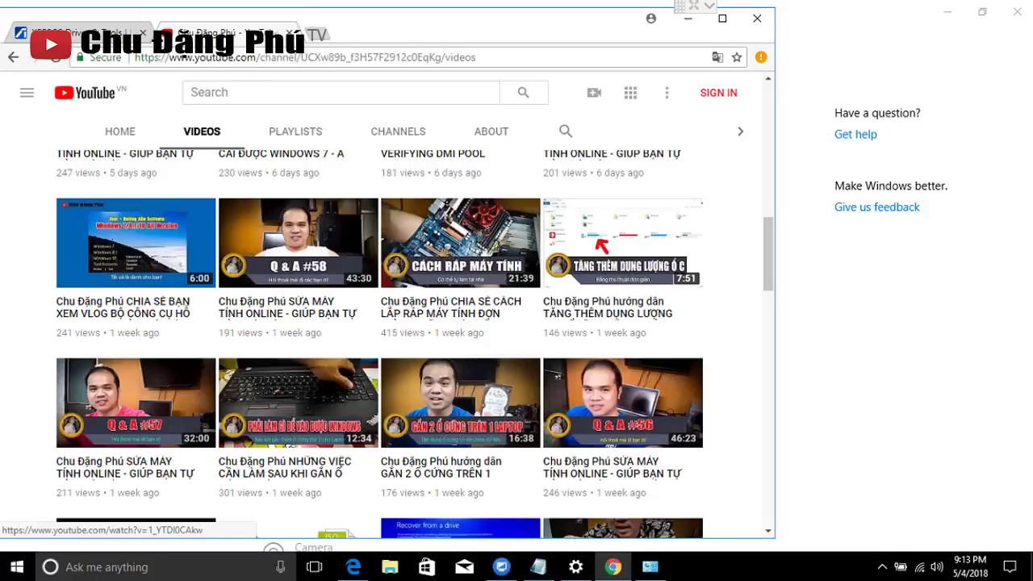
click(687, 19)
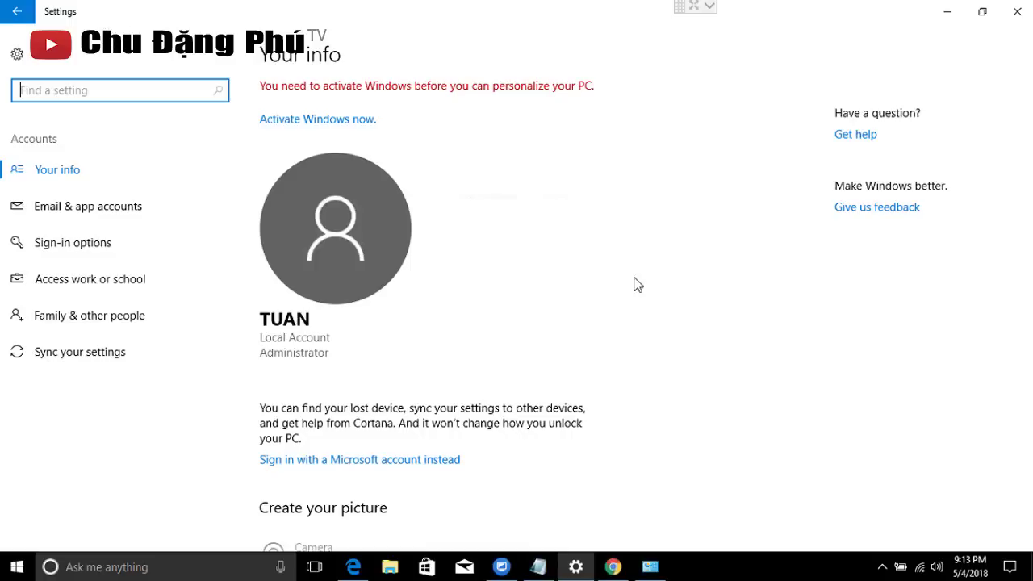
click(613, 567)
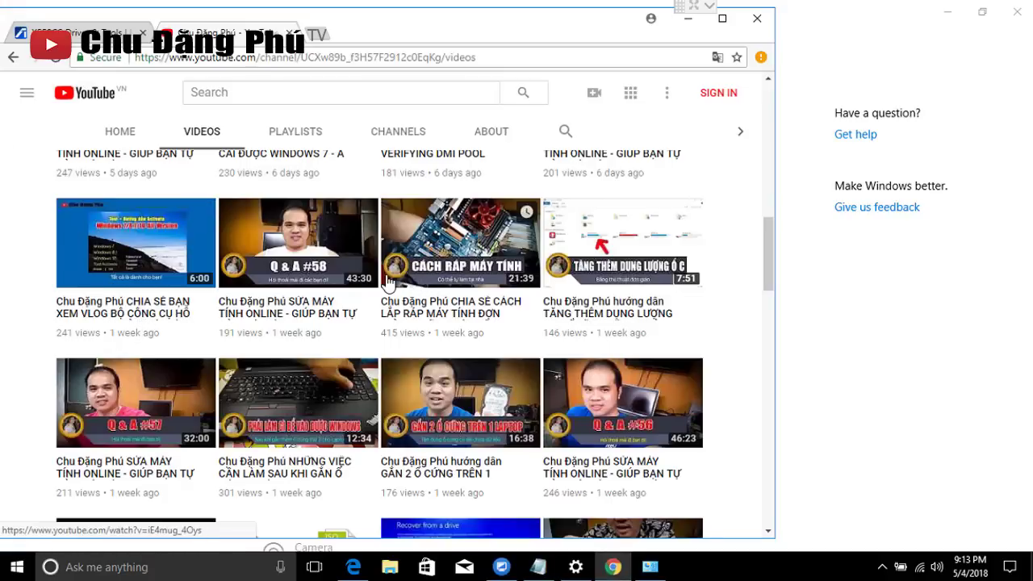
Step: Play the first vlog, mute and pause it, expand its description, then minimize Chrome
click(139, 310)
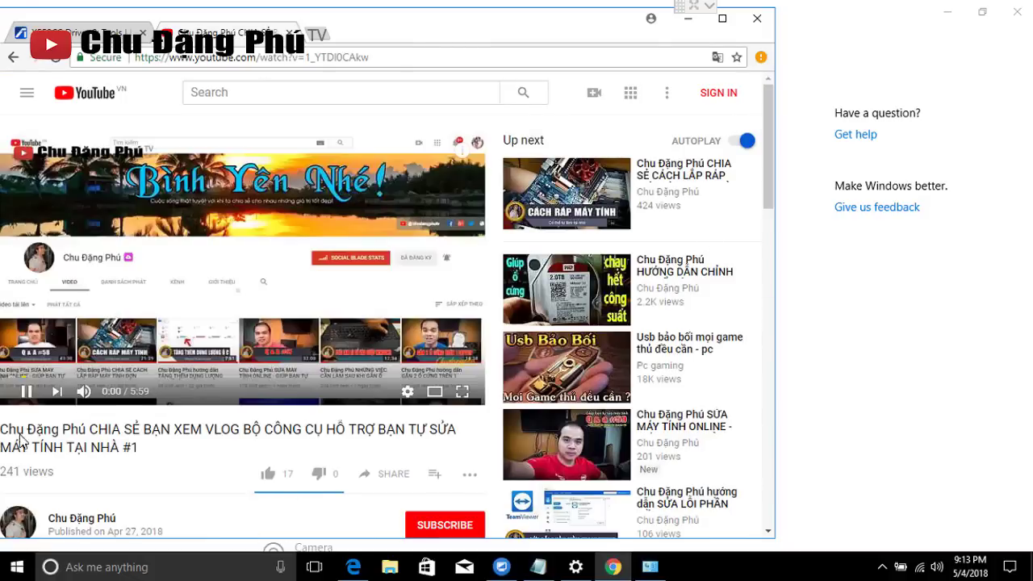
click(83, 394)
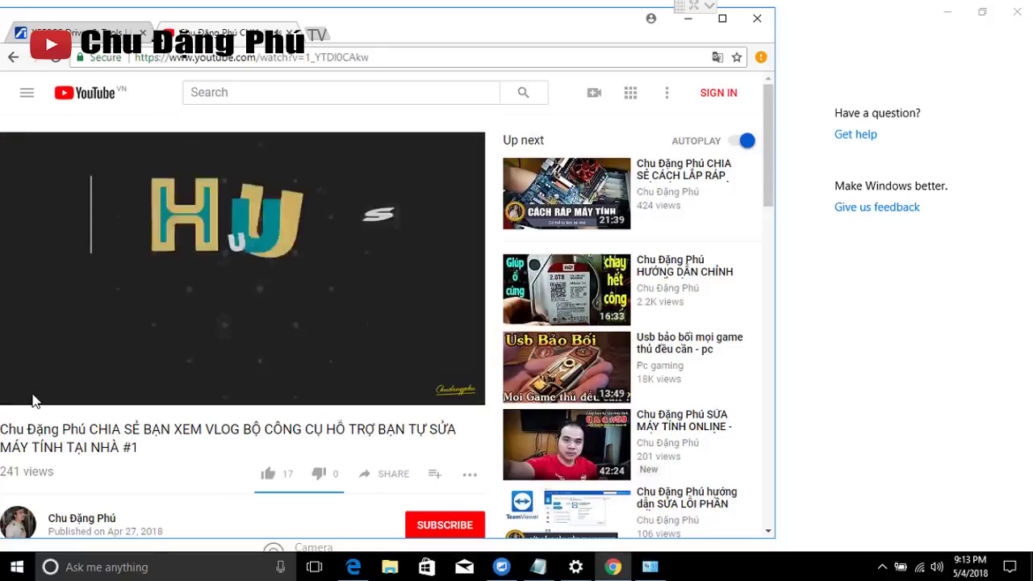
key(k)
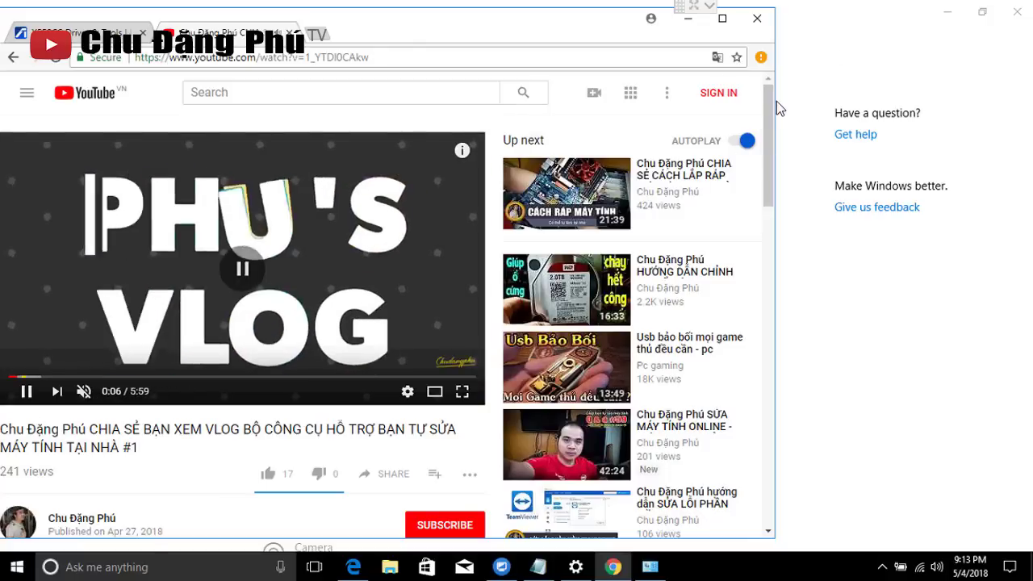
scroll(448, 392, down, 3)
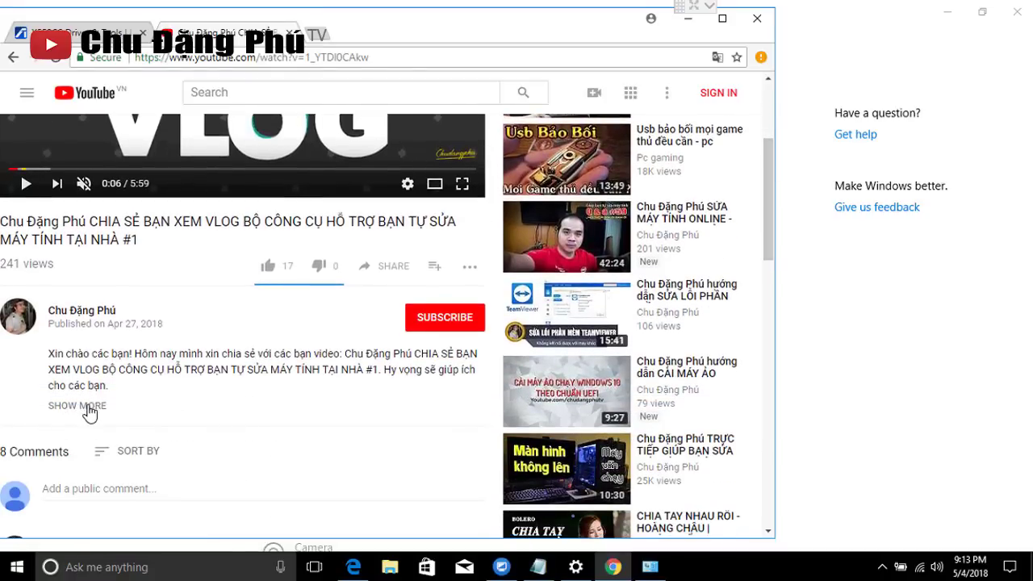
click(86, 405)
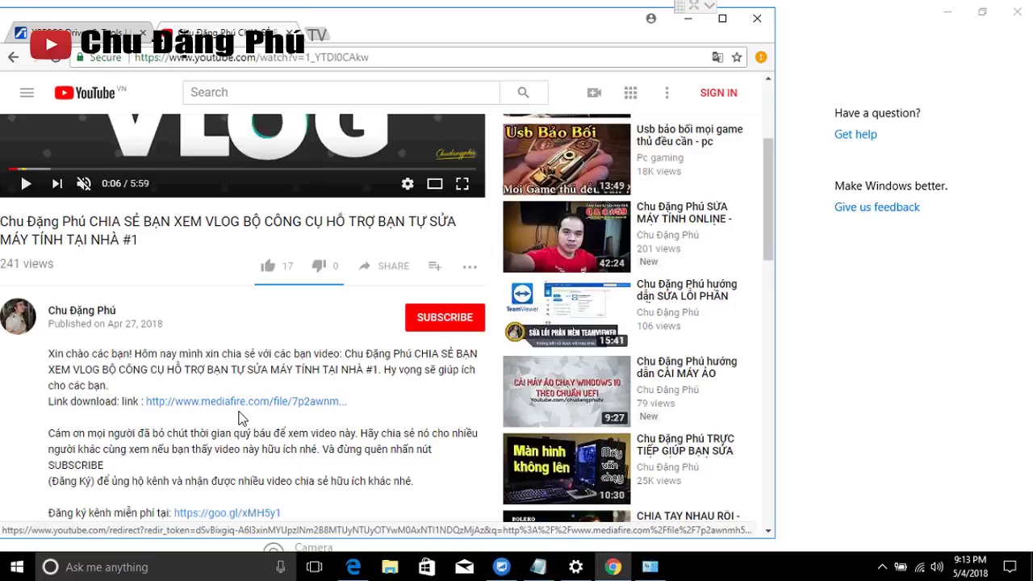
mouse_move(553, 16)
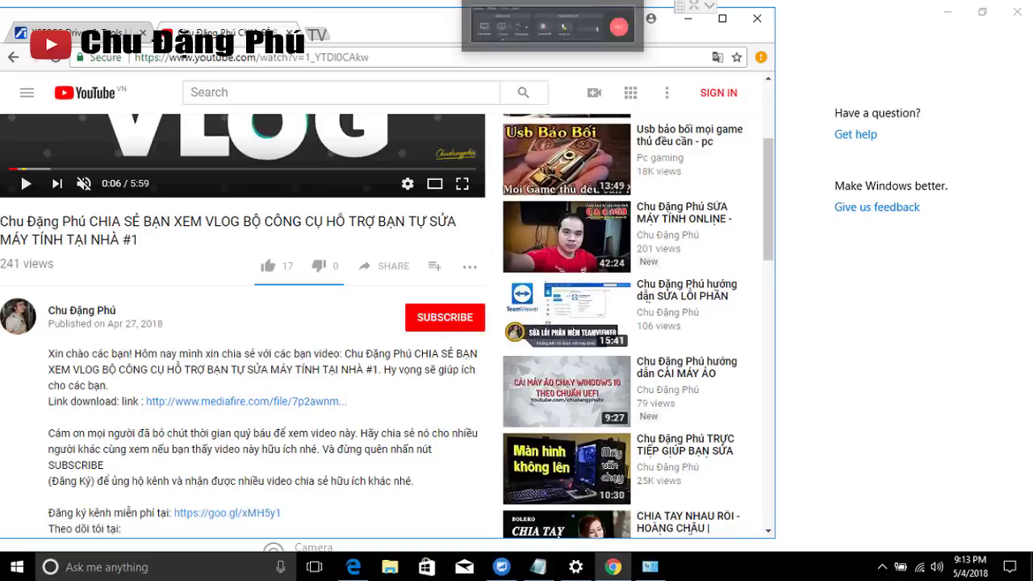
click(688, 17)
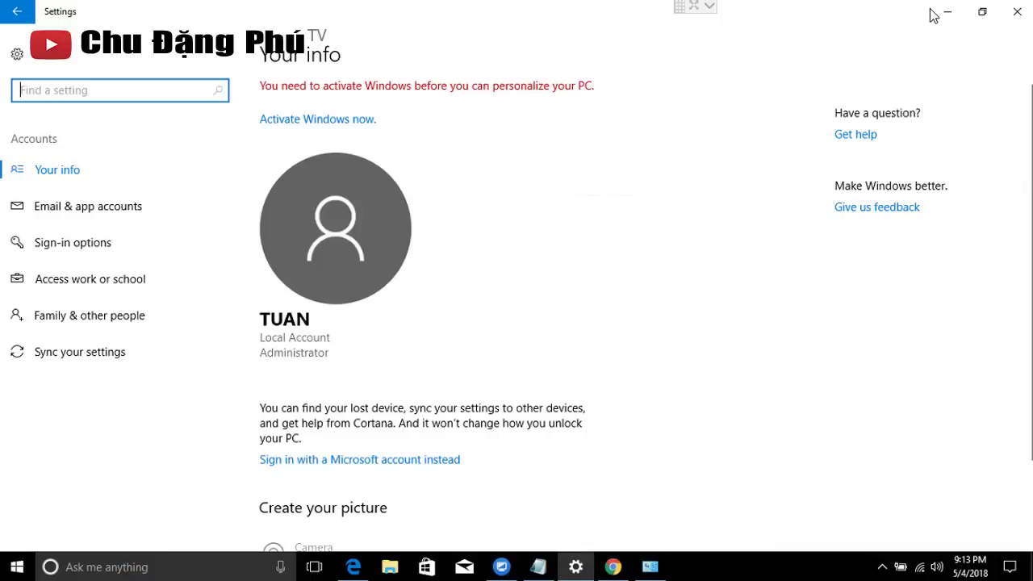
Step: Switch to the User Accounts Control Panel window
scroll(945, 15, down, 2)
scroll(675, 358, down, 1)
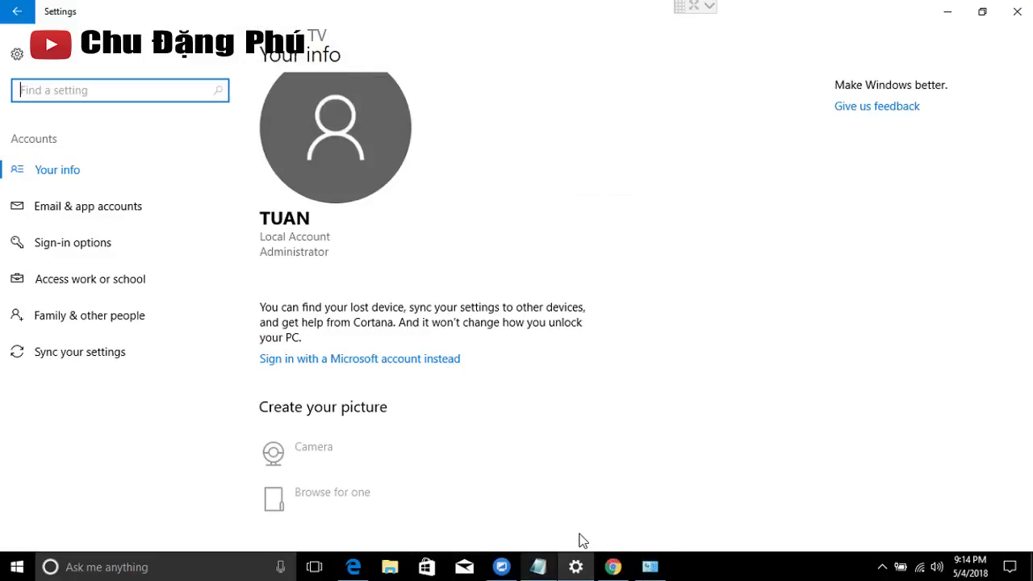
click(648, 569)
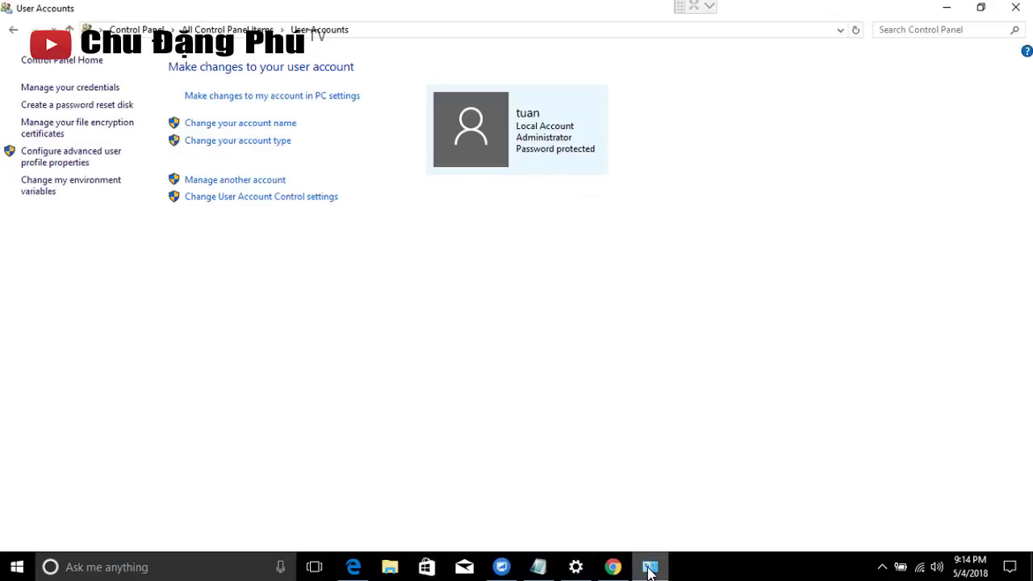
mouse_move(651, 572)
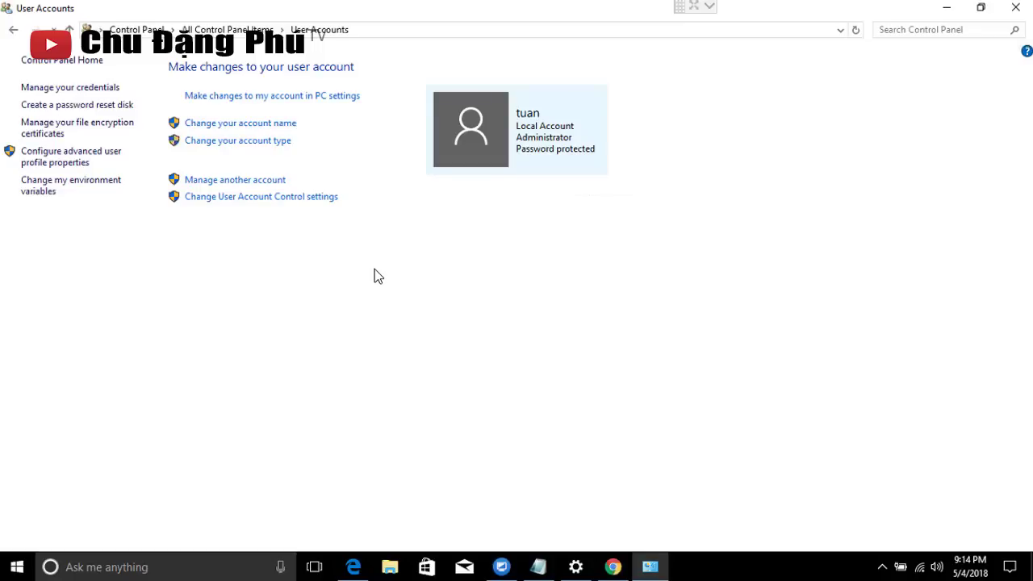
Step: Return to Chrome, open a new tab and type the search 'winrar'
click(613, 566)
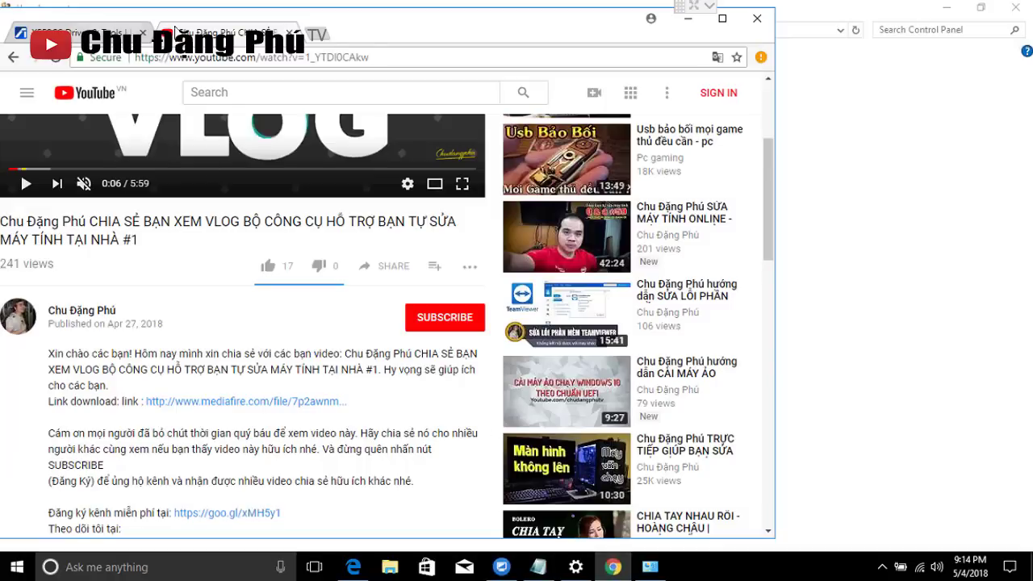
click(319, 33)
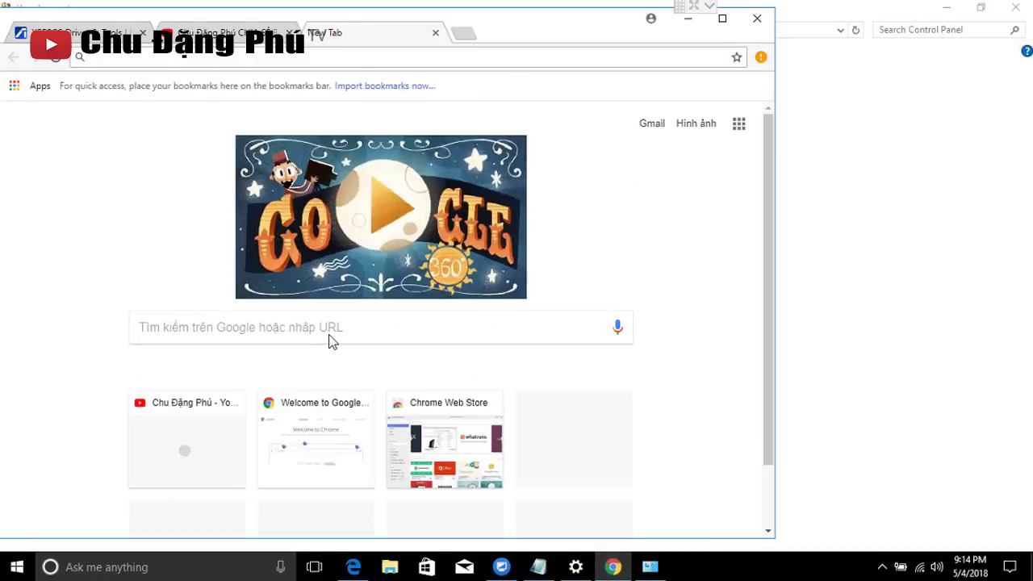
click(332, 327)
text(winrar 64bit)
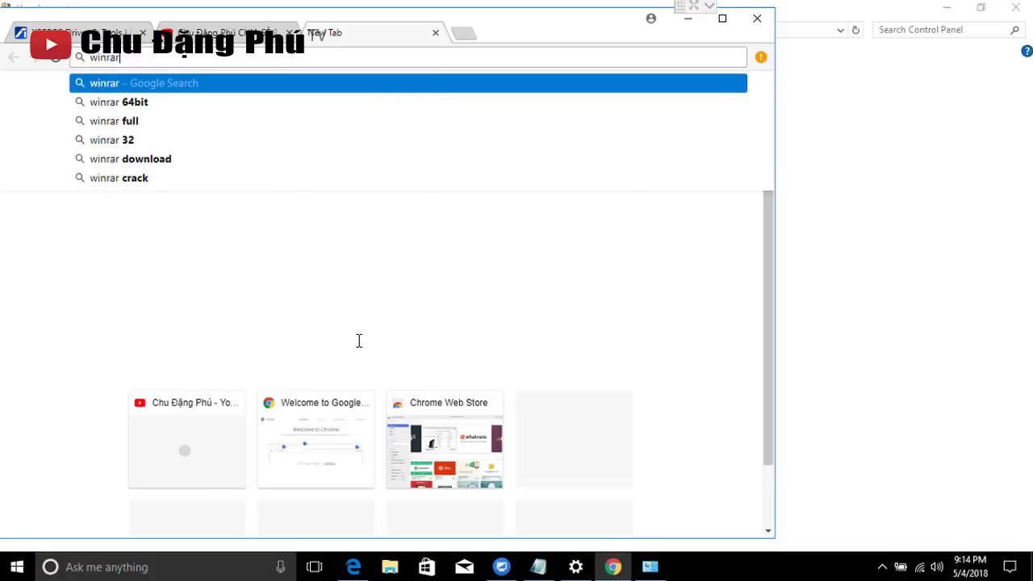
Step: Search Google for 'winrar 64bit' and open the win-rar.com download result
click(242, 96)
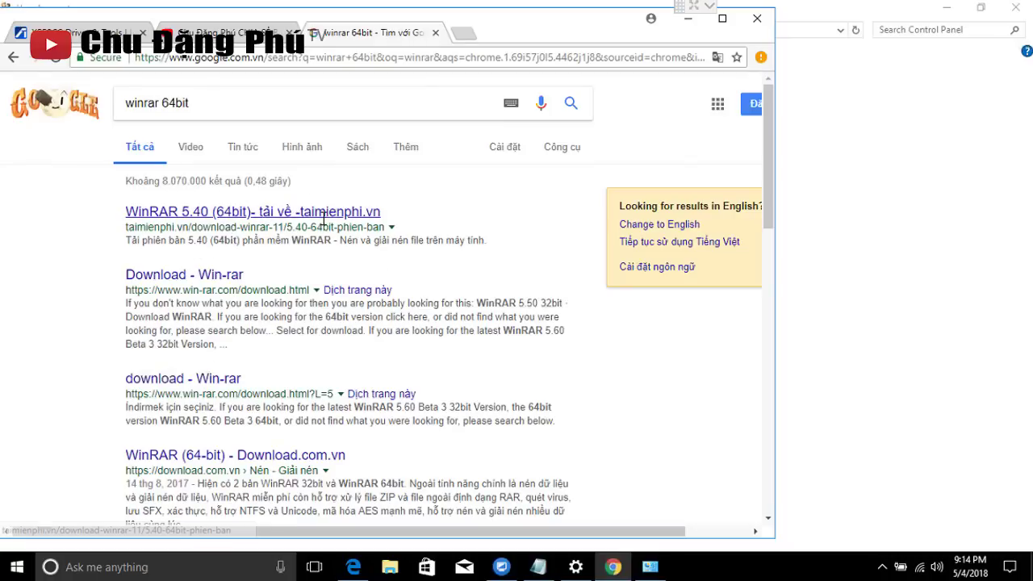
click(184, 275)
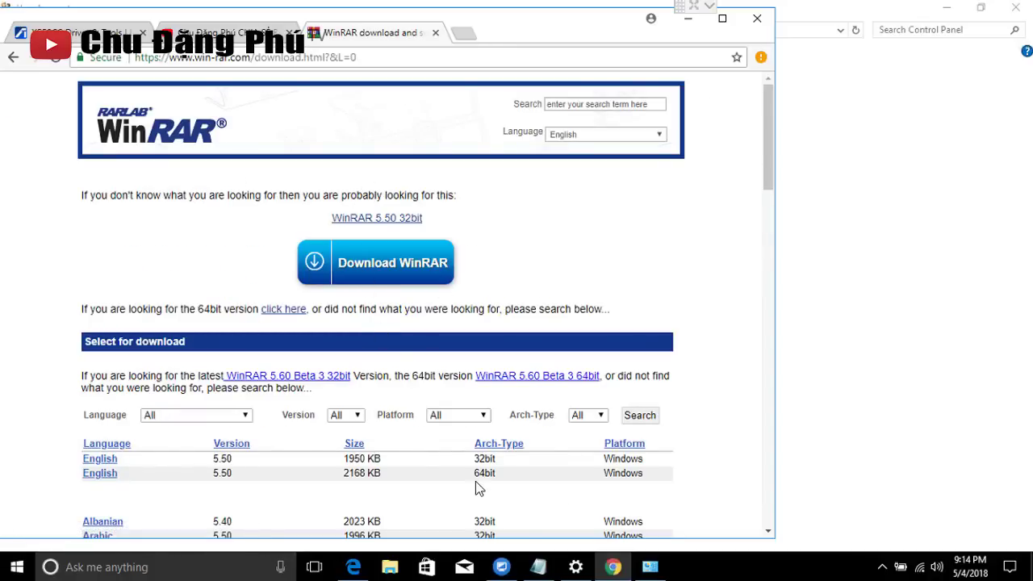
Step: Download the English WinRAR 5.50 64-bit installer, winrar-x64-550.exe
click(100, 473)
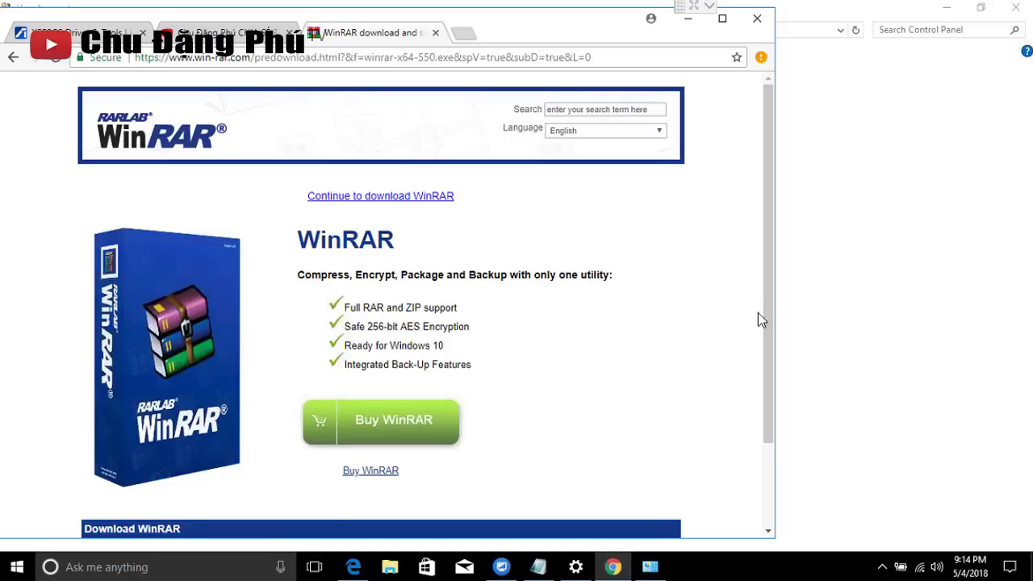
drag(767, 203, 773, 277)
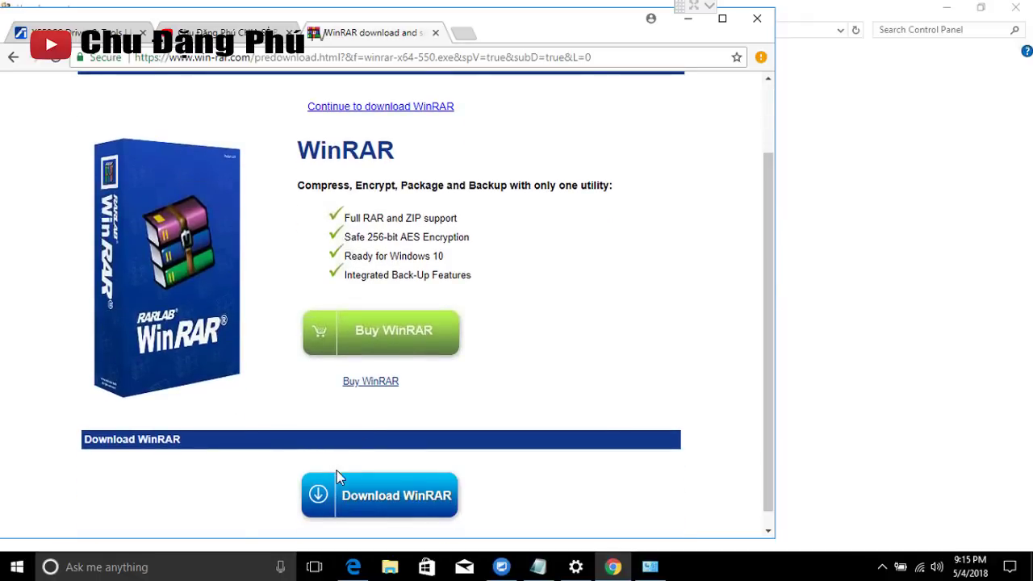
click(282, 495)
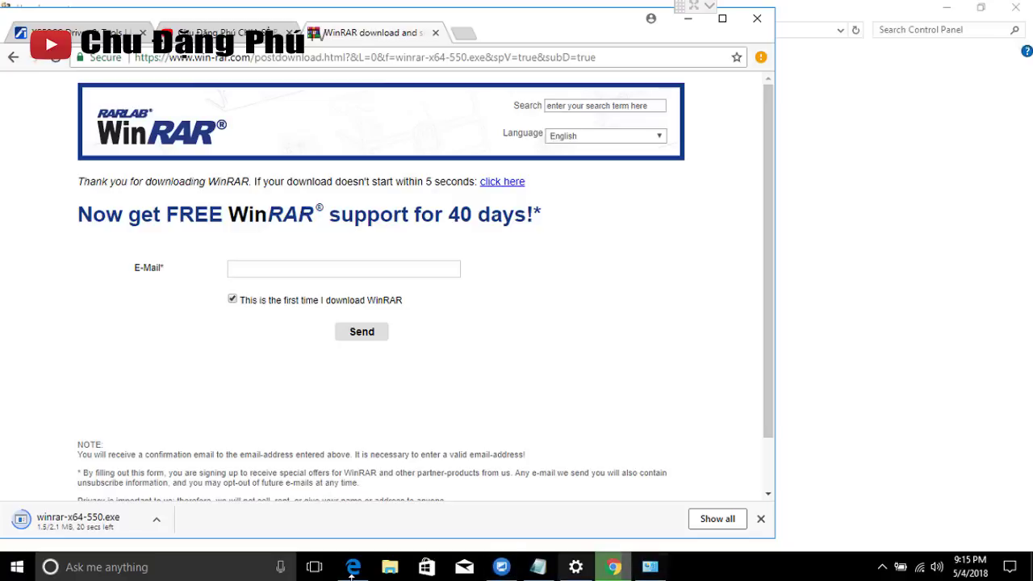
mouse_move(502, 567)
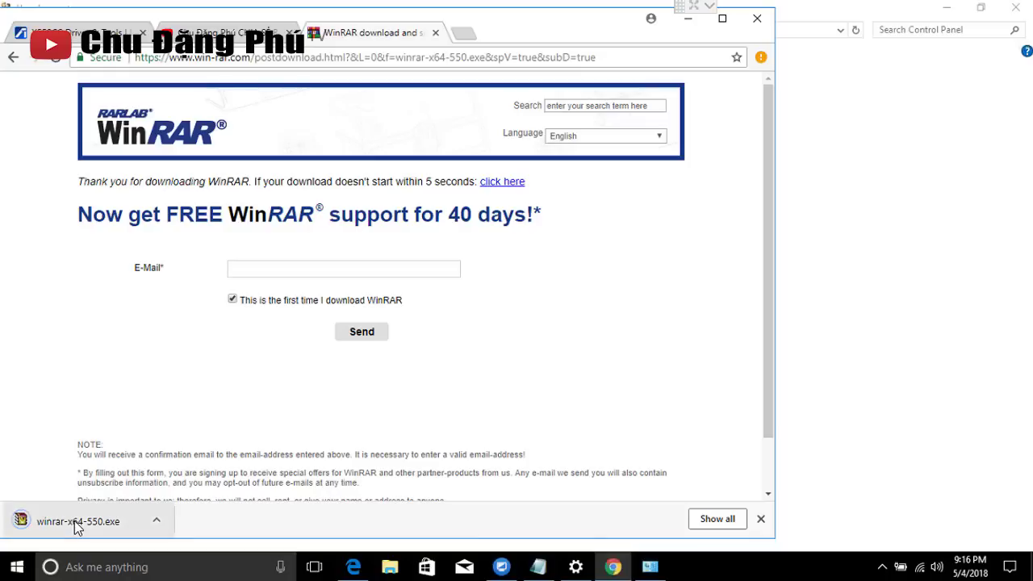
Step: Run winrar-x64-550.exe from Chrome's download bar and start the installation
click(130, 507)
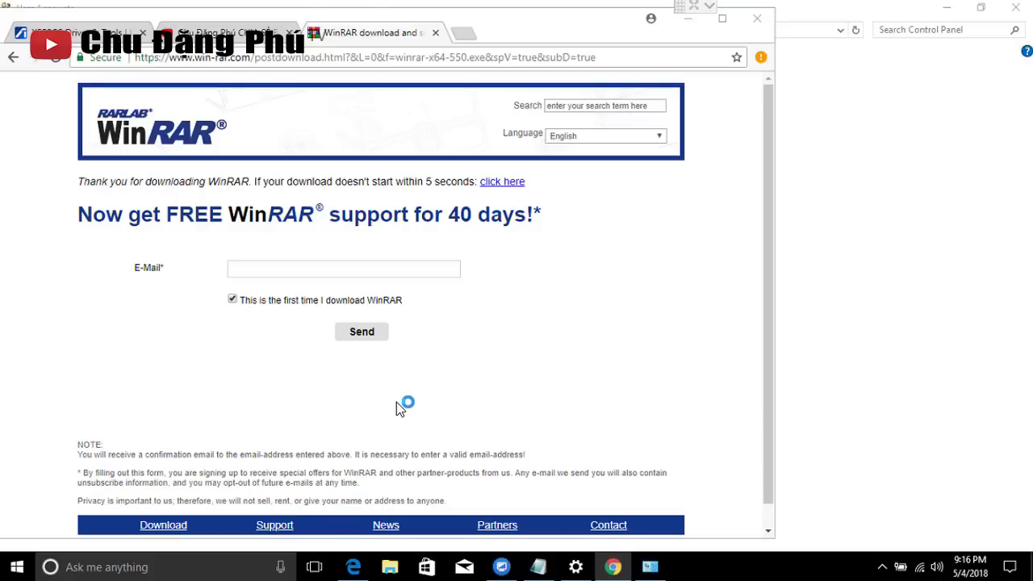
click(490, 433)
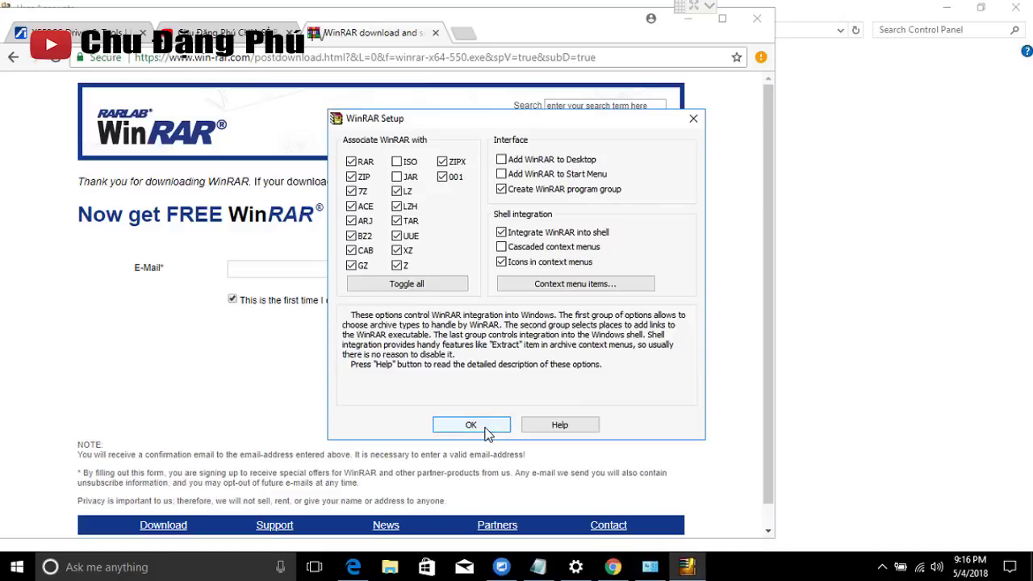
Step: Accept the default WinRAR association options and finish setup
click(488, 427)
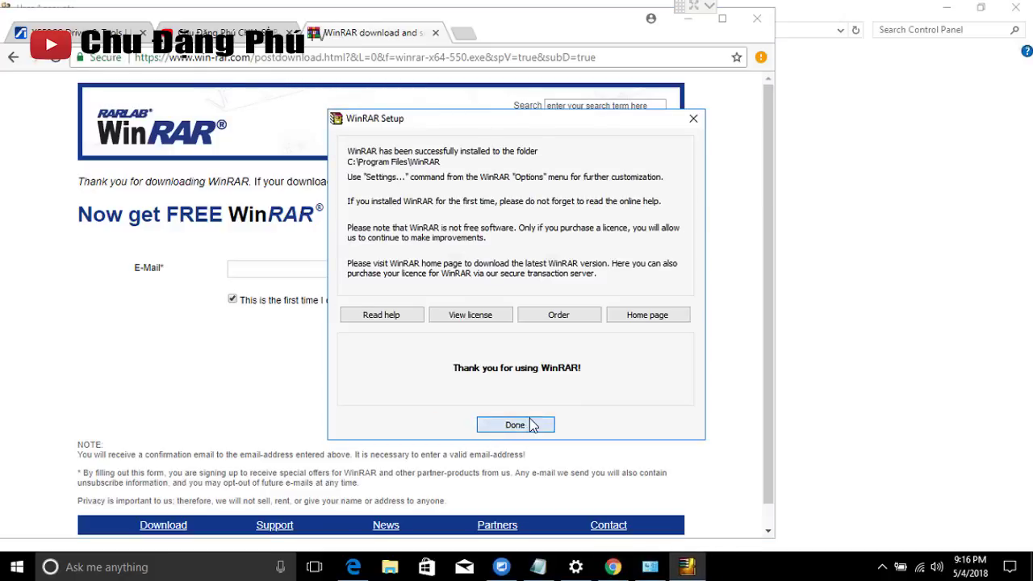
click(516, 424)
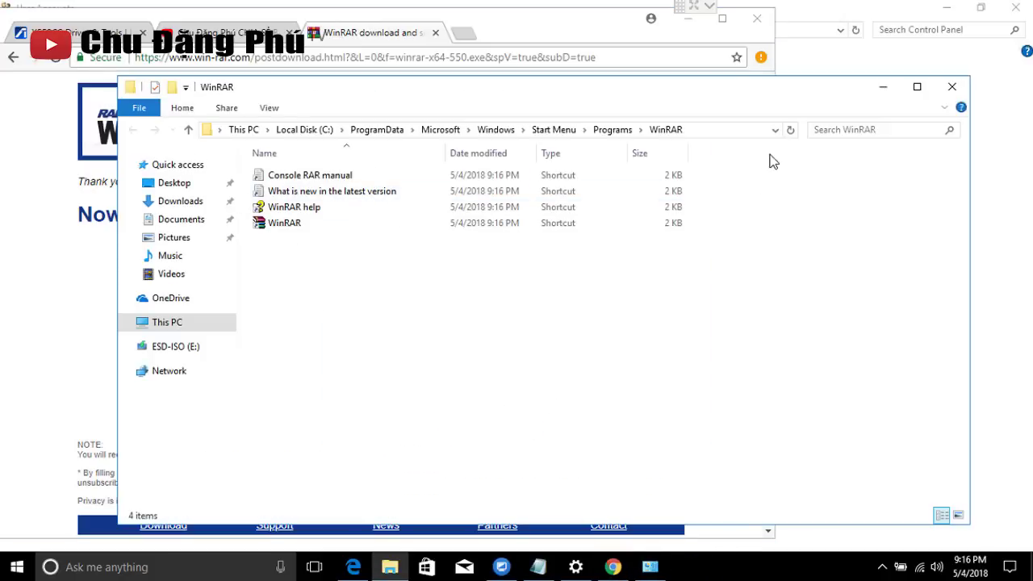
Step: Launch WinRAR, dismiss the purchase reminder and nudge the window down-right
double_click(300, 229)
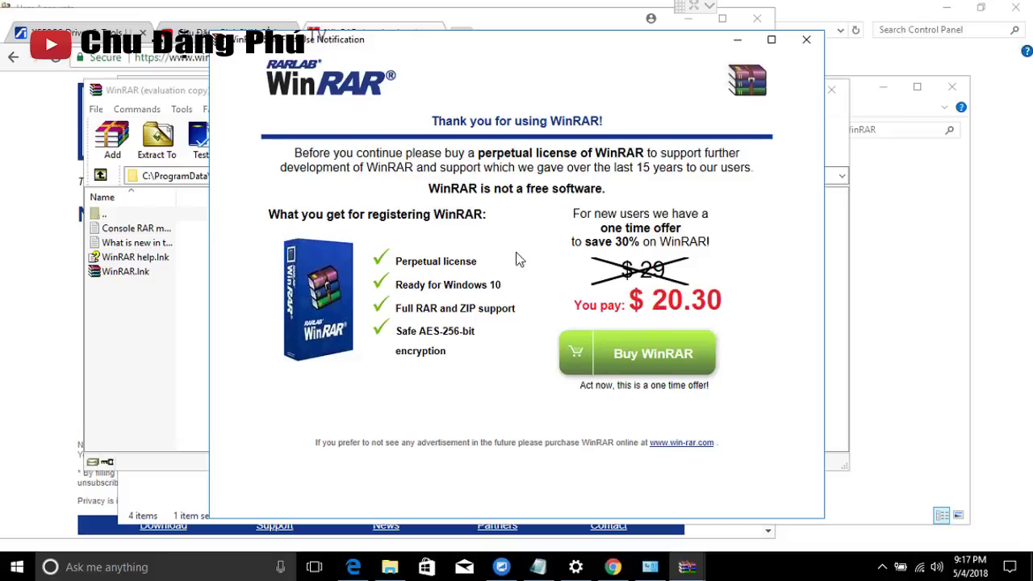
click(807, 41)
drag(676, 97, 705, 107)
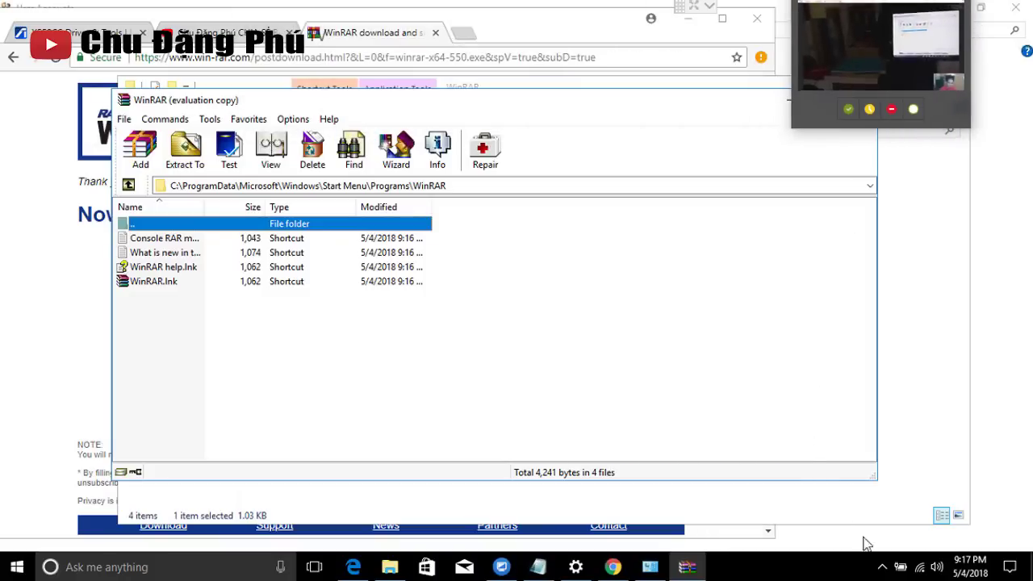
Step: Open Internet Download Manager from the tray, view its registration menu, then close it
click(885, 566)
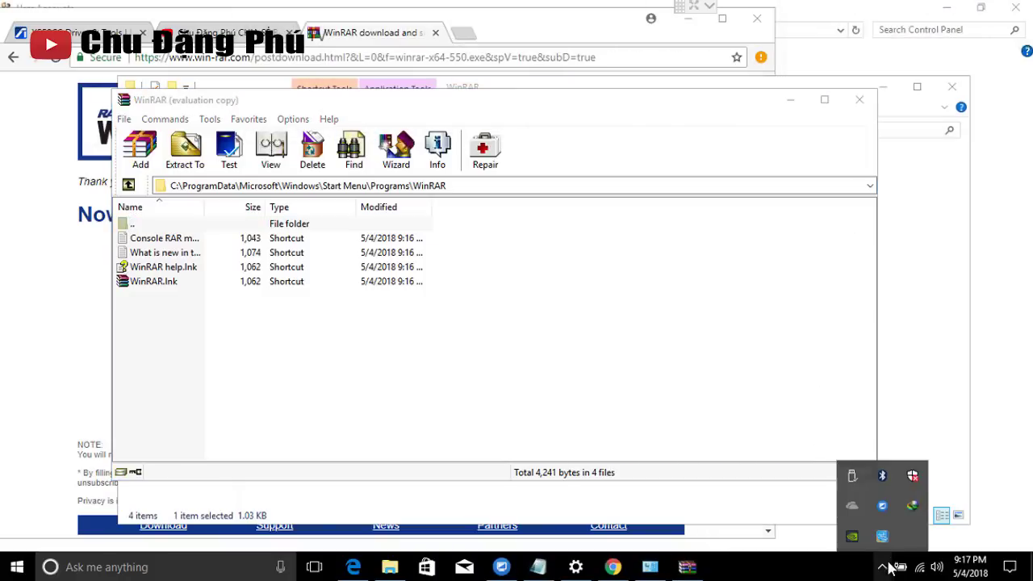
double_click(912, 506)
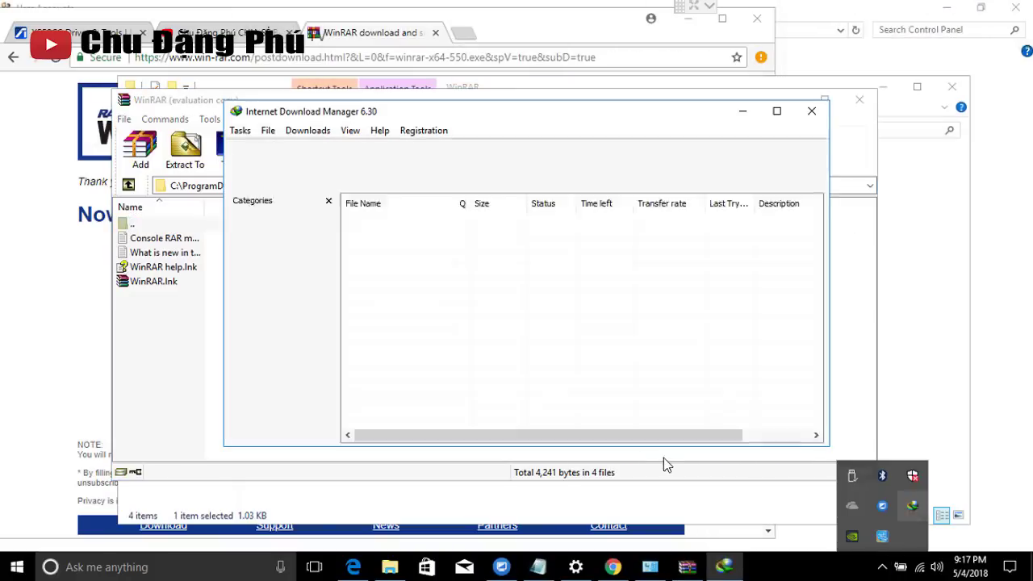
click(423, 131)
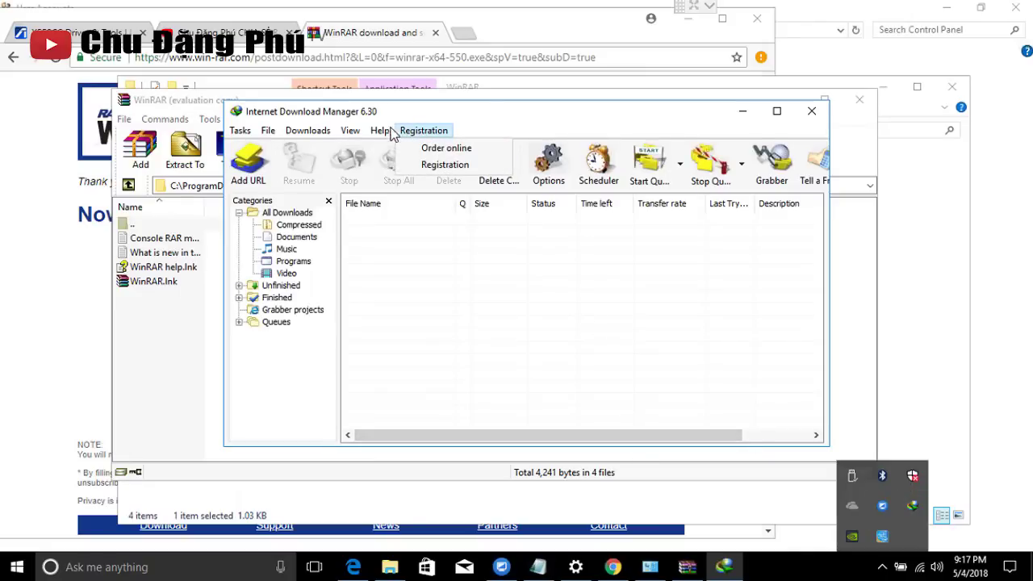
mouse_move(379, 131)
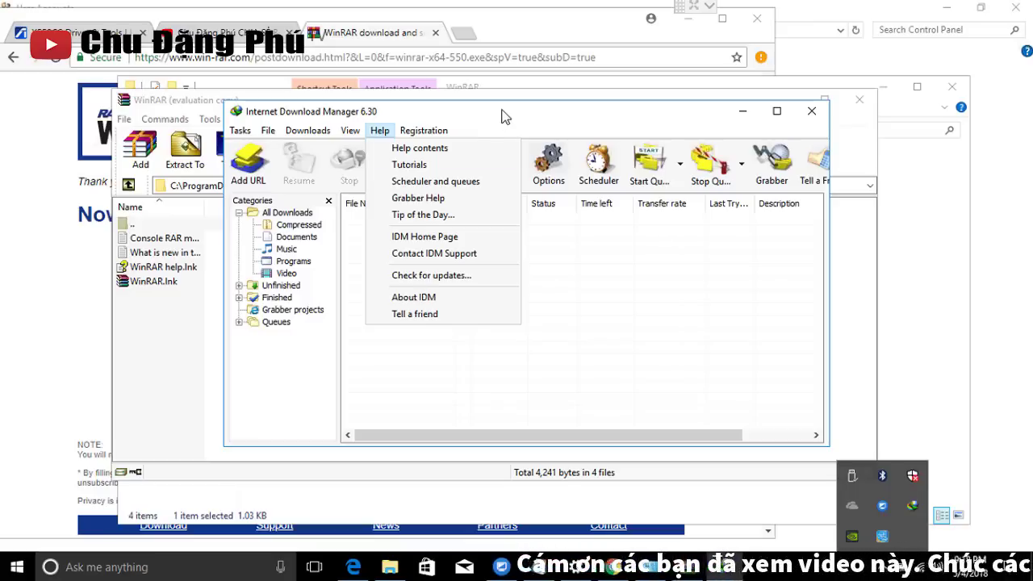
click(543, 119)
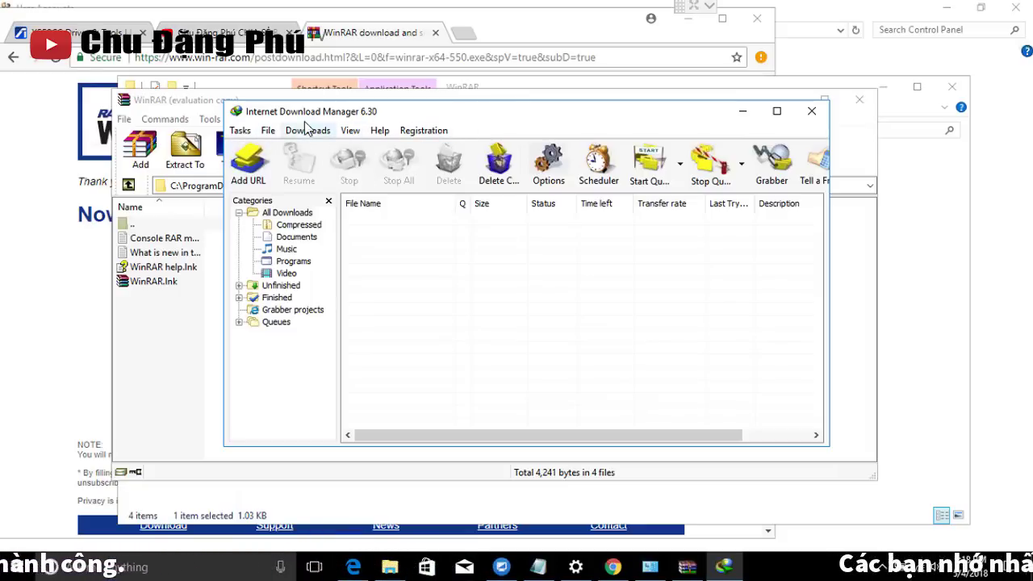
click(812, 111)
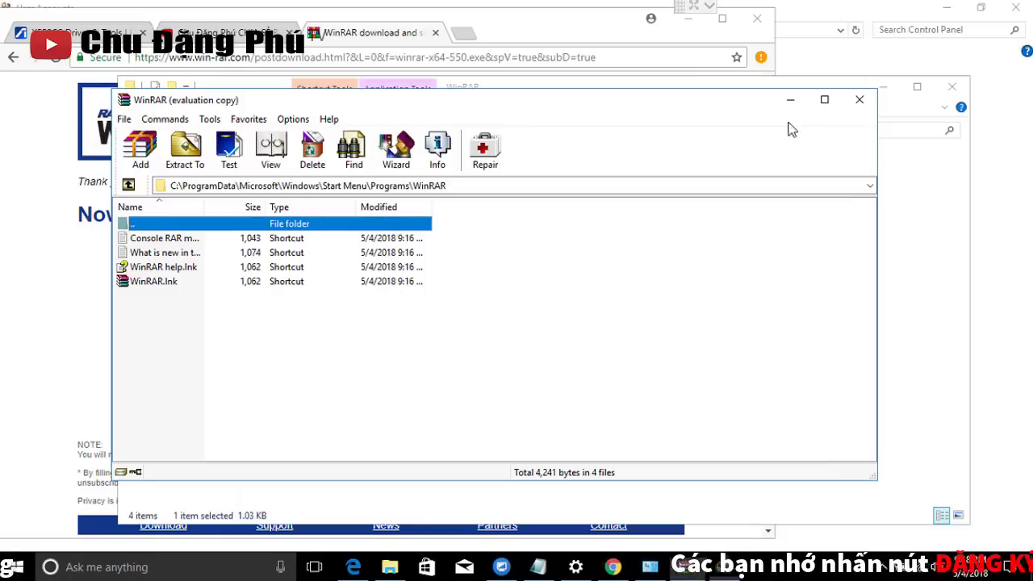
Step: Close WinRAR and its Start Menu folder window, then show the desktop with Win+D
click(856, 101)
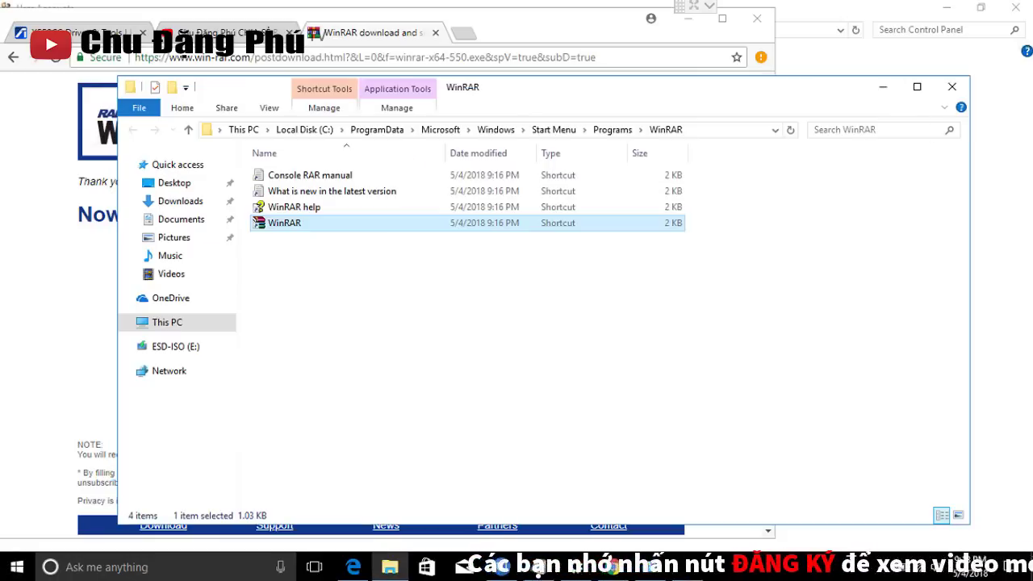
click(952, 86)
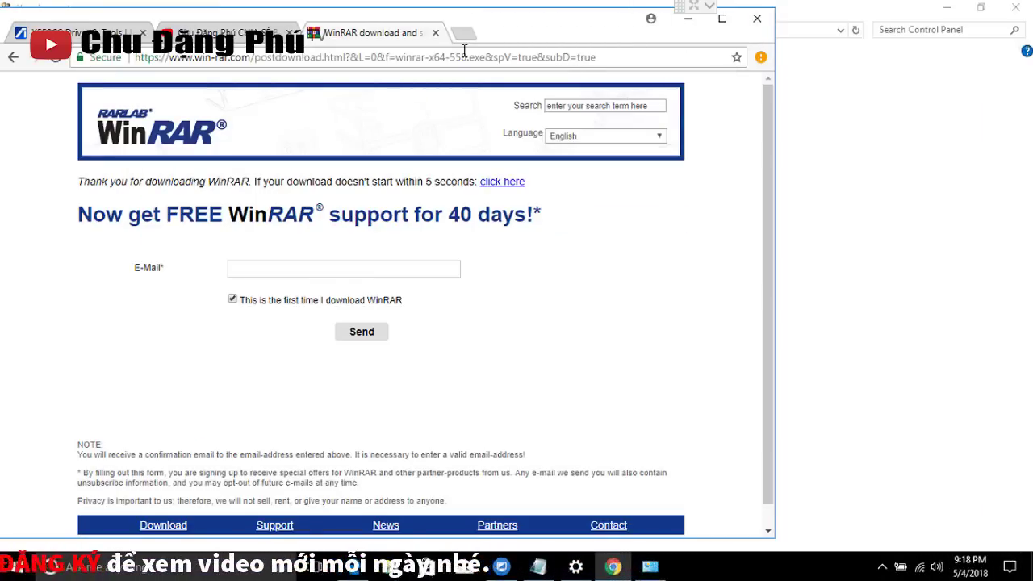
mouse_move(469, 4)
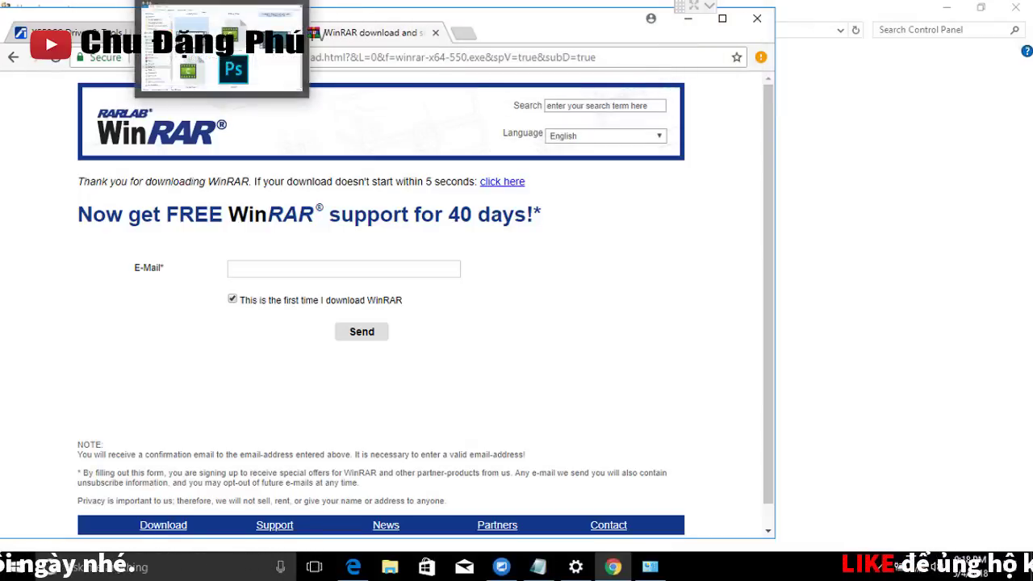
mouse_move(557, 3)
click(565, 32)
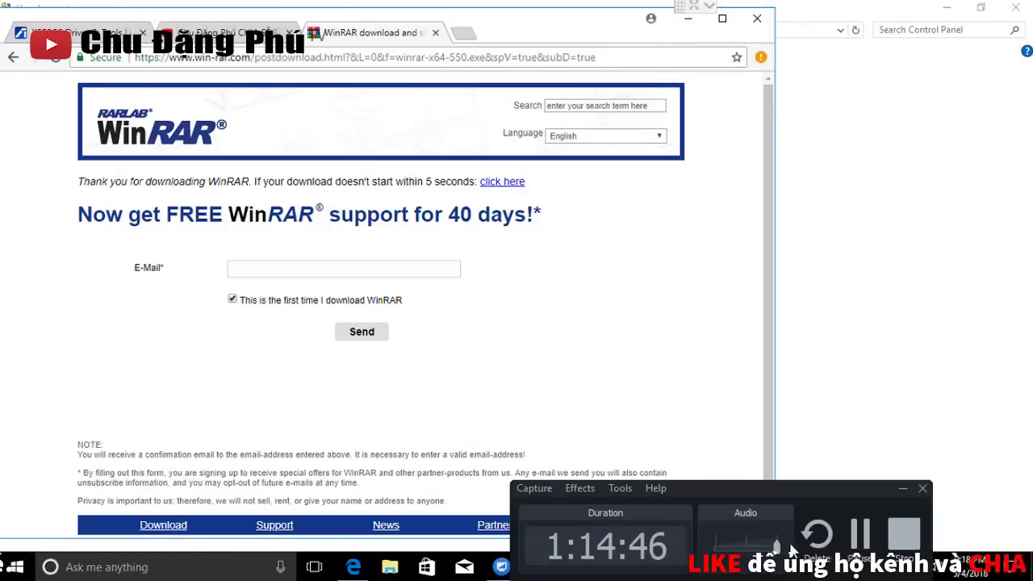
key(super+d)
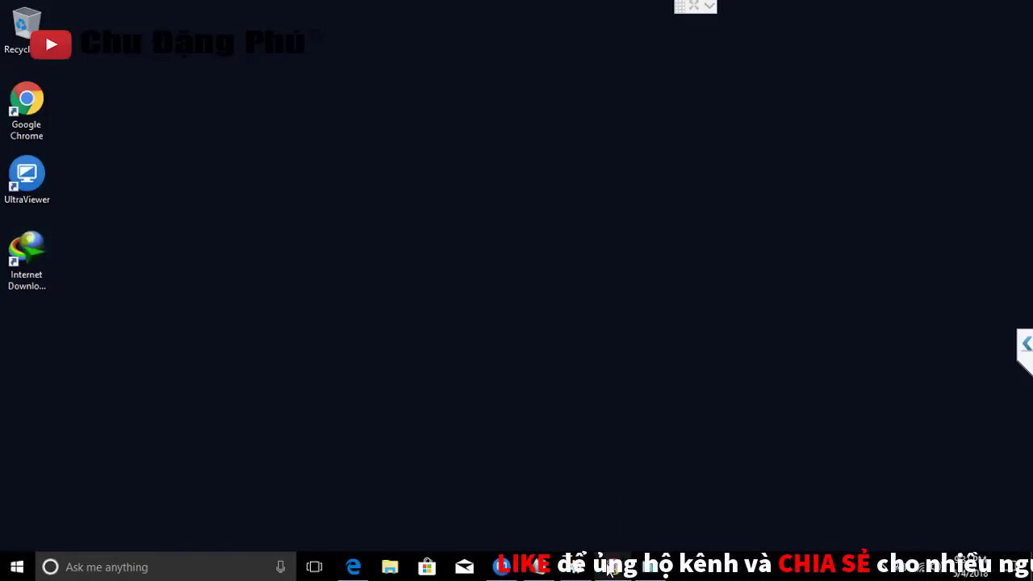
Step: Bring Chrome's UniKey page forward, then minimize the browser
click(612, 569)
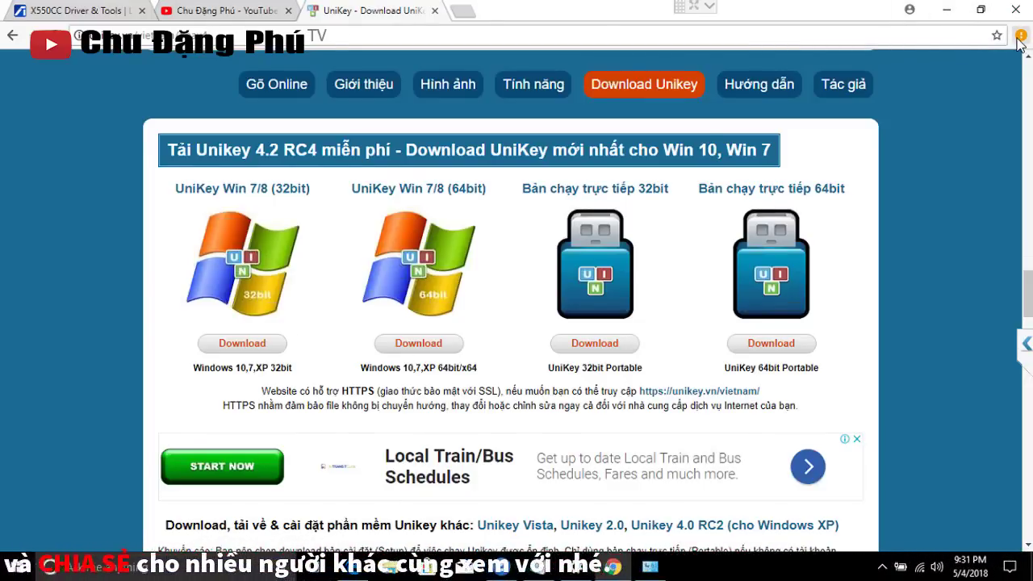
right_click(847, 24)
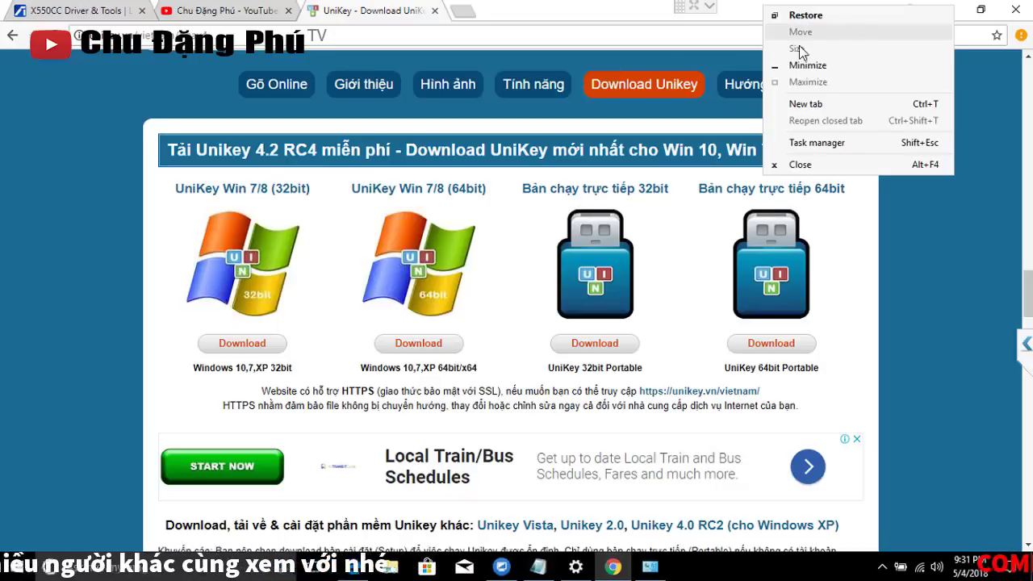
click(73, 107)
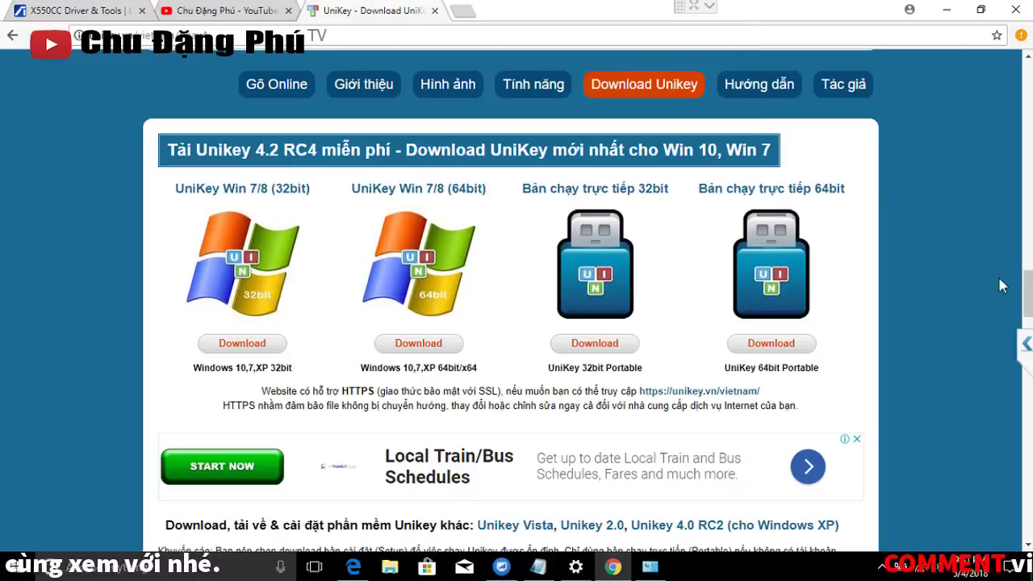
drag(1023, 295, 1024, 234)
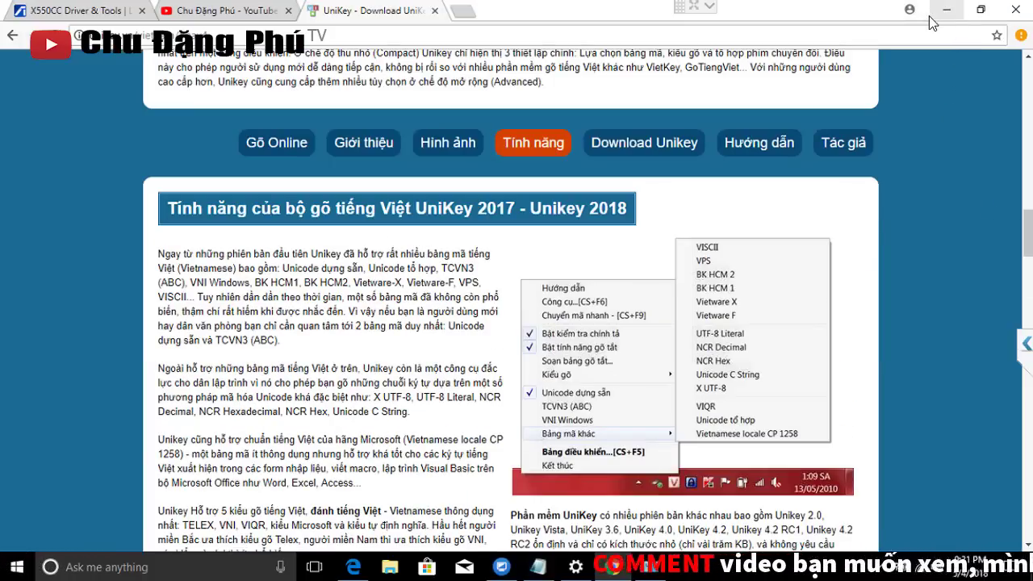
click(937, 16)
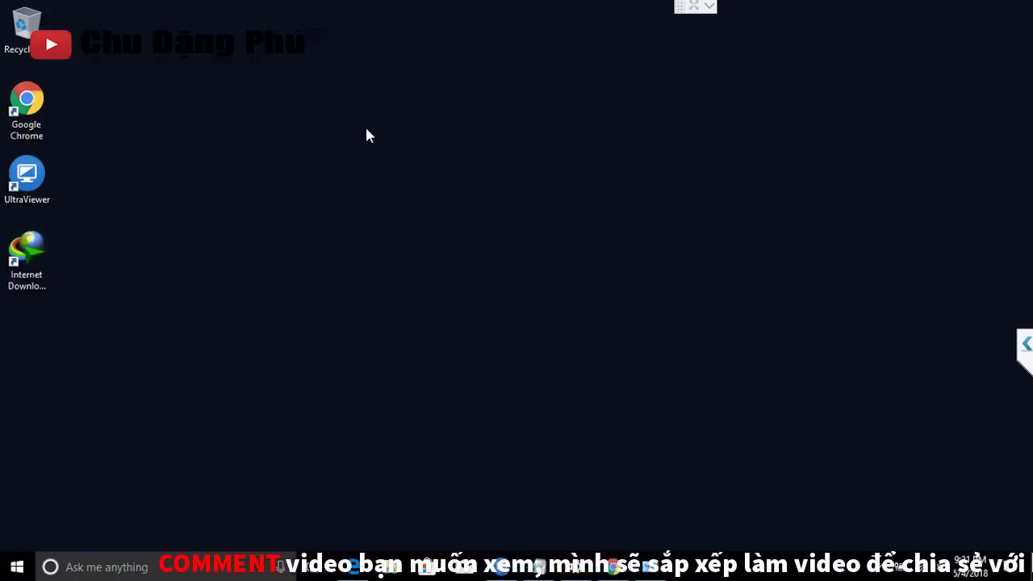
Step: Check Downloads and its empty Programs folder in File Explorer, then return to Chrome
key(super+e)
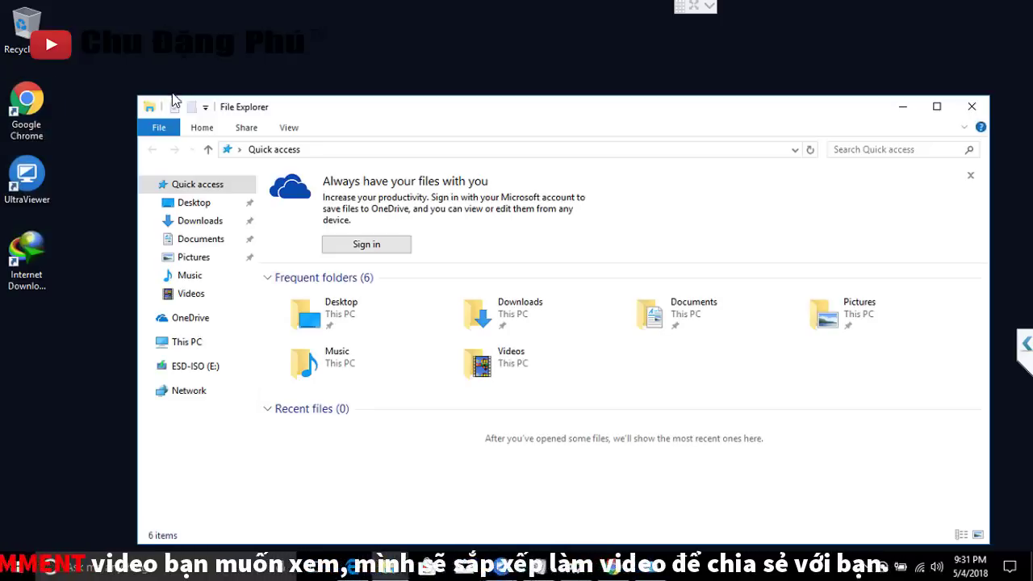
click(201, 223)
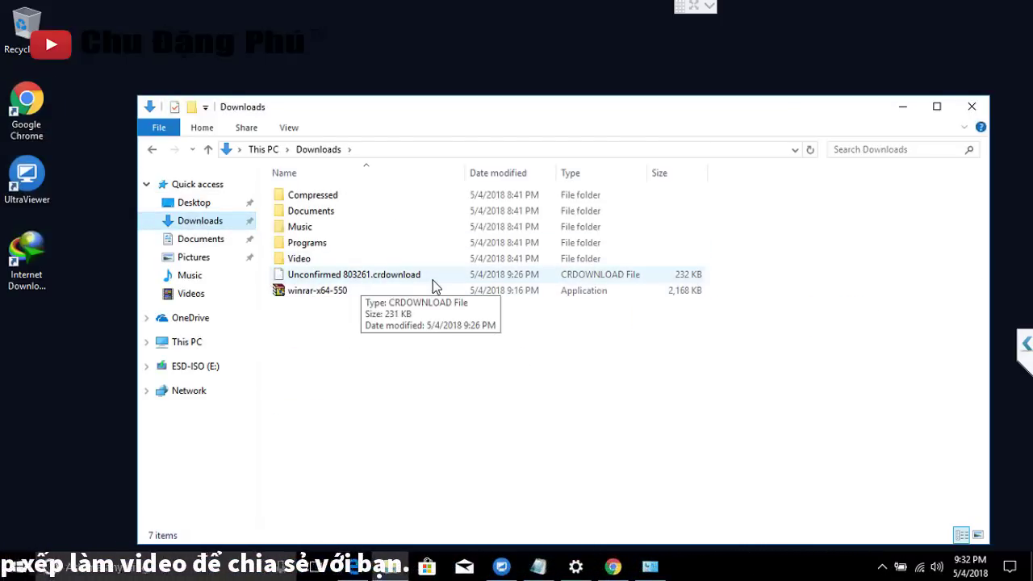
double_click(303, 243)
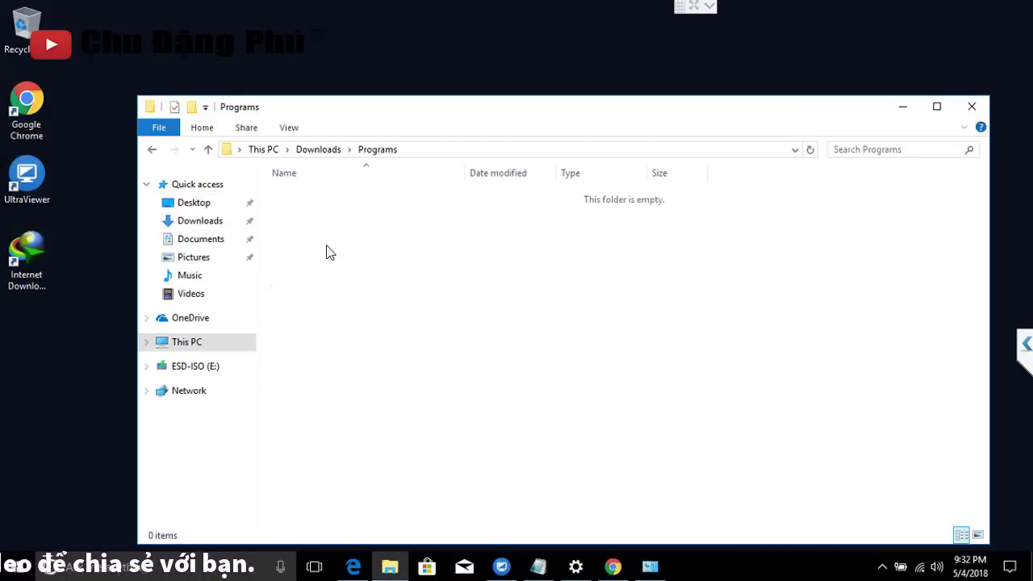
click(336, 151)
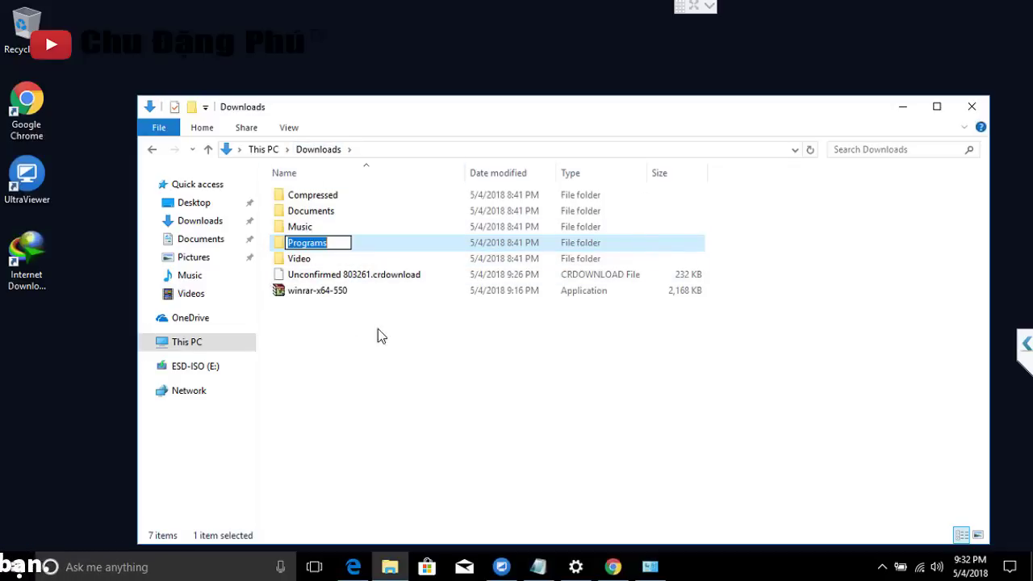
click(613, 567)
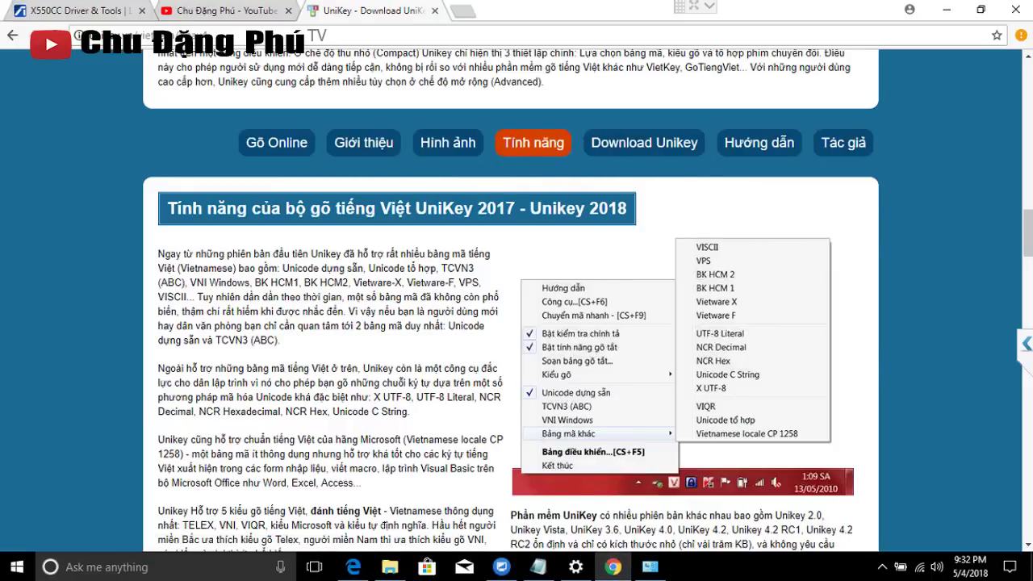
Step: Download the UniKey Win 7/8 64-bit installer from the UniKey site
scroll(511, 323, up, 3)
drag(1028, 212, 1025, 69)
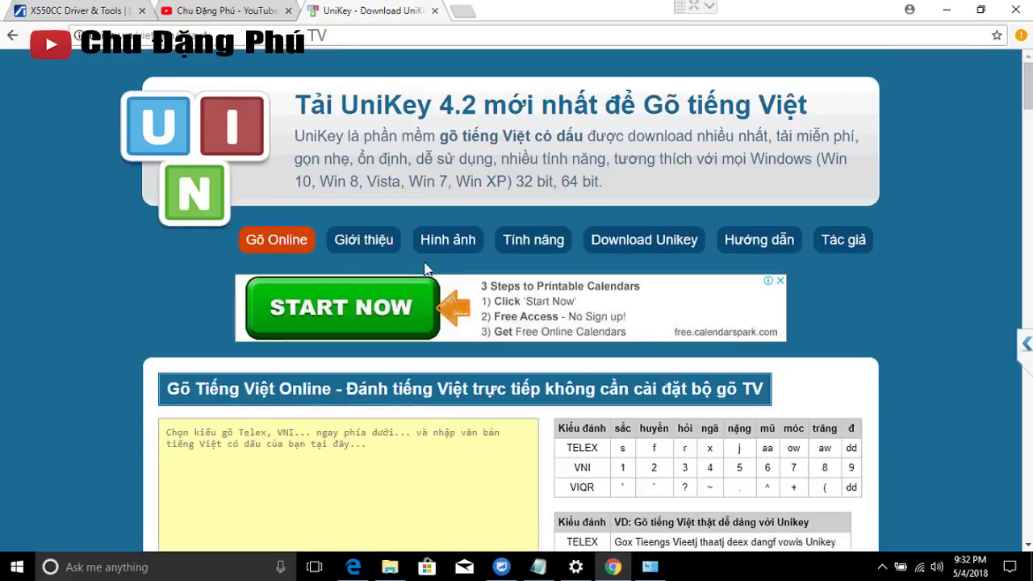
click(613, 245)
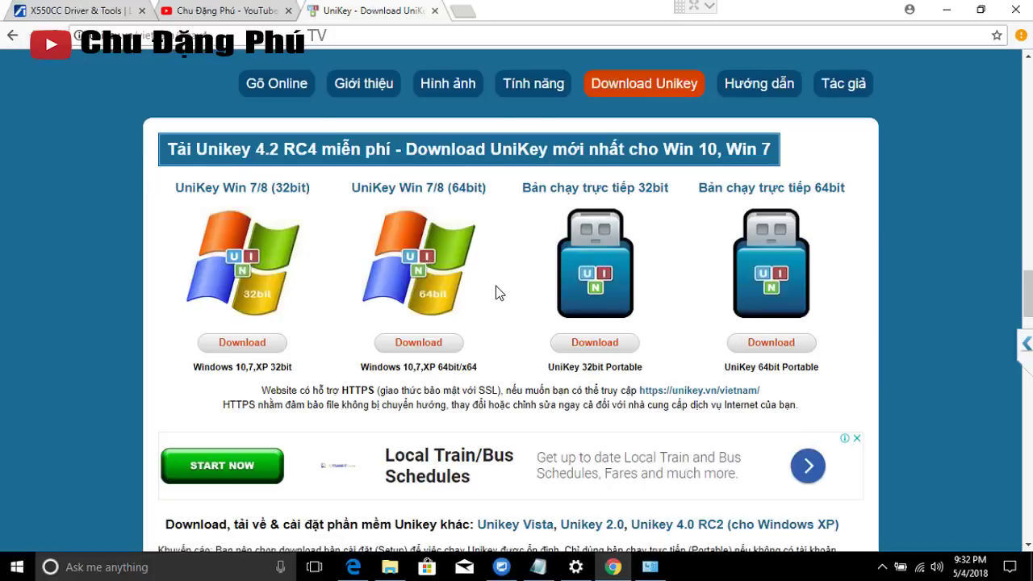
click(418, 349)
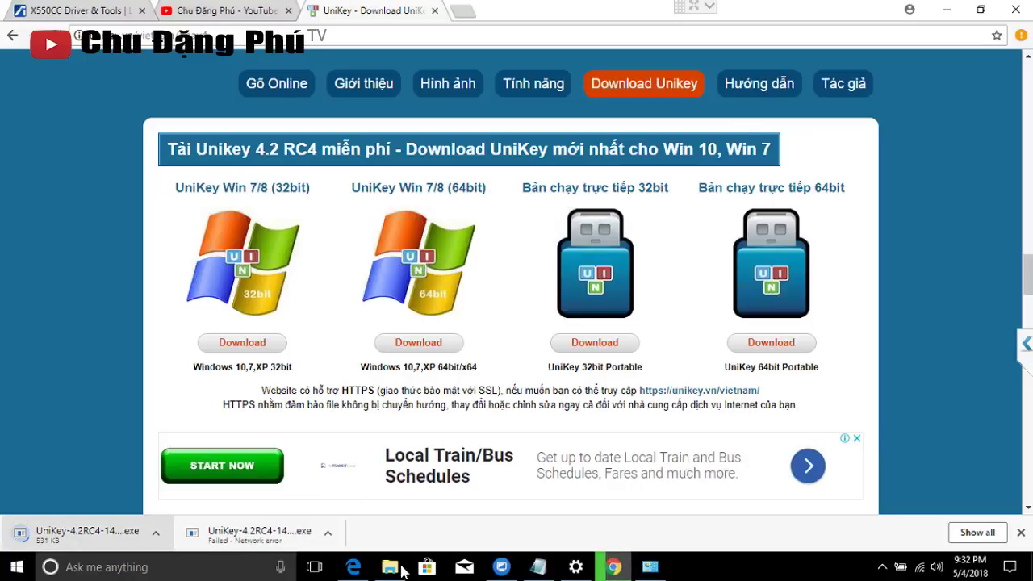
Step: Confirm UniKey-4.2RC4-140823-Setup_x64 appears in the Downloads folder
mouse_move(532, 568)
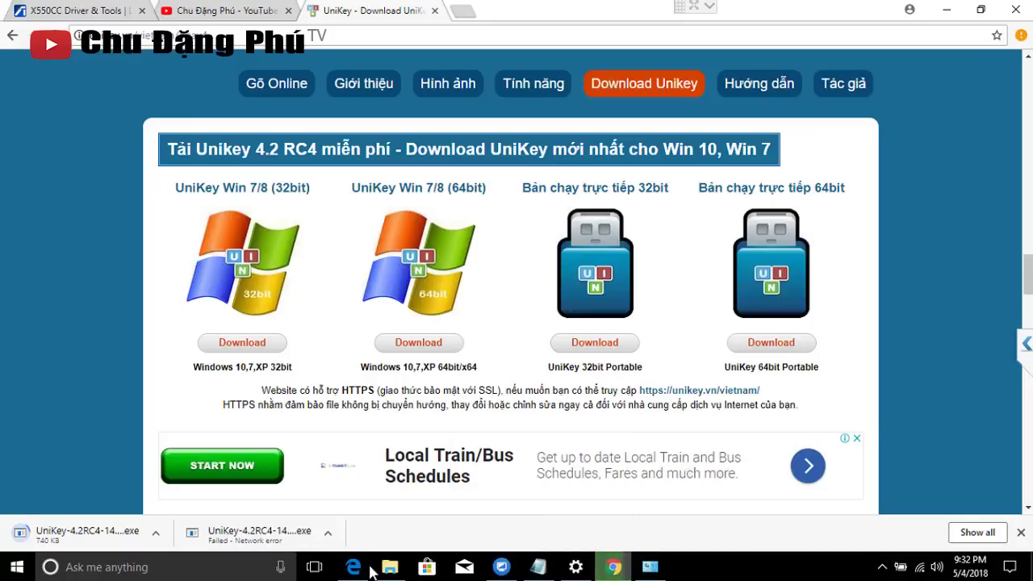
click(390, 568)
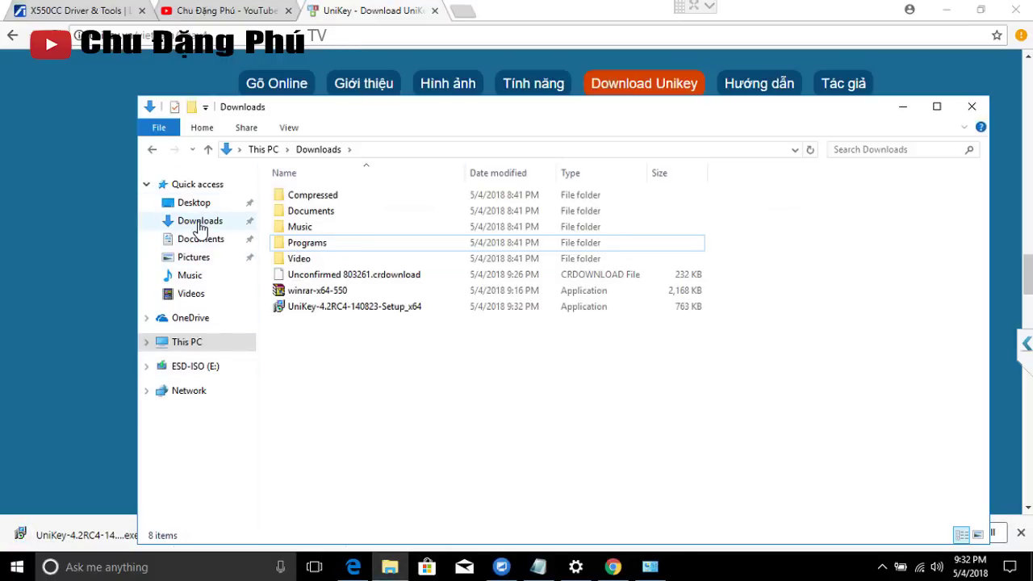
click(172, 223)
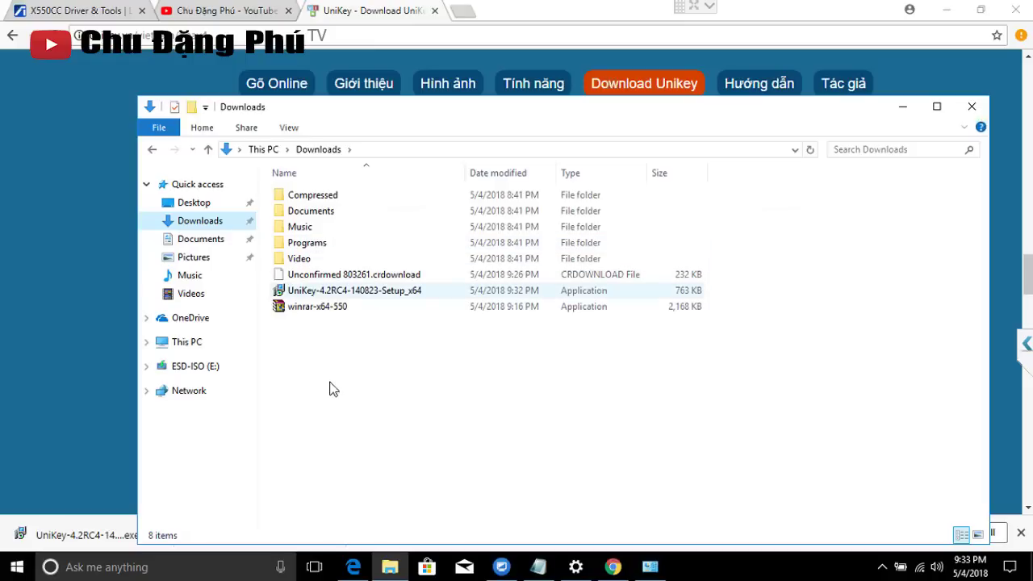
drag(586, 115, 586, 63)
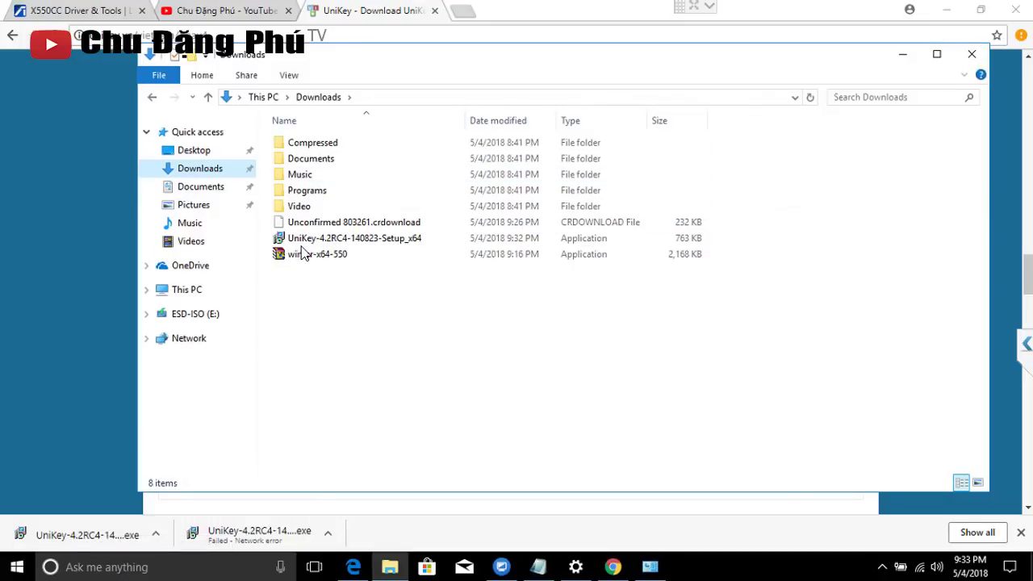
Step: Run UniKey-4.2RC4-140823-Setup_x64 from Downloads, minimize Chrome, and confirm the setup language
click(390, 246)
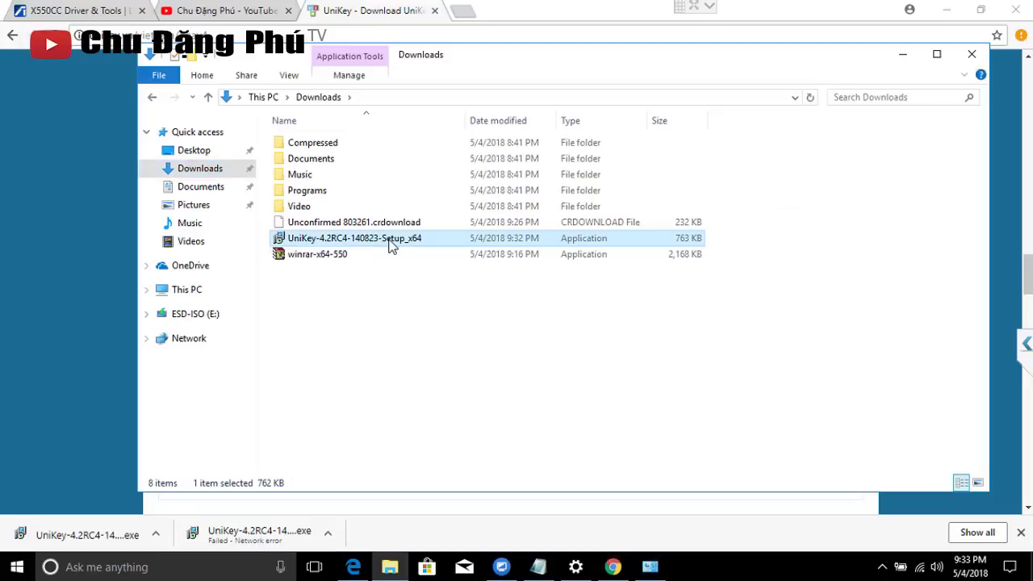
double_click(277, 244)
click(940, 20)
click(943, 11)
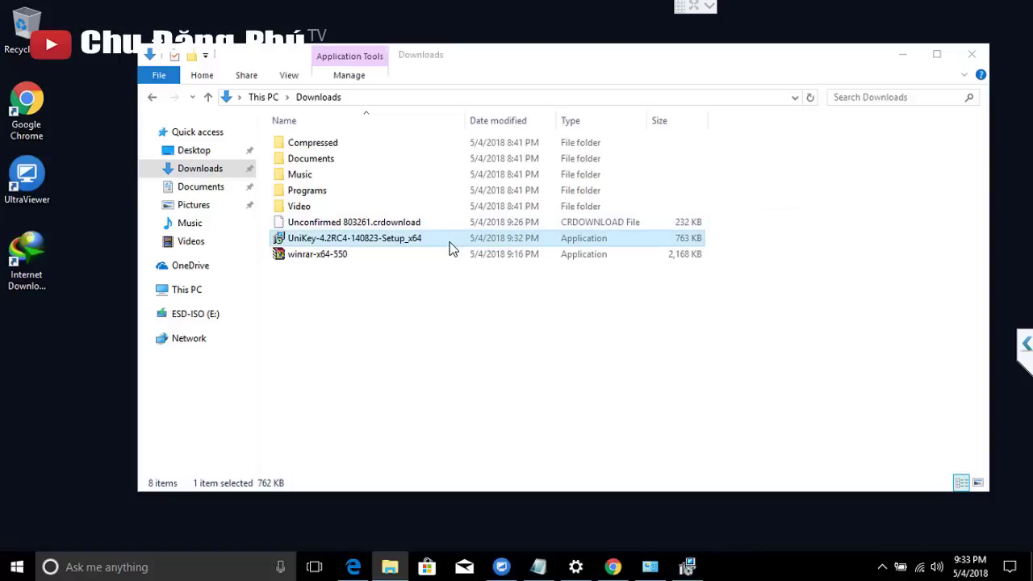
click(528, 317)
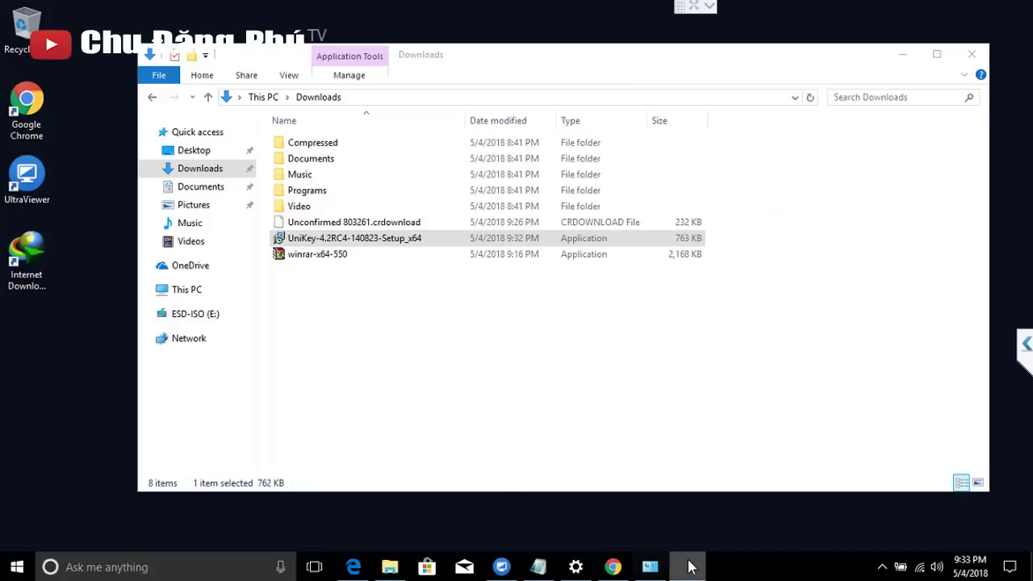
Step: Install UniKey into C:\Program Files\UniKey with a desktop shortcut and finish the wizard
mouse_move(703, 567)
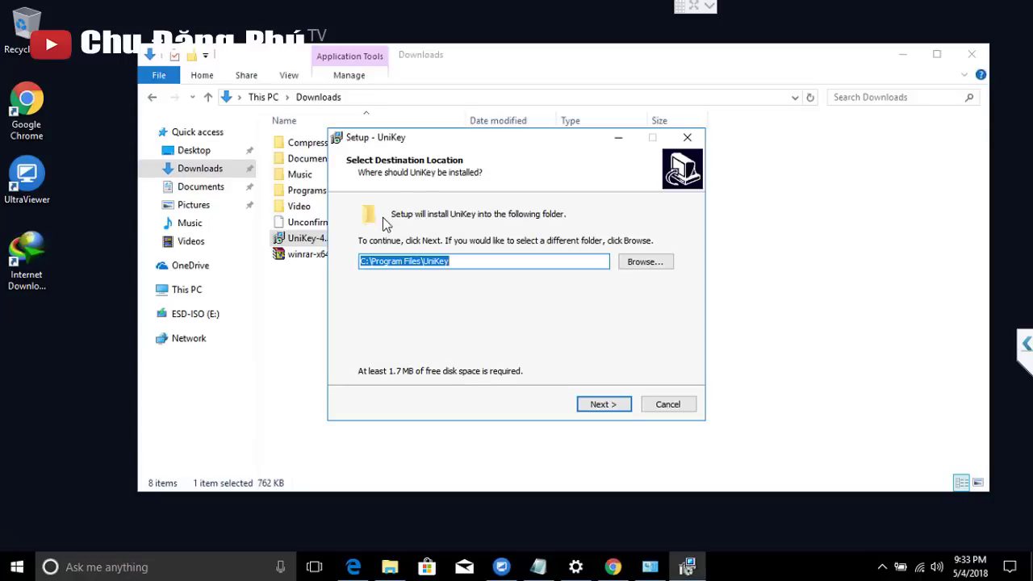
click(602, 405)
click(416, 255)
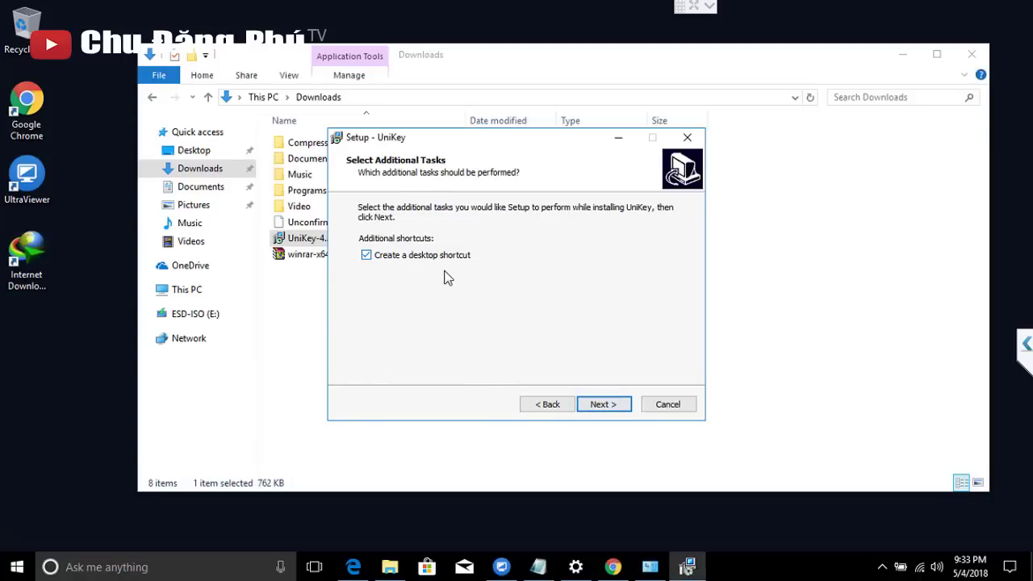
click(612, 410)
click(597, 412)
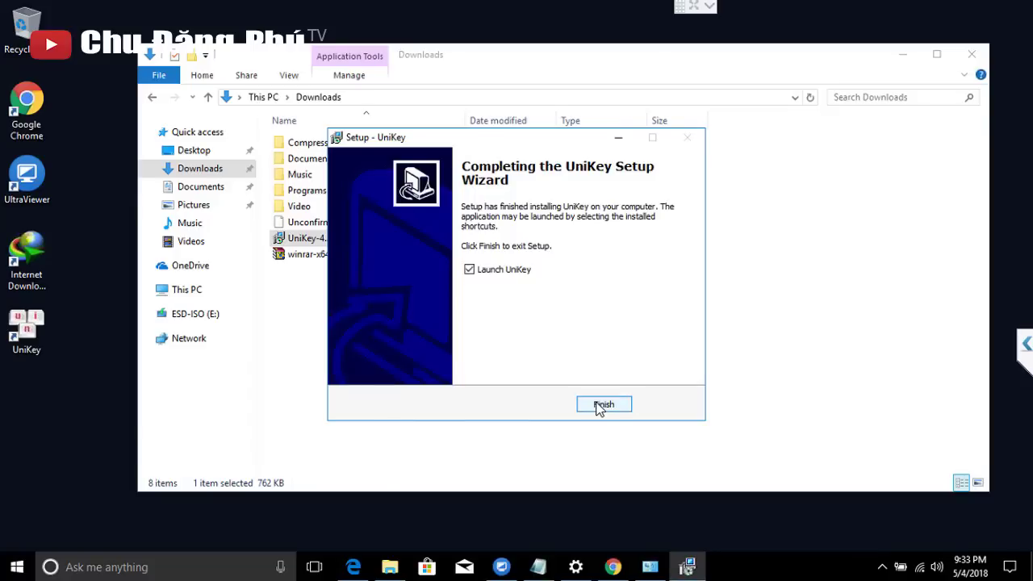
click(602, 406)
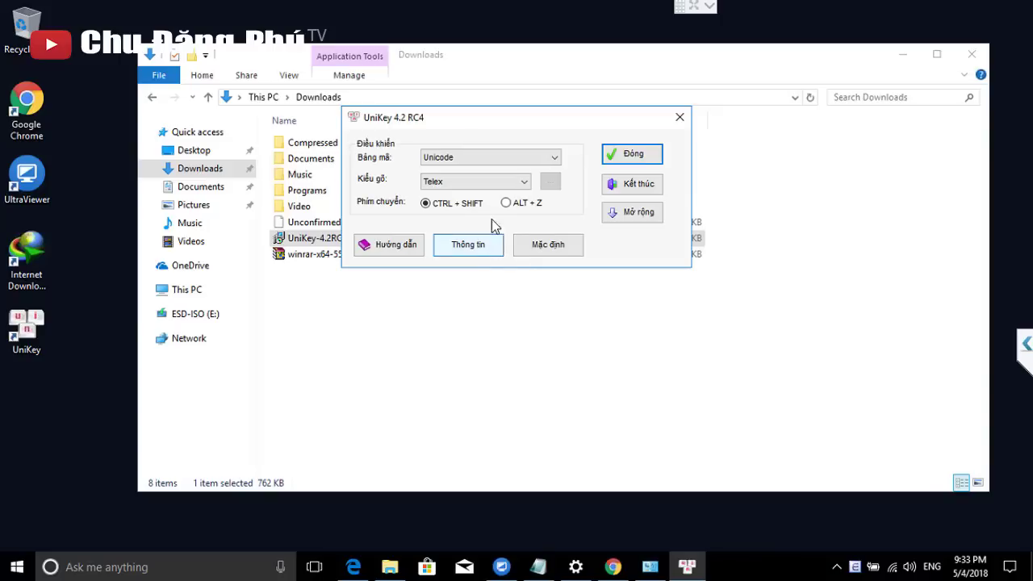
Step: Enable UniKey's Khởi động cùng Windows option so it starts with Windows
click(626, 212)
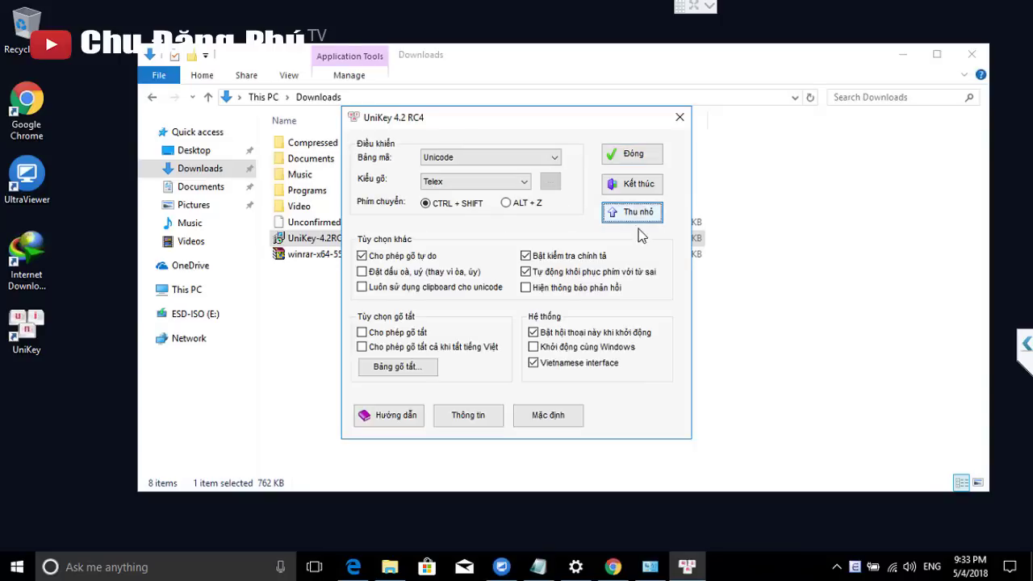
click(584, 349)
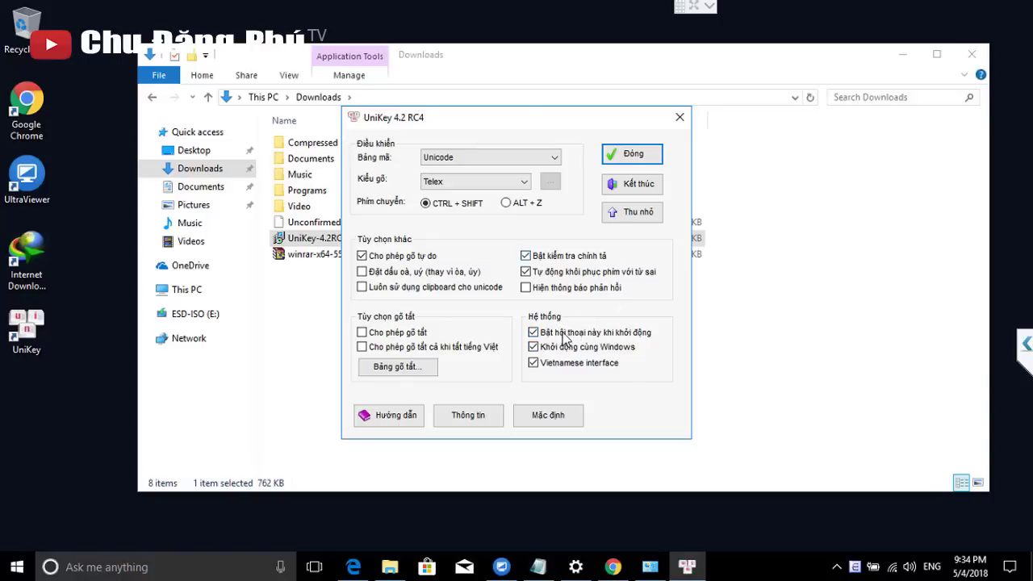
click(632, 213)
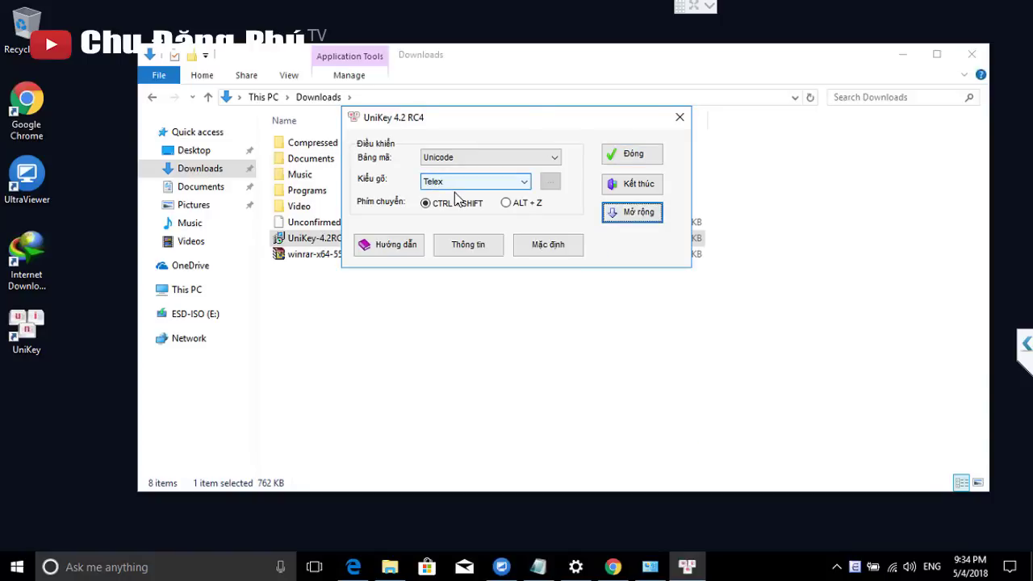
Step: Set UniKey's Kiểu gõ to VNI and close the settings window
click(454, 187)
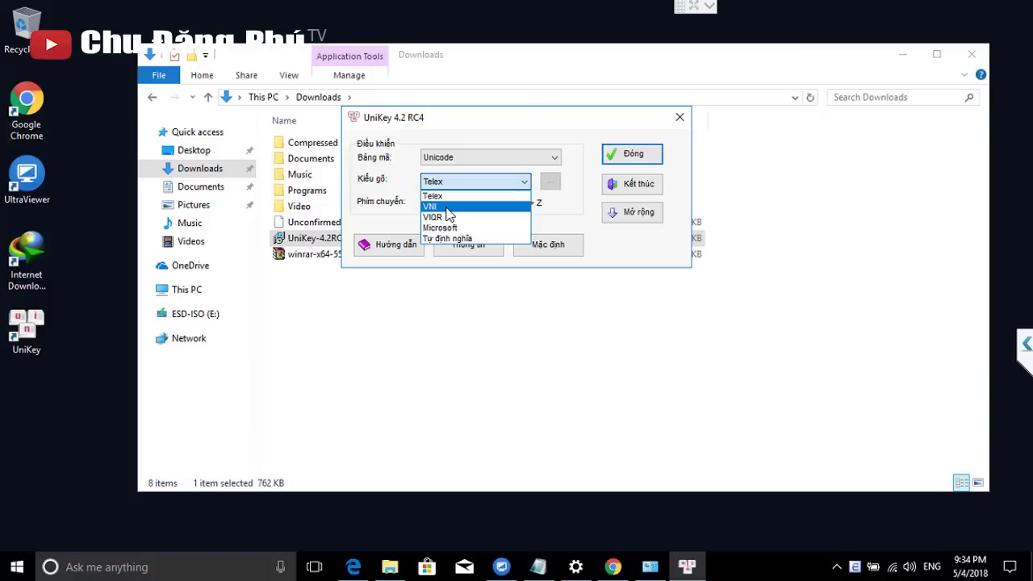
click(445, 209)
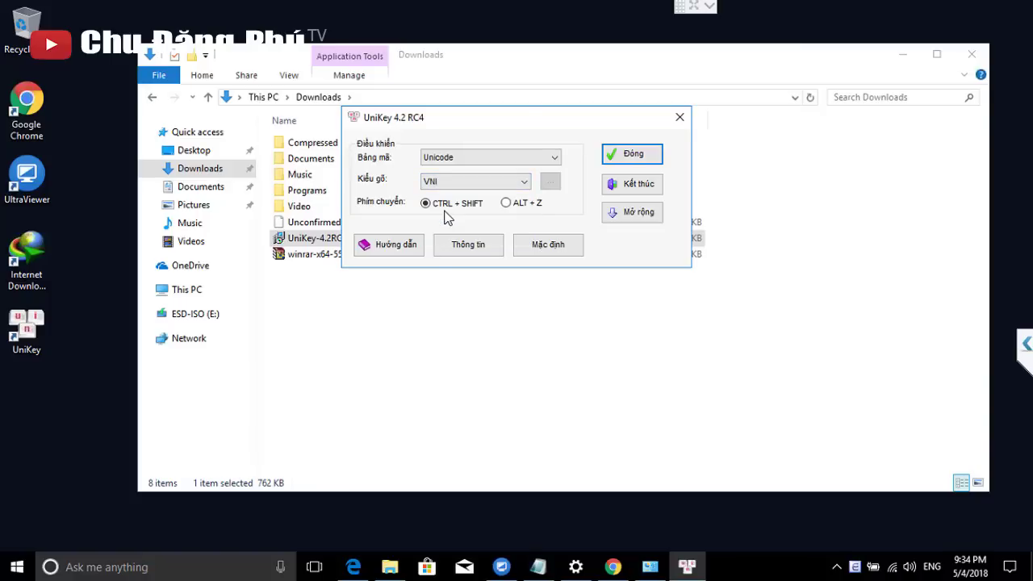
click(636, 155)
click(414, 414)
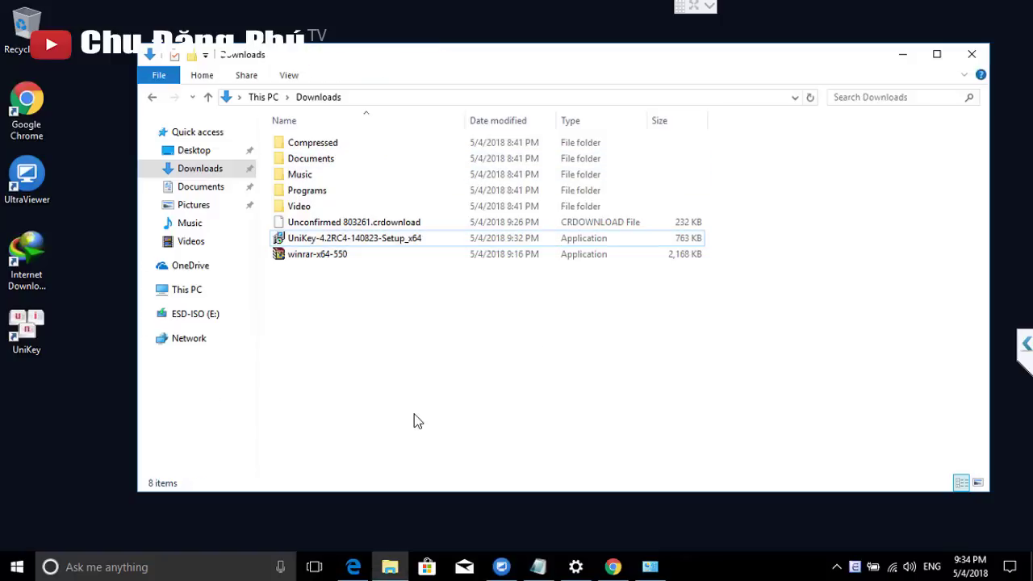
Step: Switch UniKey to Vietnamese (V) mode and bring File Explorer back up
click(855, 566)
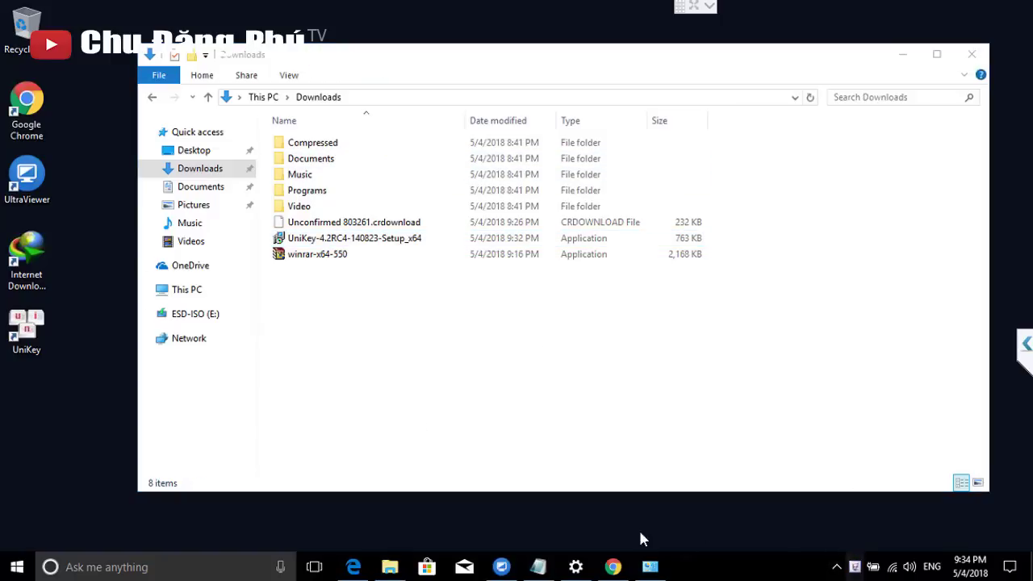
click(900, 58)
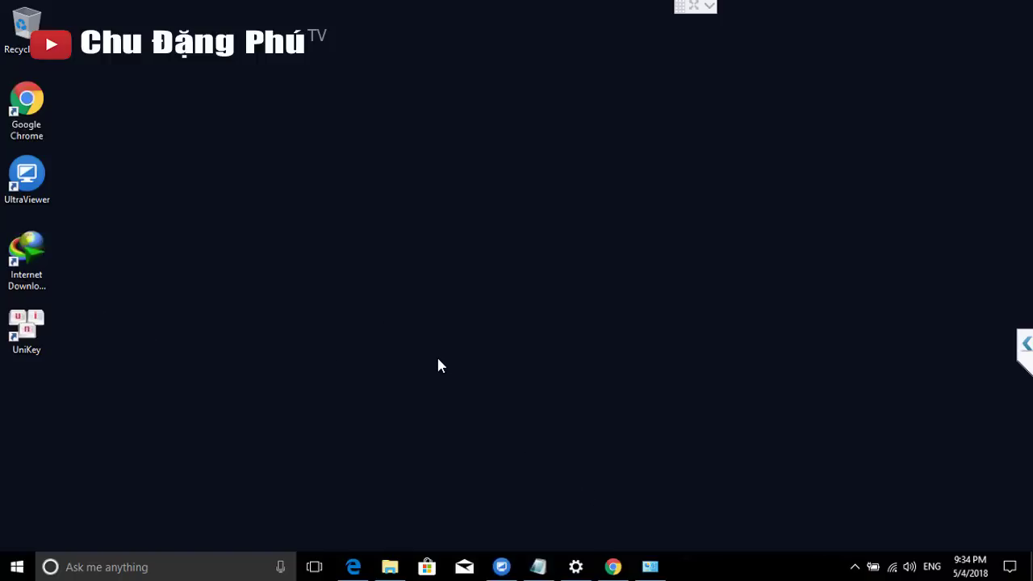
click(391, 565)
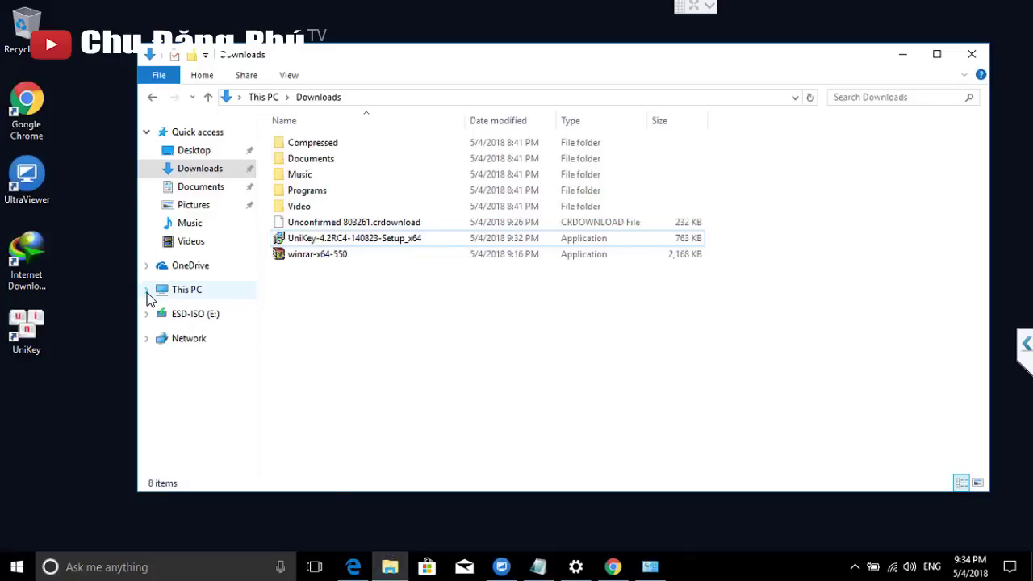
Step: Show This PC, look inside Data (D:), then return and select Local Disk (C:)
click(146, 289)
click(184, 289)
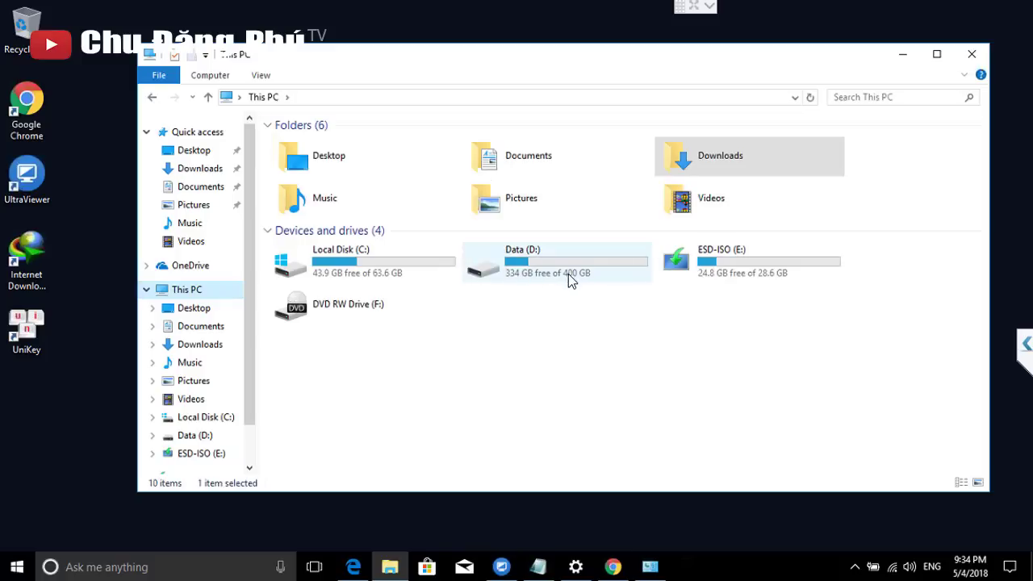
double_click(578, 279)
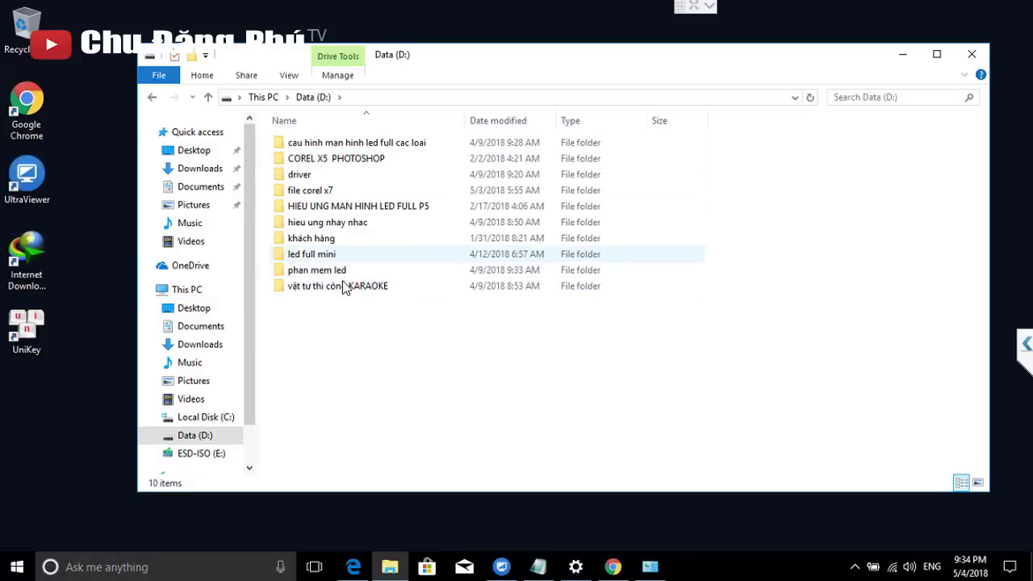
click(263, 97)
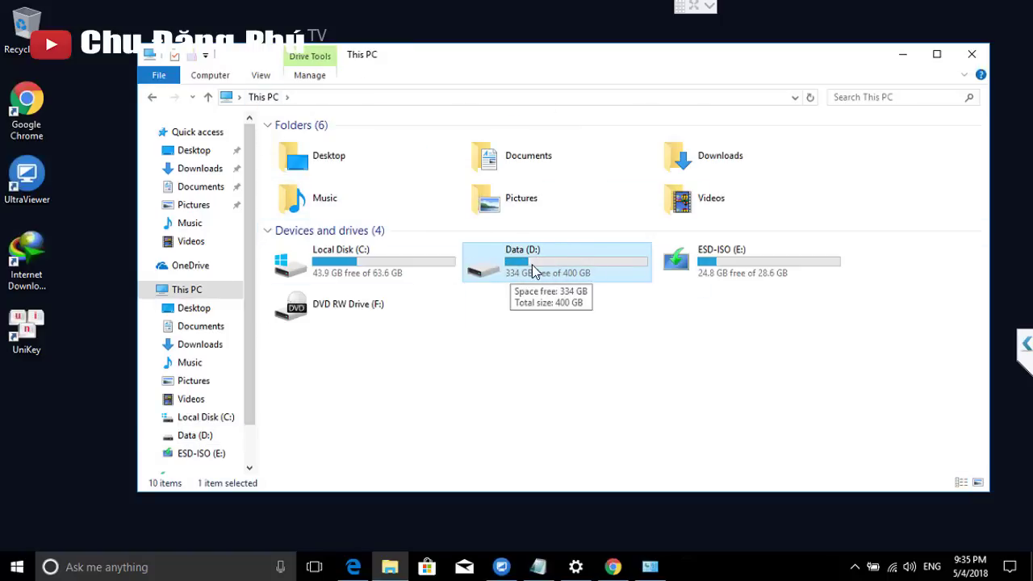
click(387, 351)
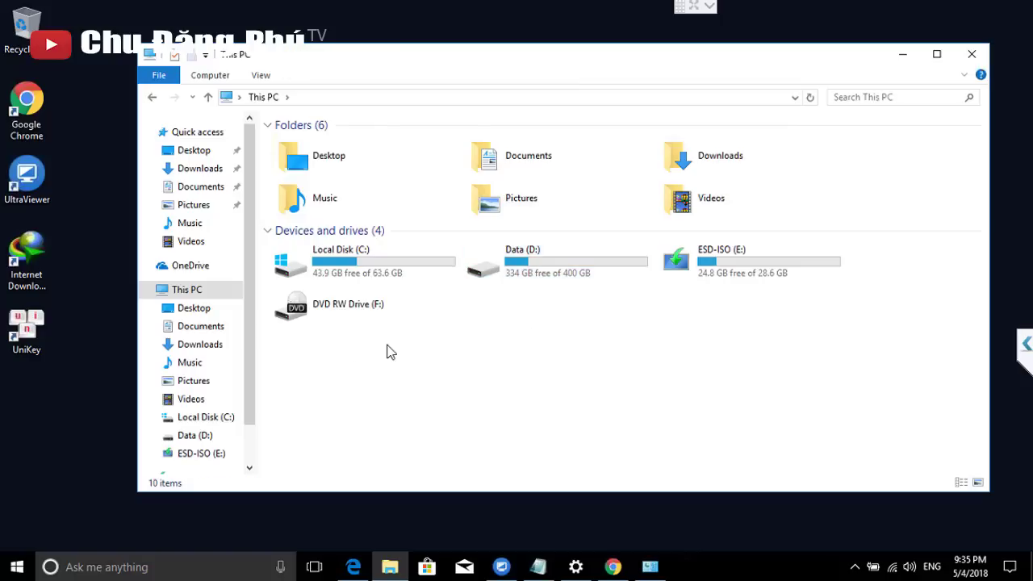
click(376, 276)
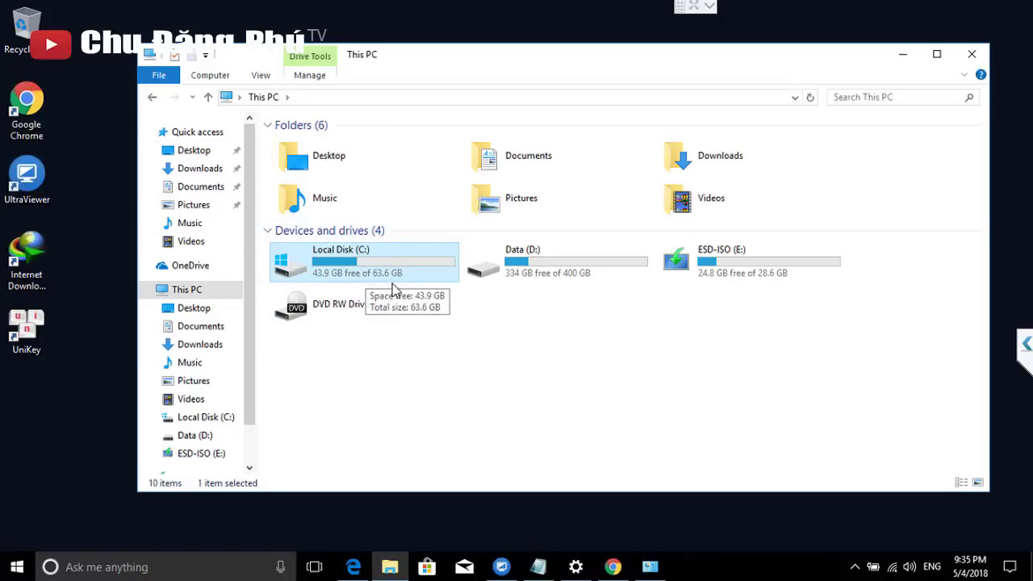
Step: Rename Local Disk (C:) to 'Windows 10 x64', granting administrator permission
key(F2)
text(Wi)
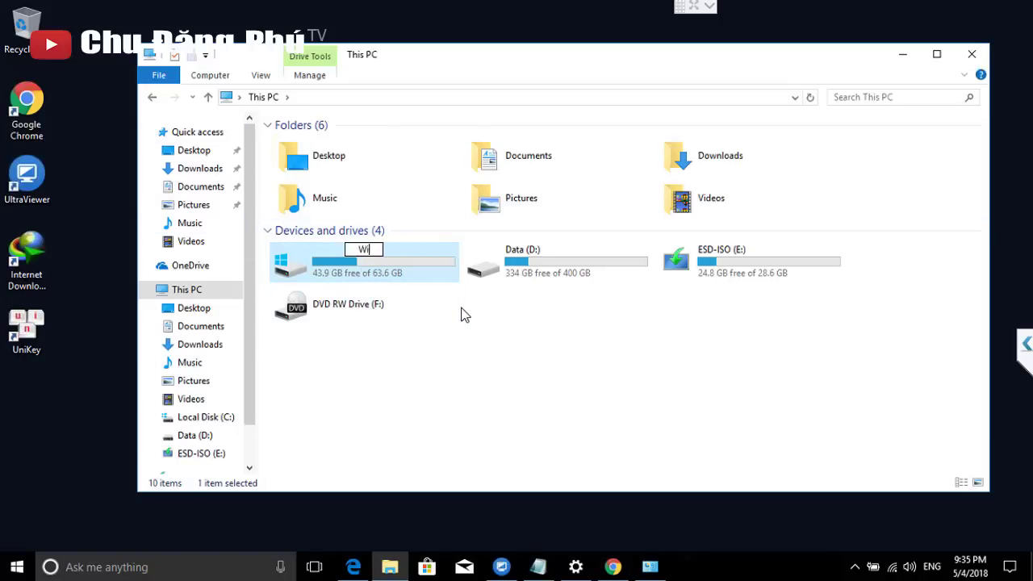
text(ndows 10 x64)
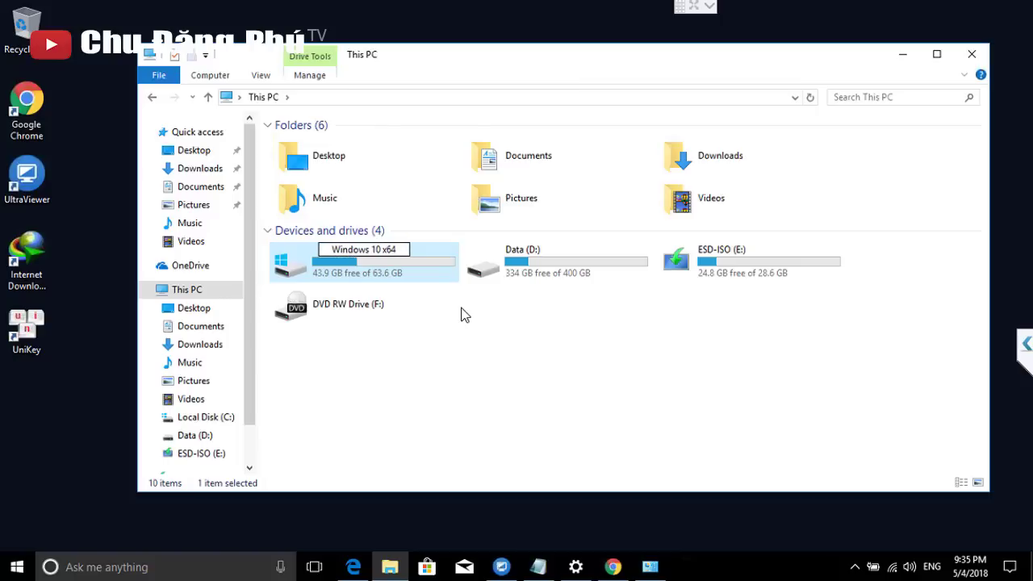
key(Return)
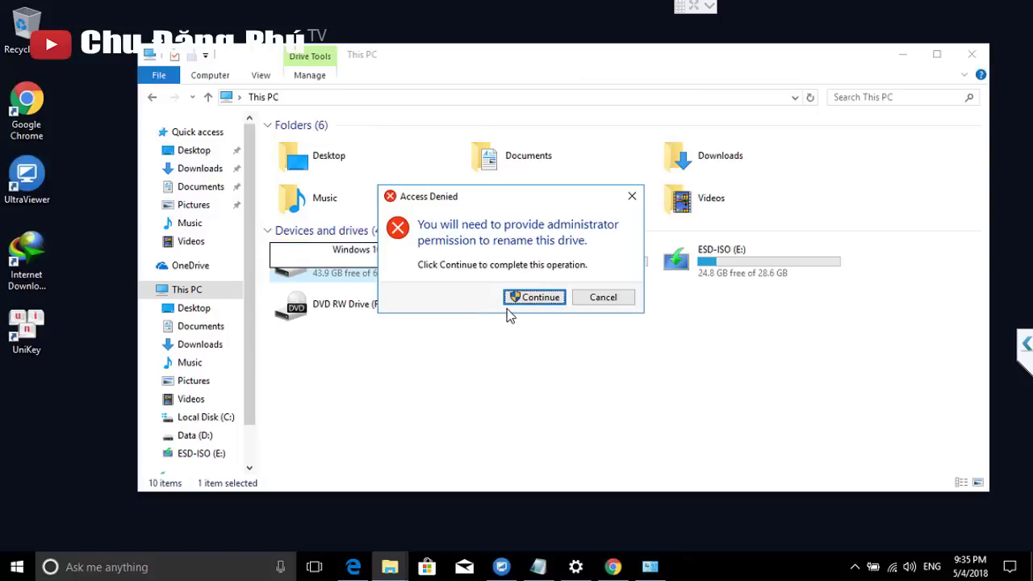
key(Escape)
key(Return)
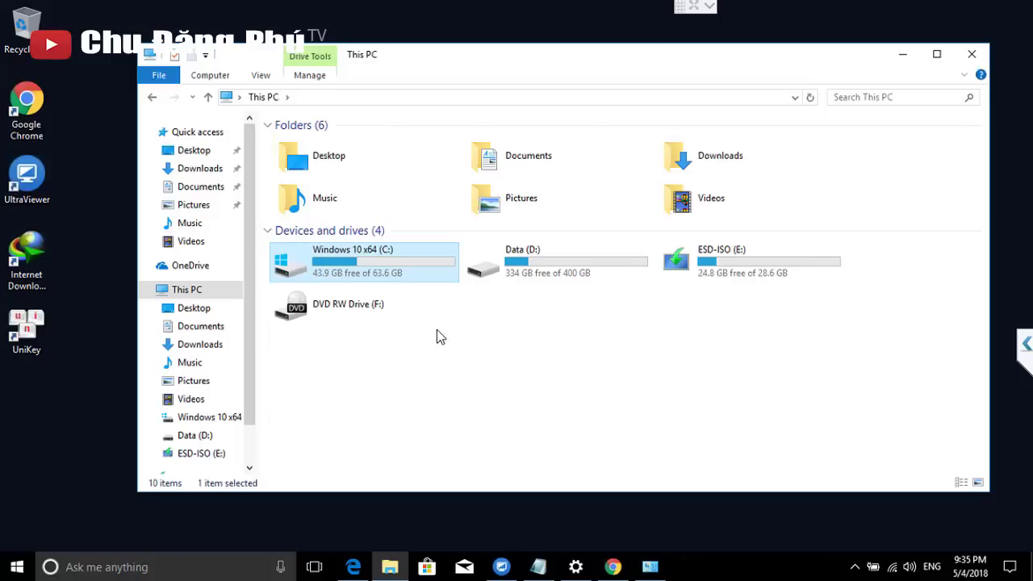
mouse_move(351, 263)
Step: Browse Data (D:) > COREL X5 PHOTOSHOP > phan mem corel x5 > Corel x5 (nang cap sp3), autofitting the Name column
click(327, 473)
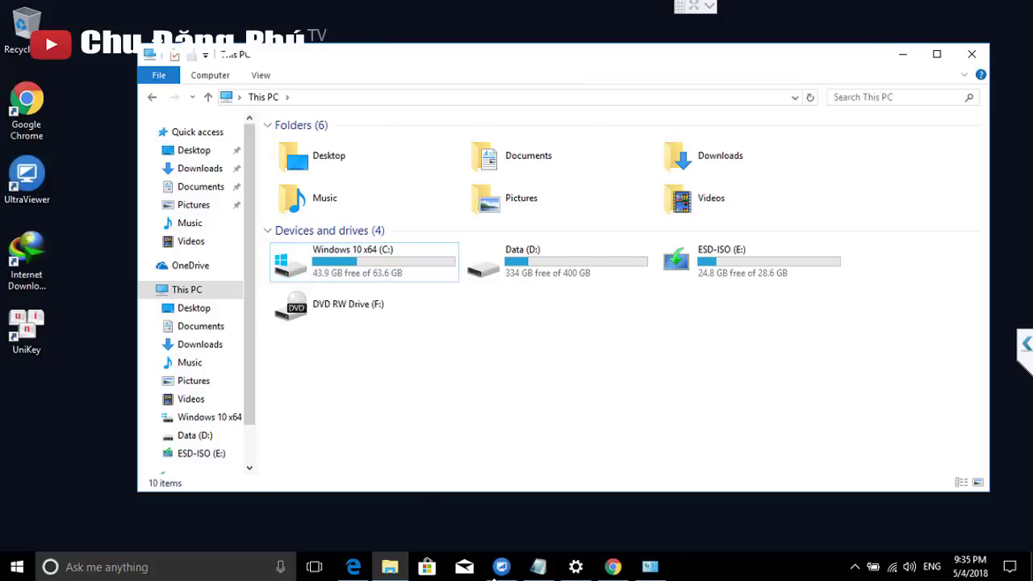
double_click(564, 269)
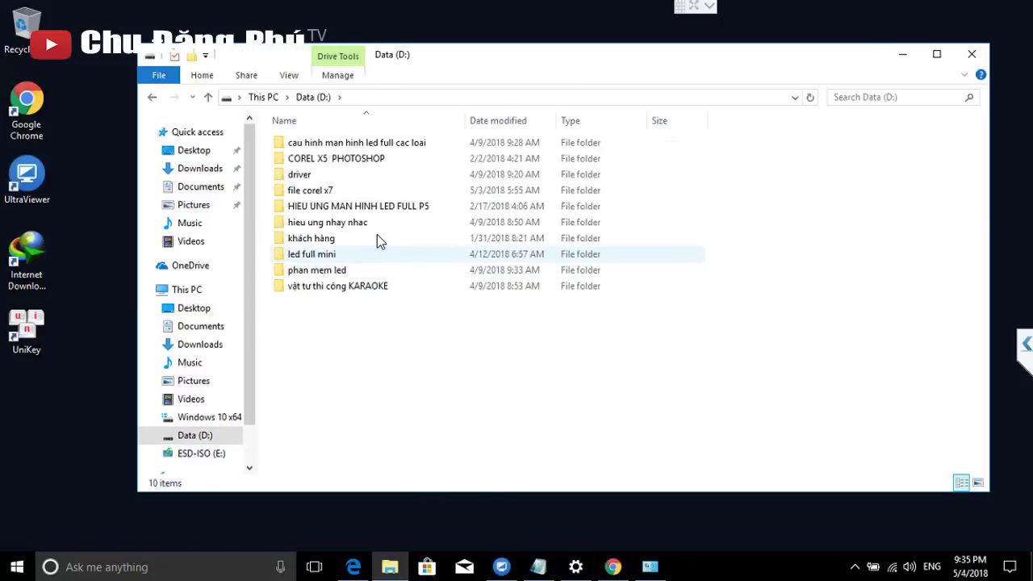
double_click(332, 191)
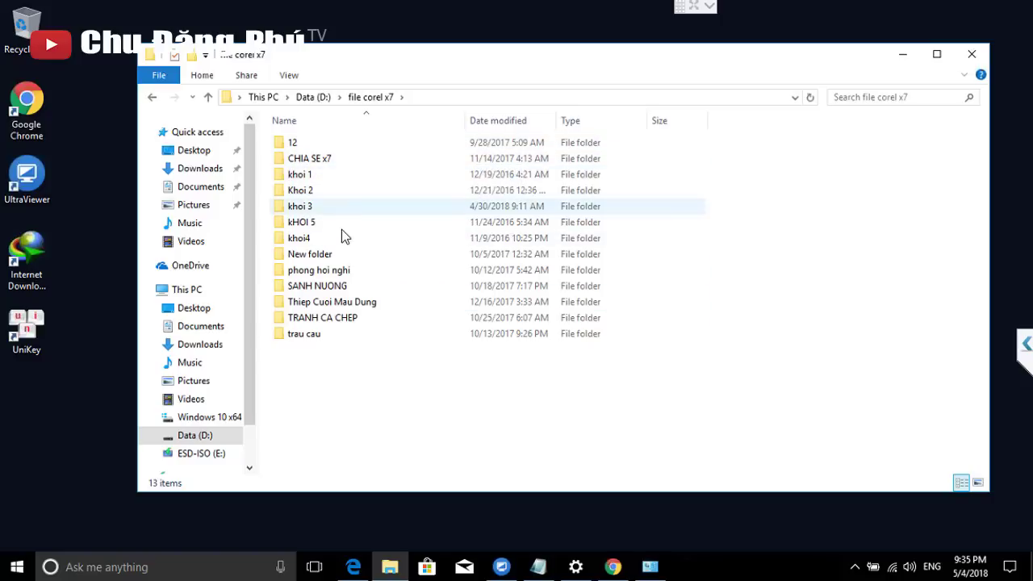
click(314, 98)
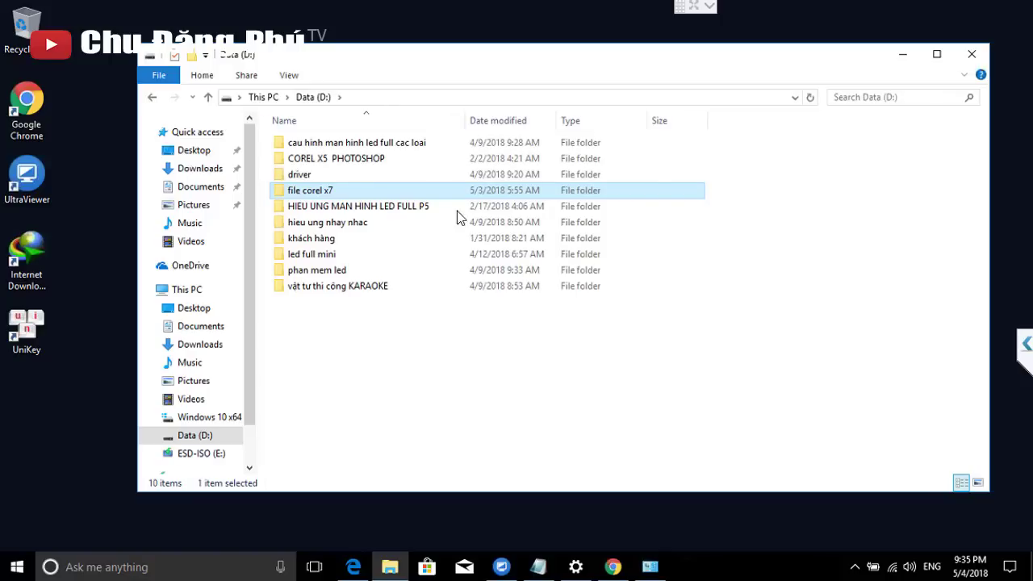
double_click(340, 158)
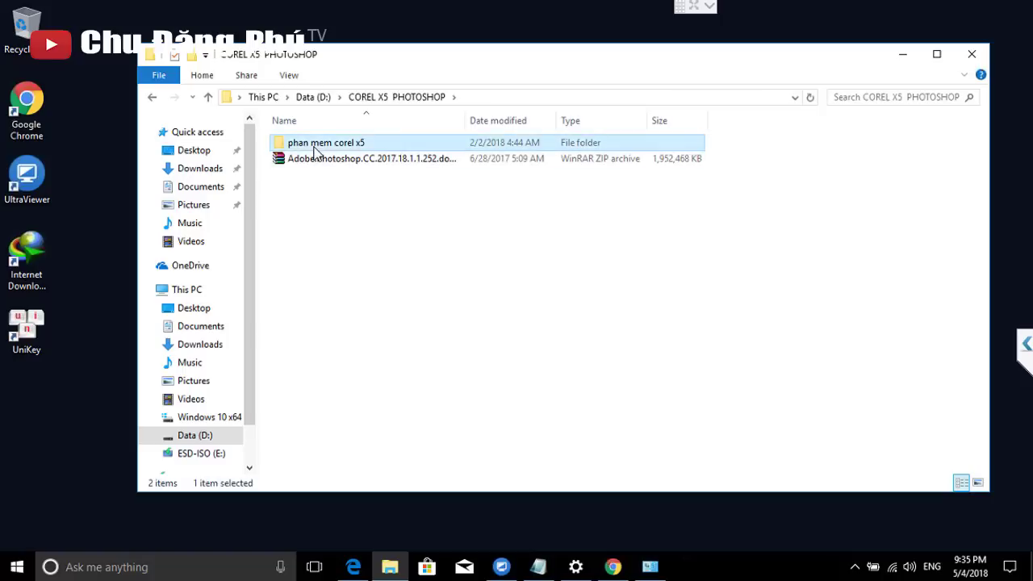
double_click(317, 143)
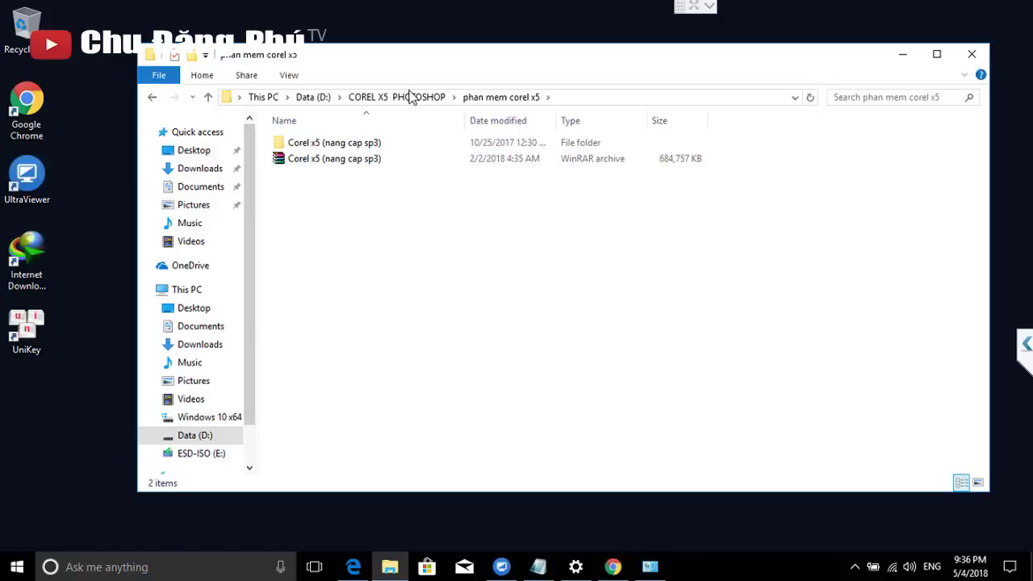
double_click(344, 146)
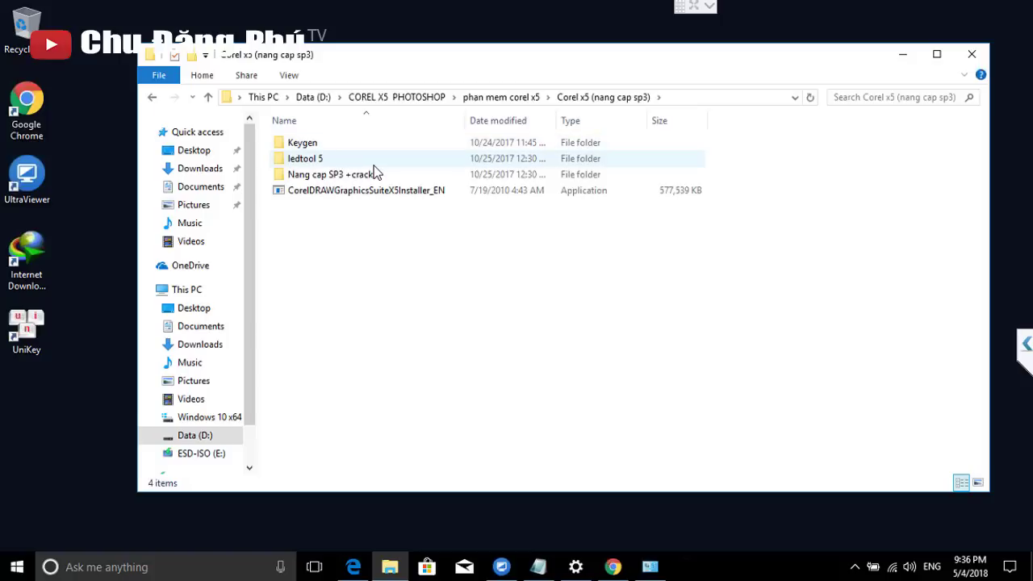
double_click(469, 118)
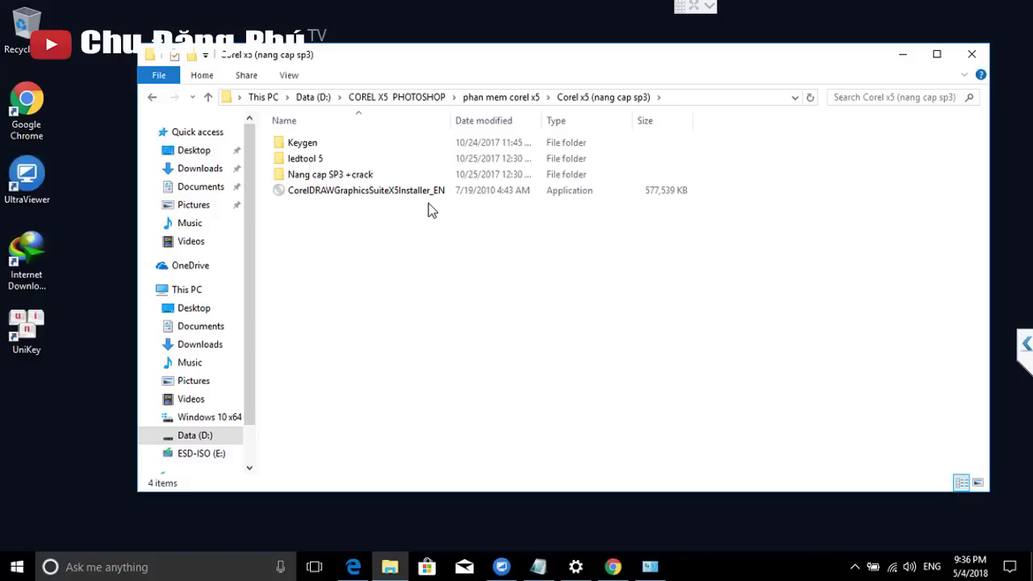
Step: Launch the CorelDRAWGraphicsSuiteX5Installer_EN setup
click(349, 198)
double_click(348, 199)
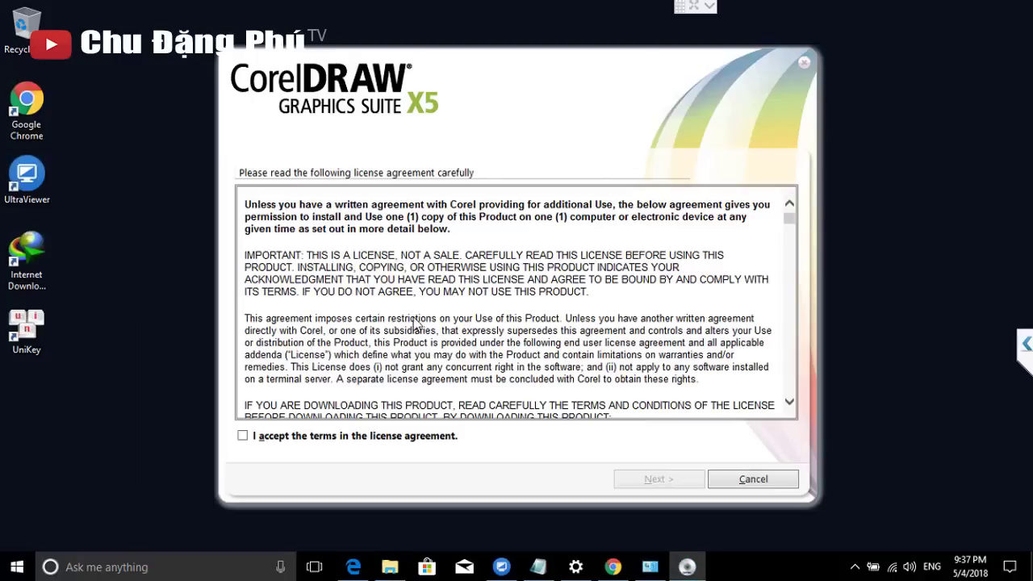
Step: Accept the CorelDRAW X5 license terms and proceed with the 'I do not have a serial number' trial option
click(263, 440)
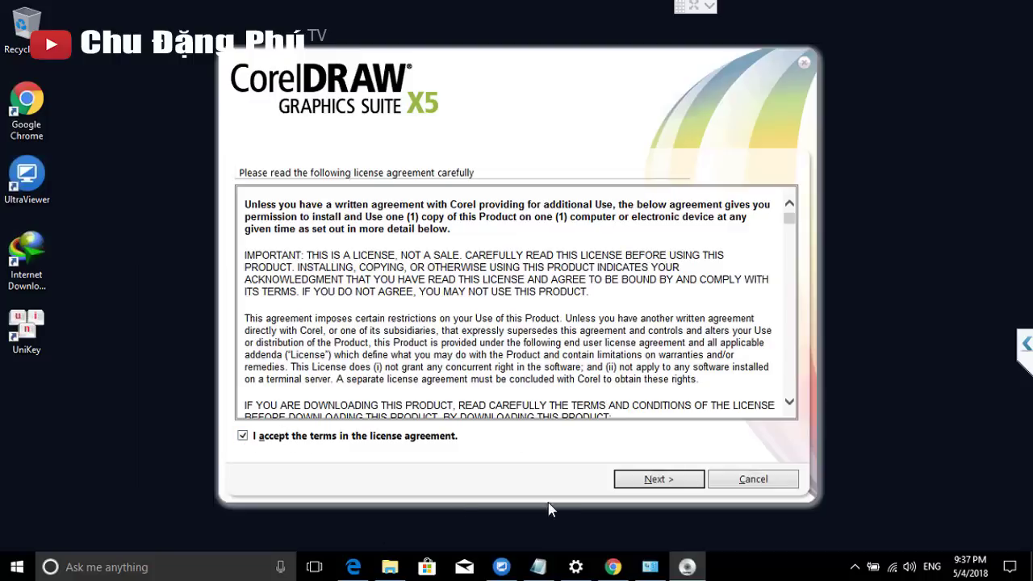
click(627, 485)
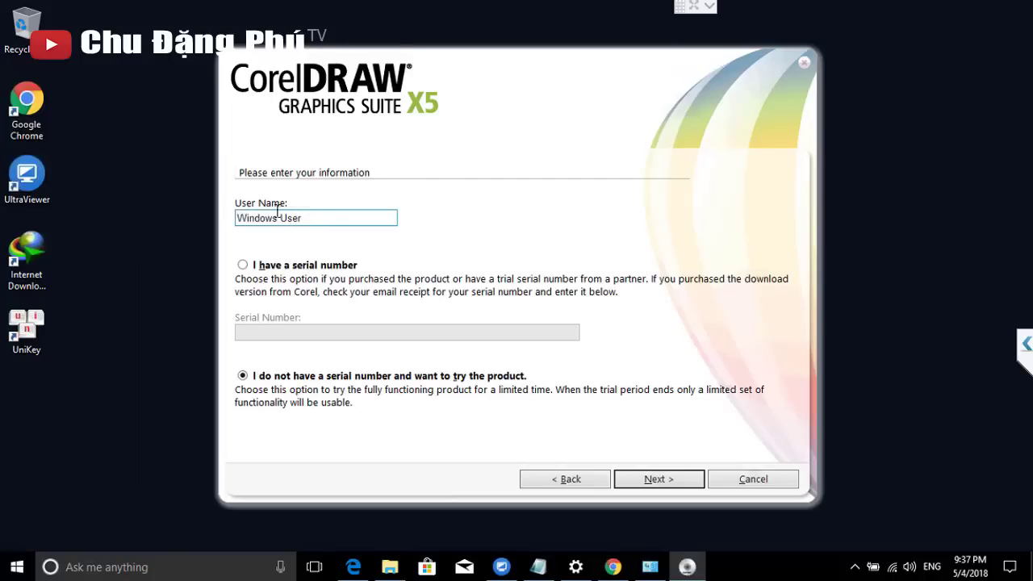
click(329, 218)
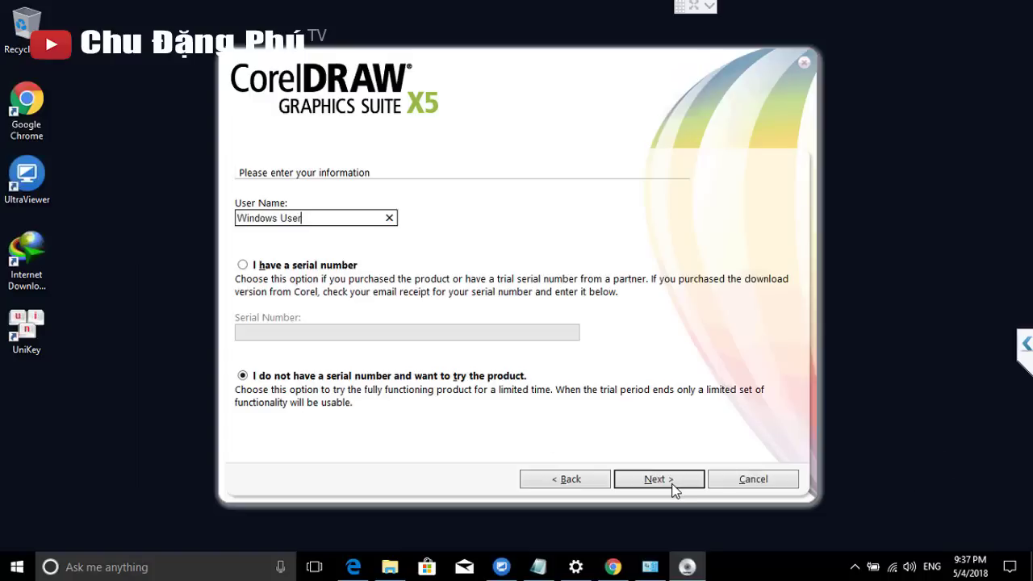
click(620, 476)
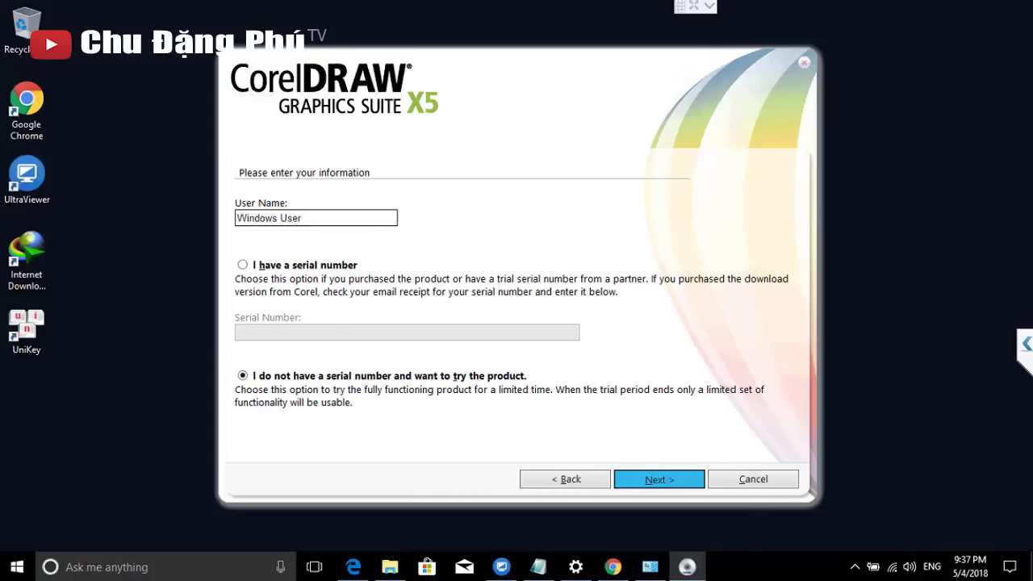